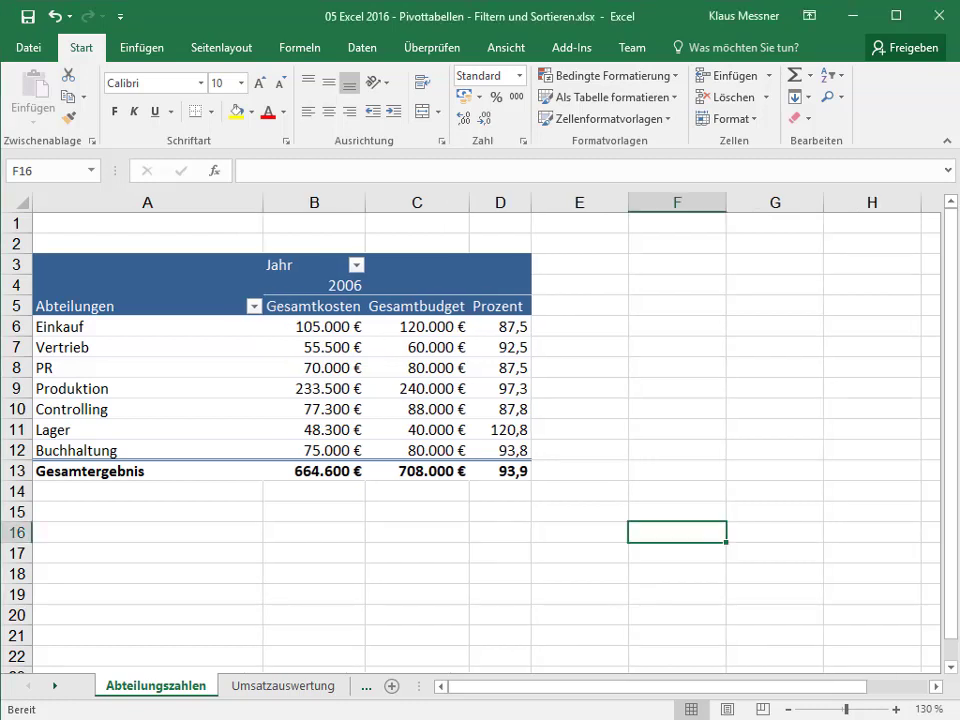
Filter the departments to Buchhaltung only (75.000 € vs 80.000 € budget) and widen column A.
click(254, 306)
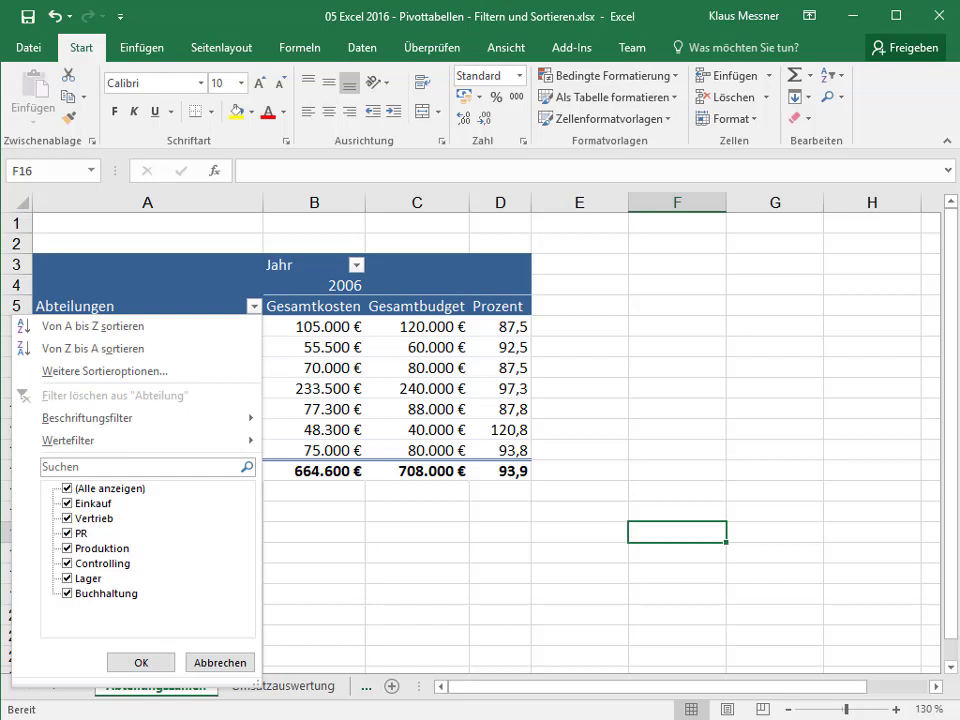
key(Tab)
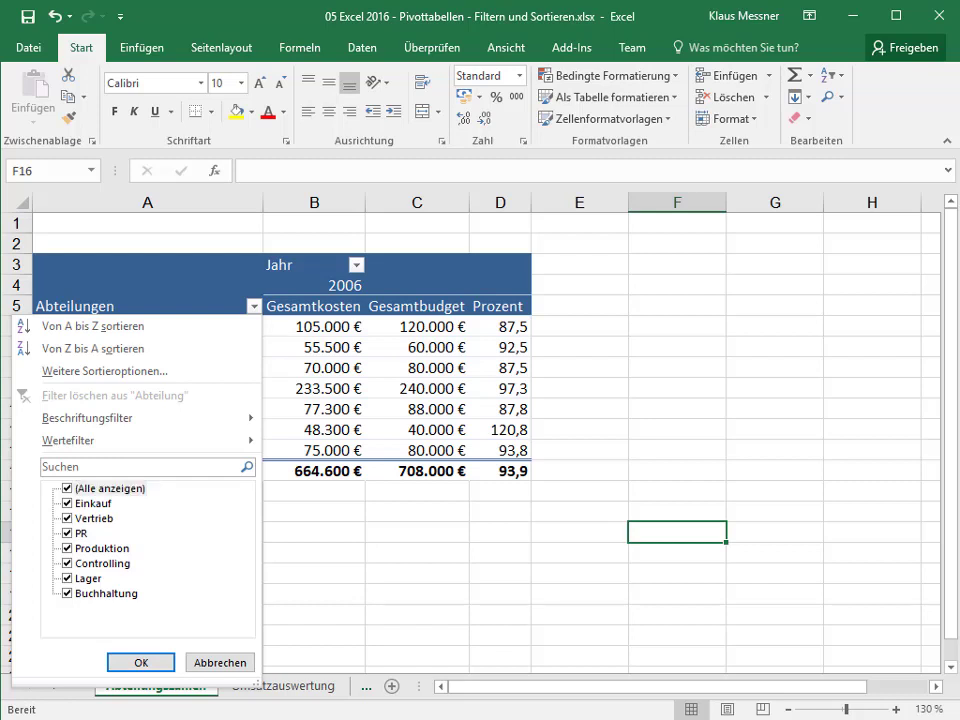
key(space)
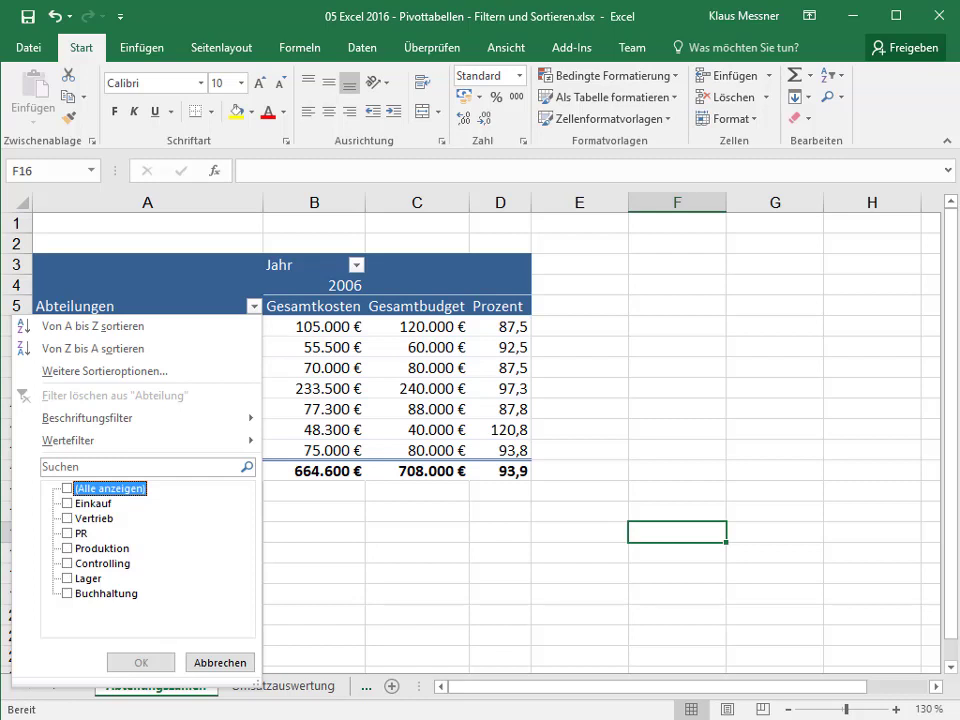
key(End)
key(space)
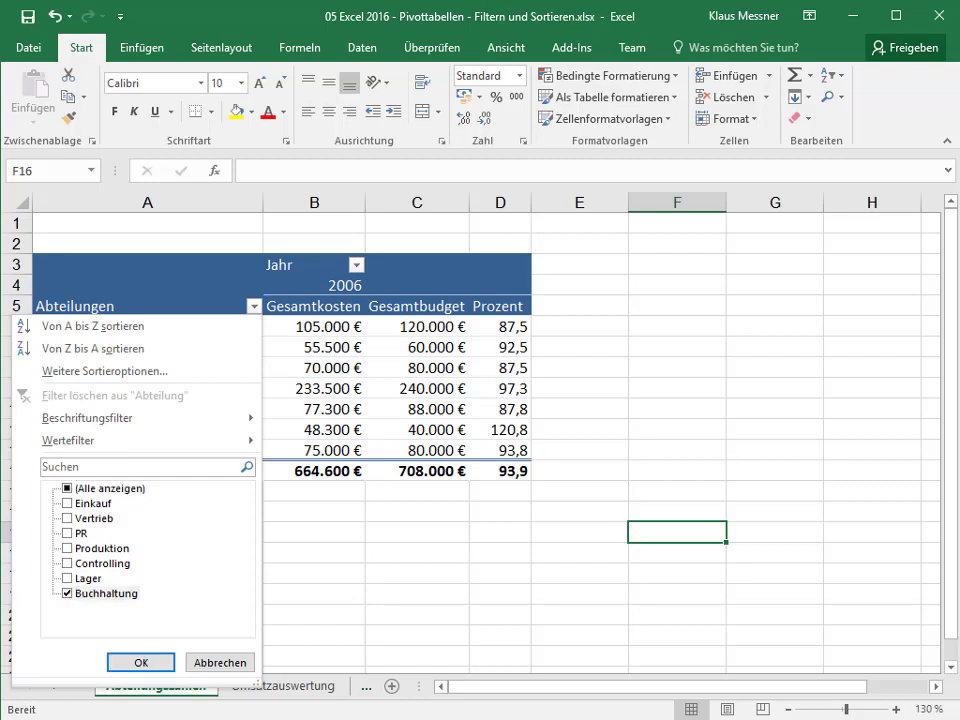
key(Escape)
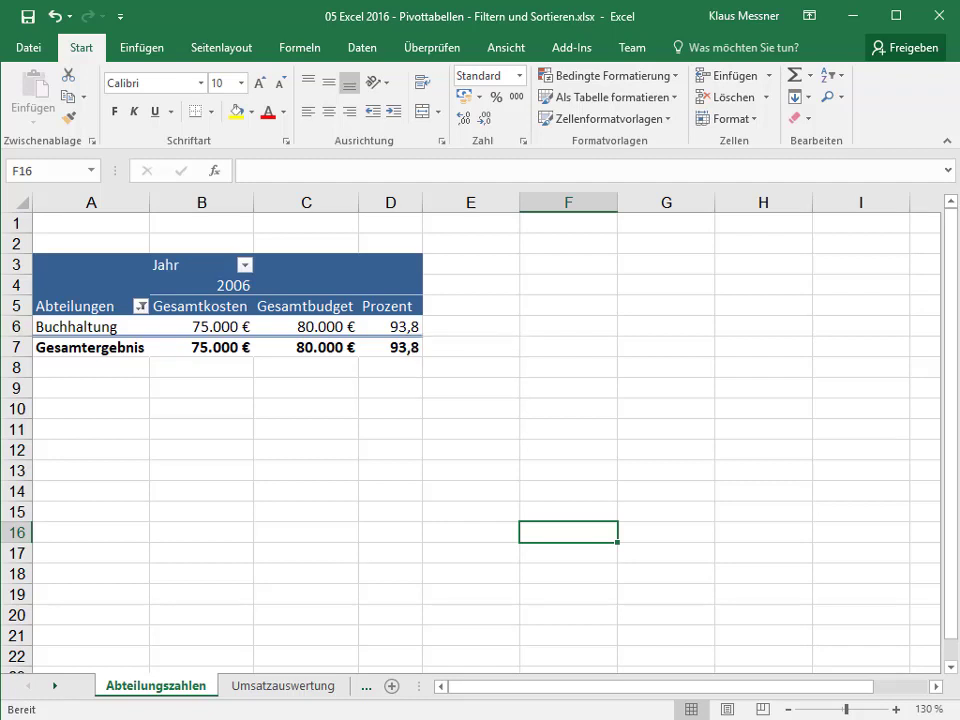
drag(149, 203, 280, 203)
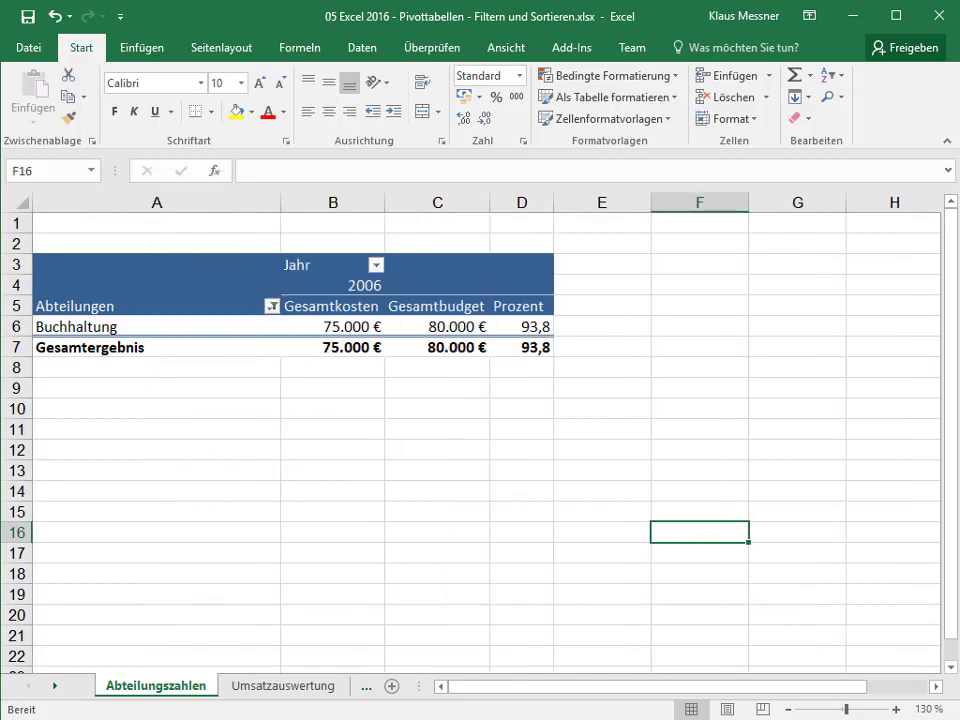
Clear the Abteilung filter so all seven departments return, totalling 664.600 € against 708.000 €.
click(271, 306)
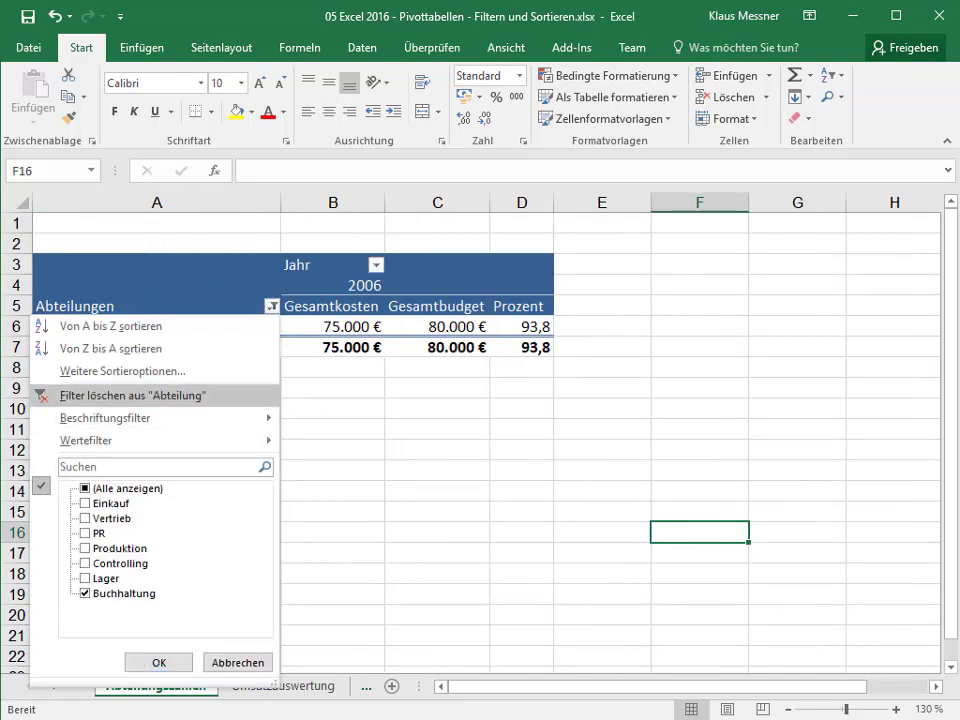
click(132, 395)
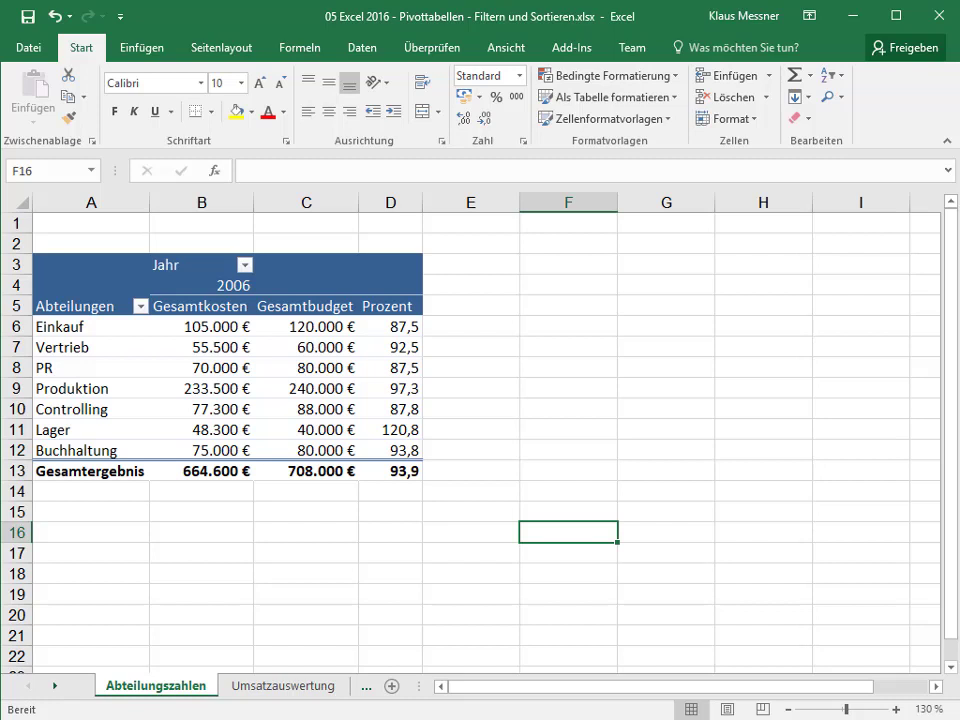
click(140, 306)
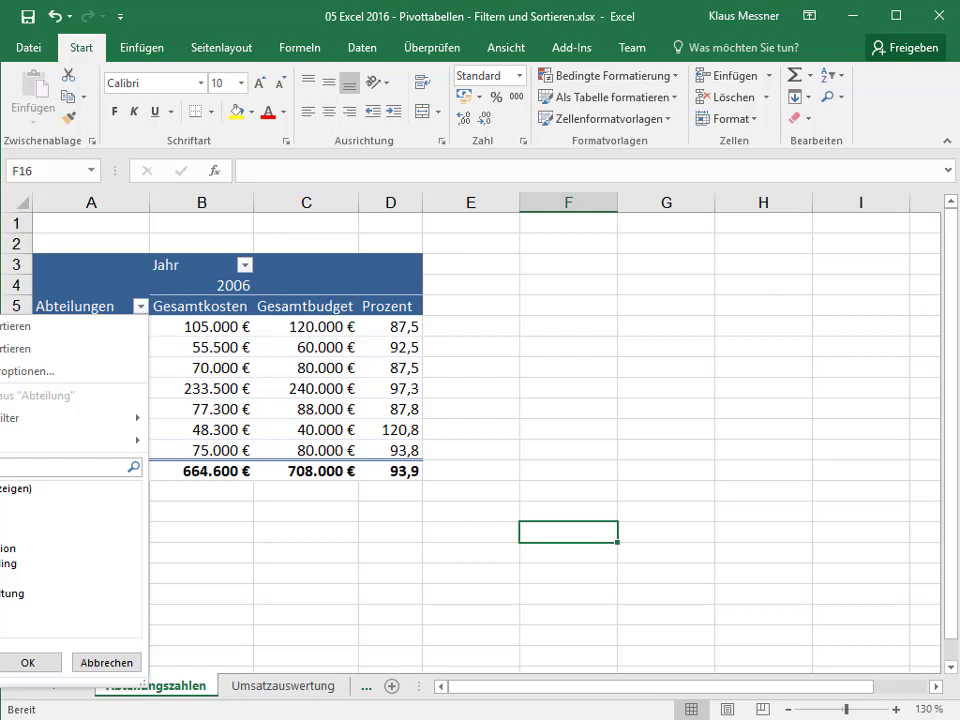
click(28, 662)
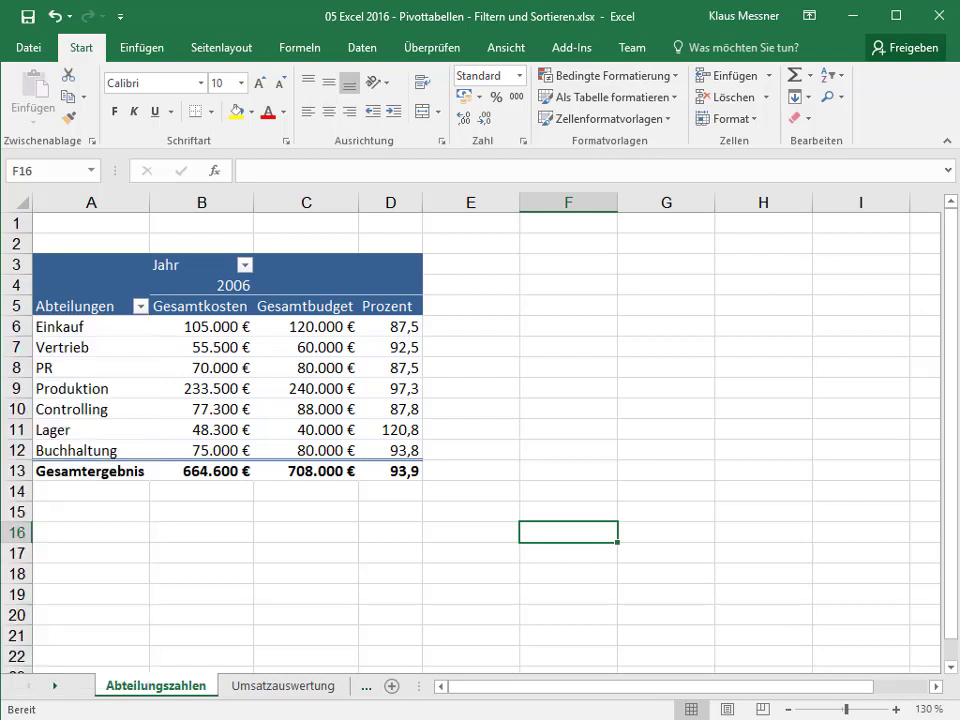
Widen column A and select the PR pivot cell to bring up the PivotTable field list.
drag(150, 202, 262, 202)
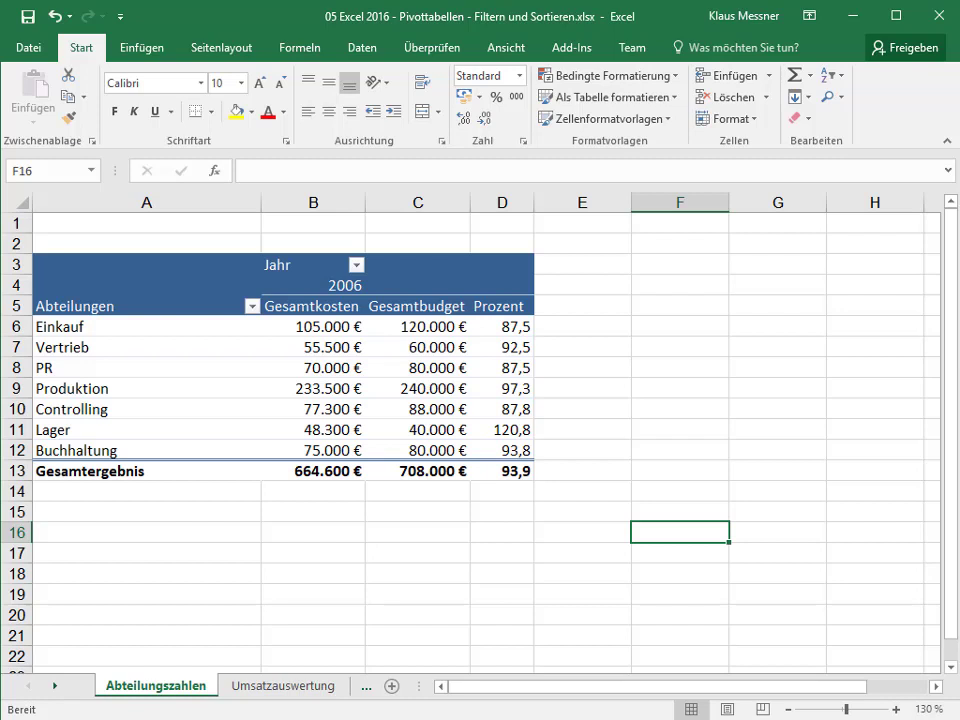
click(313, 553)
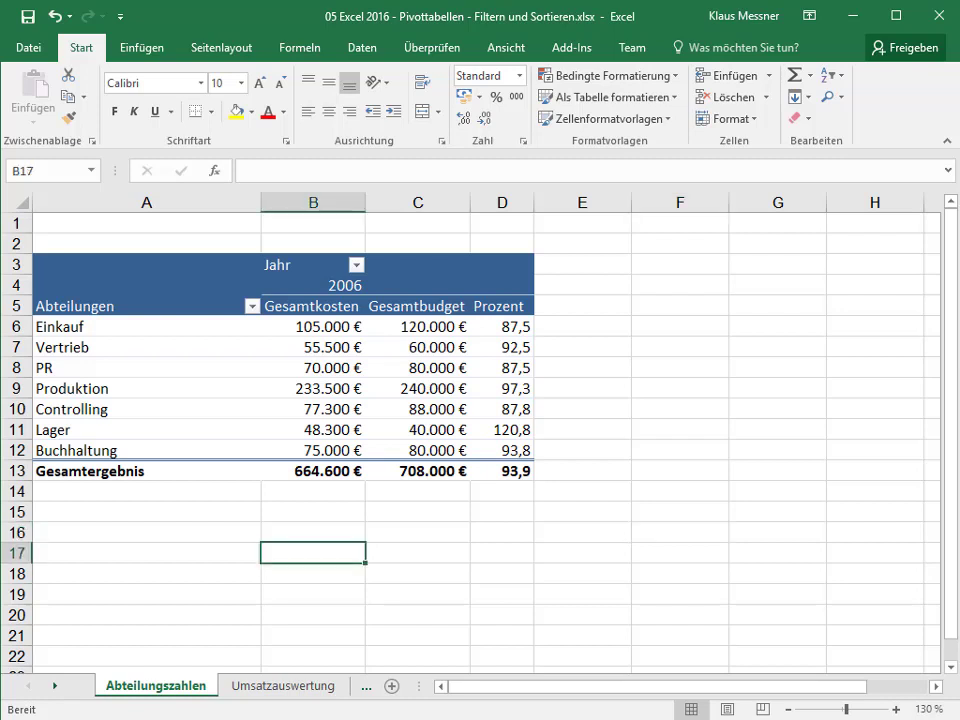
click(135, 367)
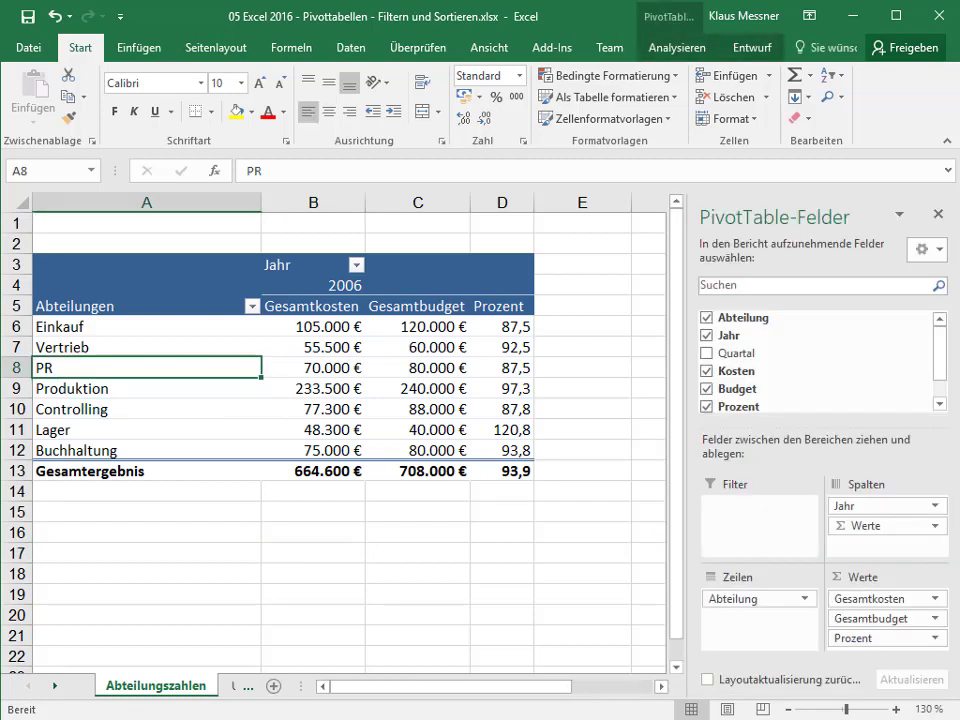
Uncheck 'Spaltenbreiten bei Aktualisierung automatisch anpassen' in the PivotTable options and confirm.
click(677, 47)
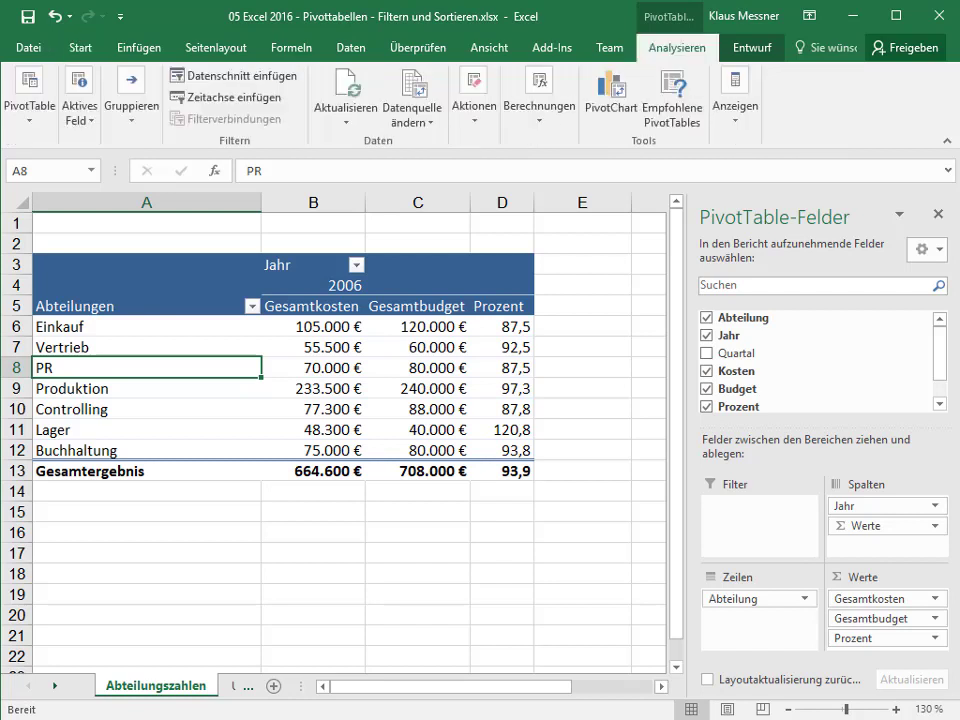
click(29, 105)
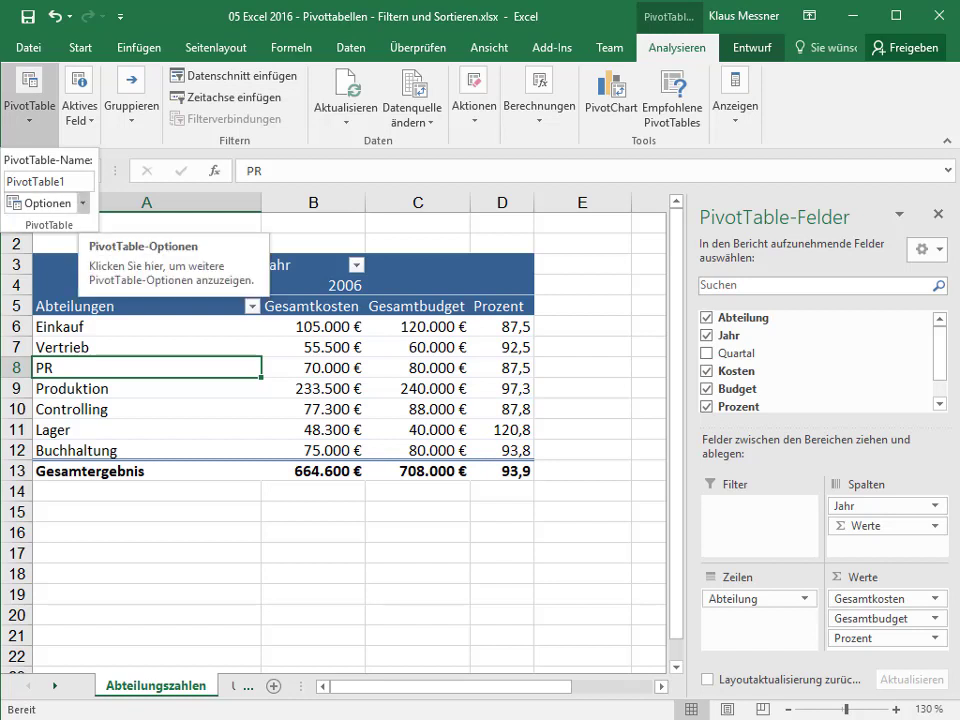
click(83, 203)
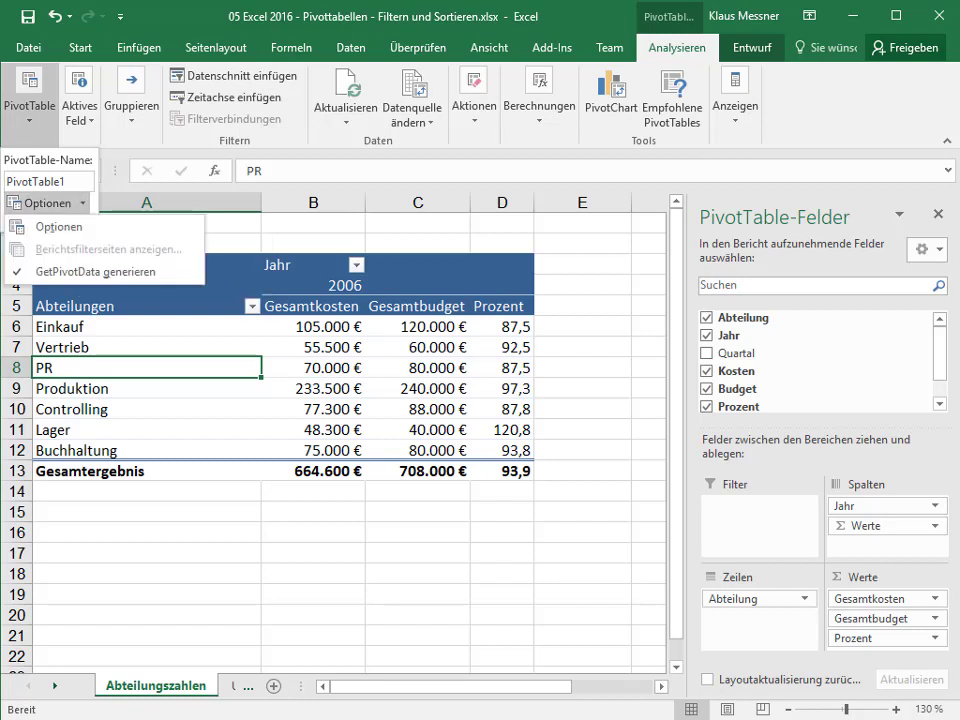
click(60, 227)
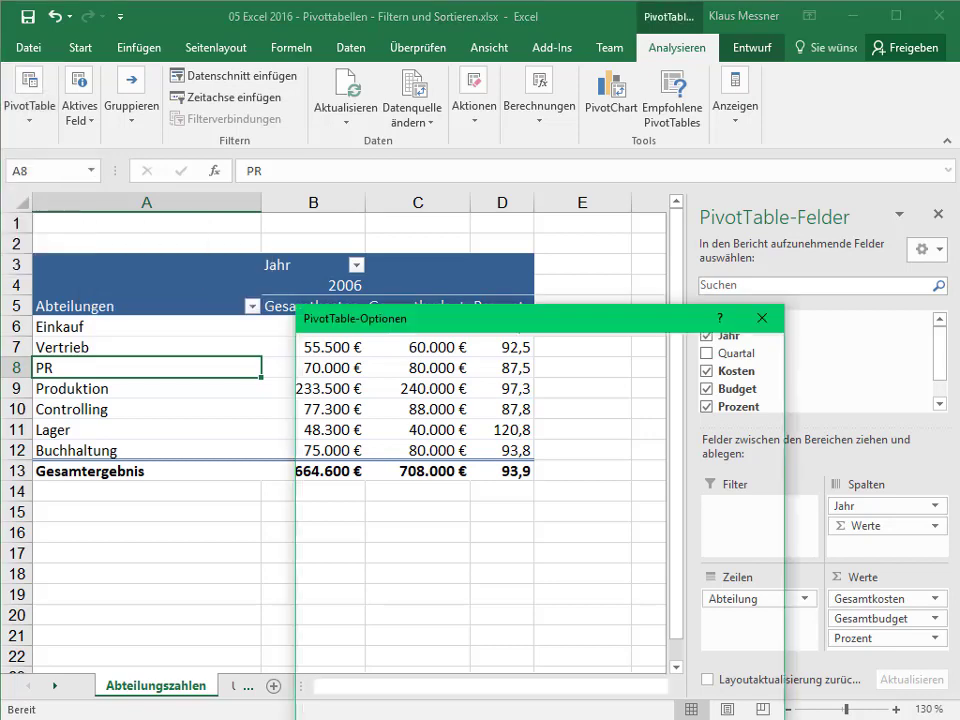
drag(574, 321, 508, 138)
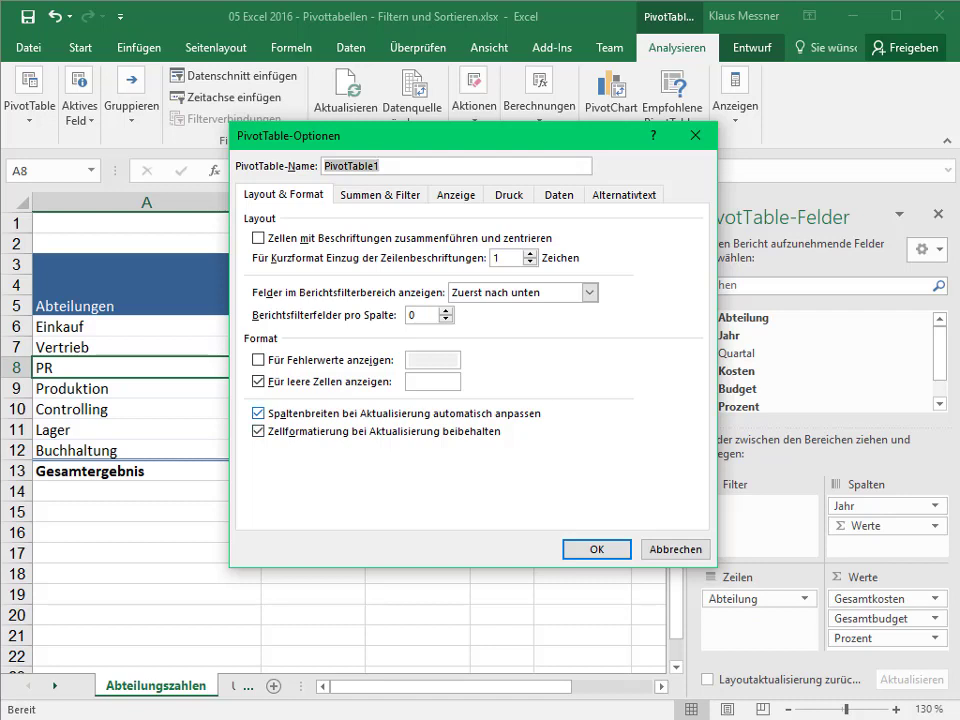
click(258, 413)
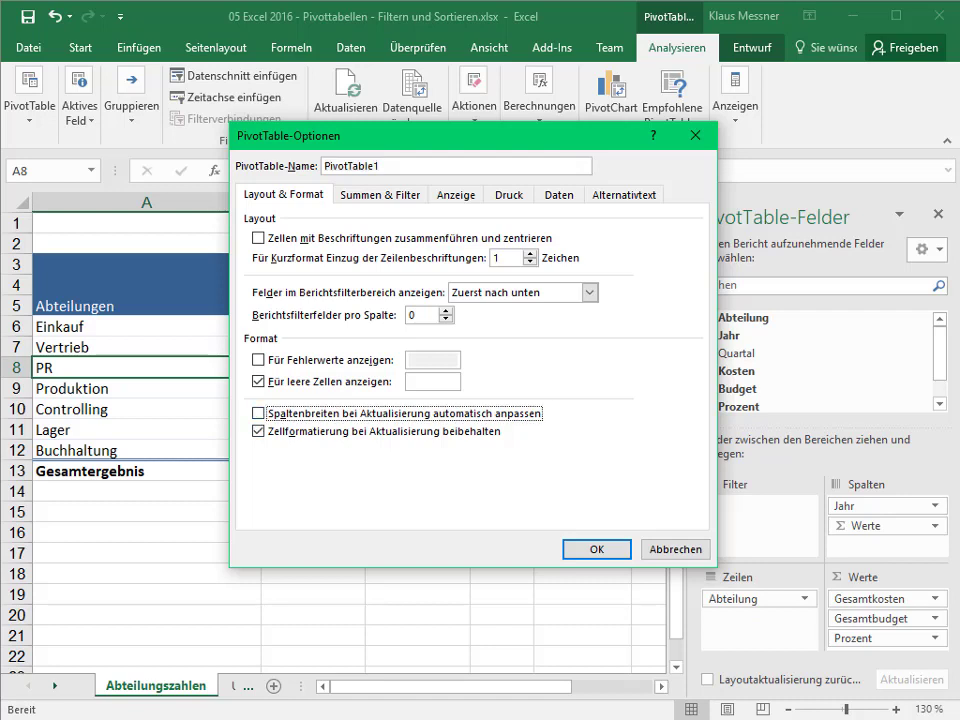
key(Return)
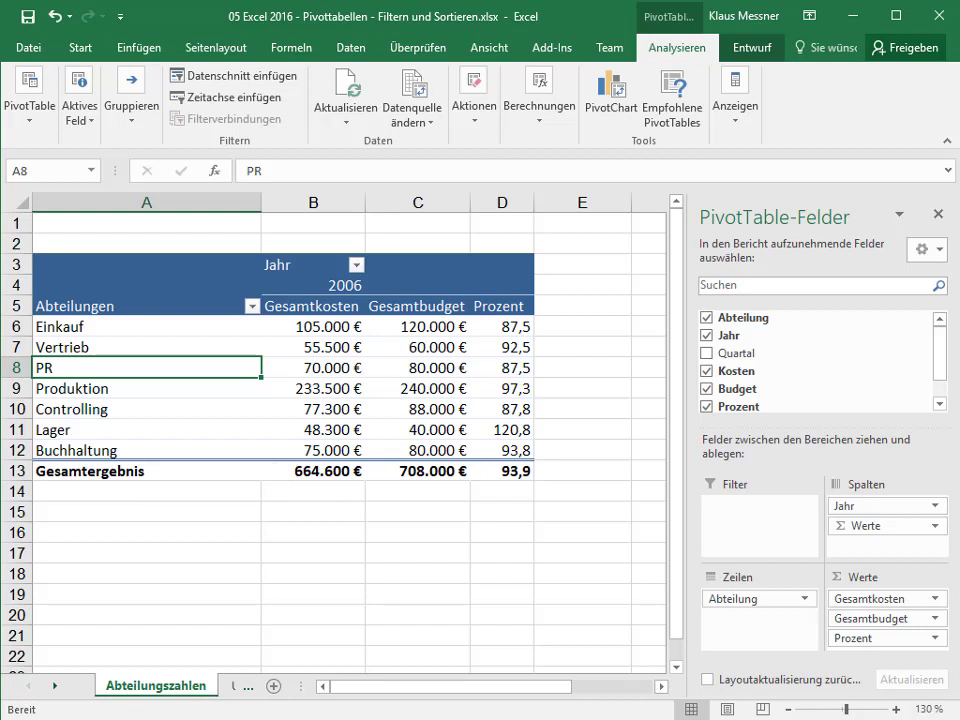
key(alt+Down)
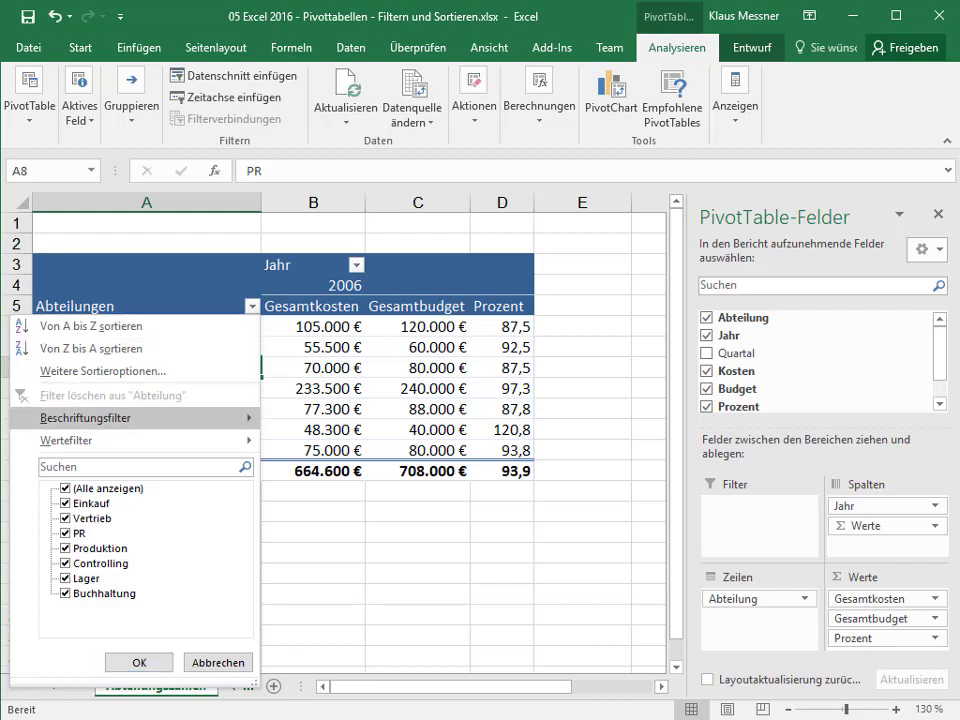
Apply a 'Beginnt mit' label filter of B* to the departments, leaving only Buchhaltung.
mouse_move(90, 418)
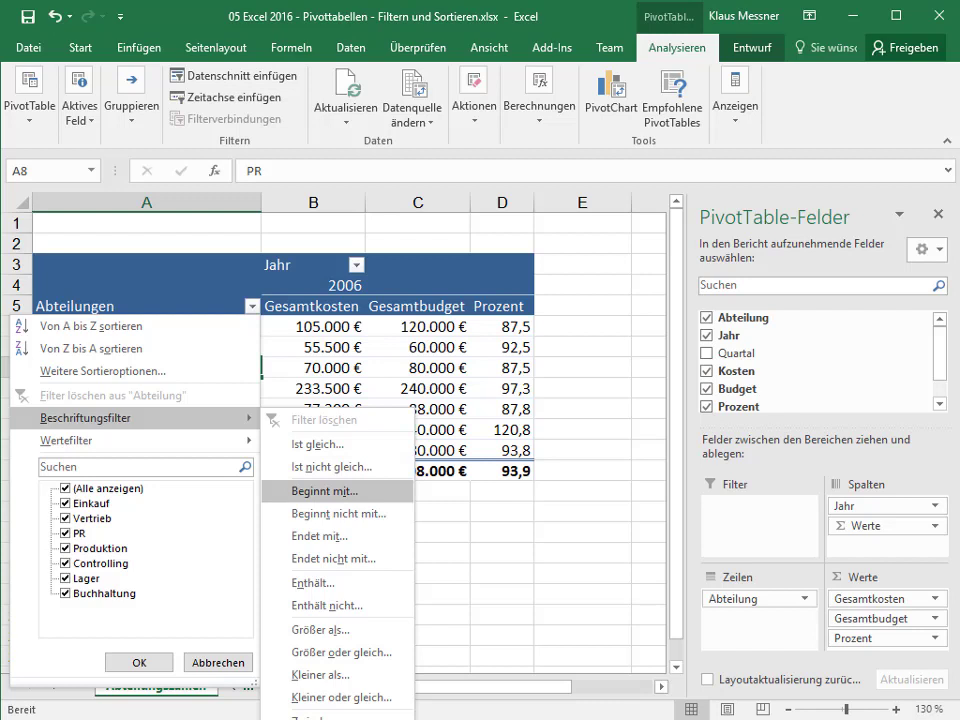
click(324, 491)
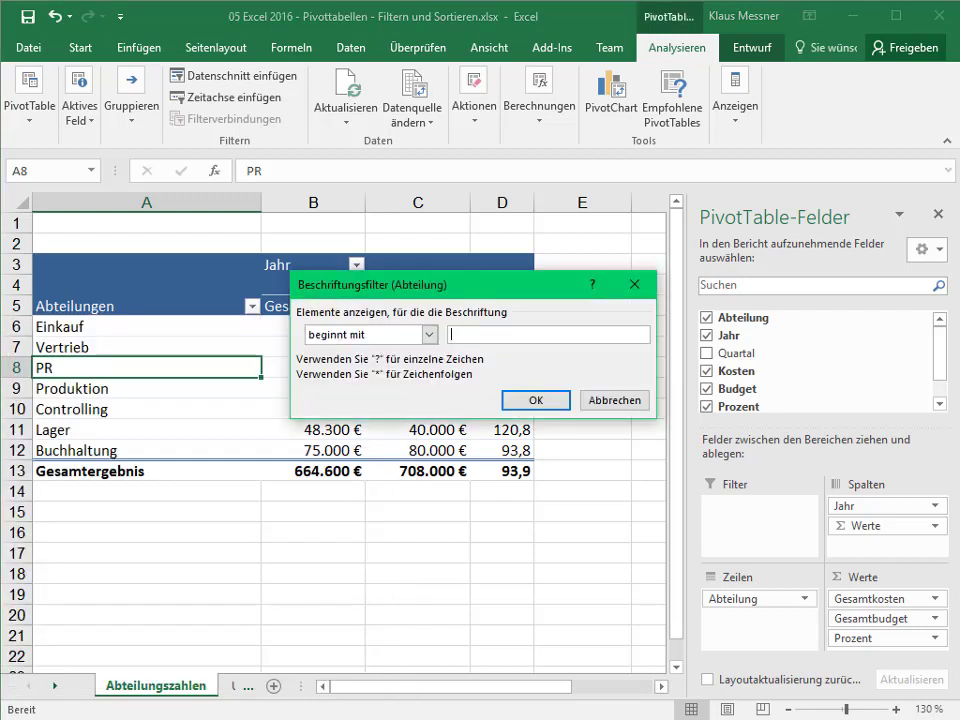
text(B)
text(*)
key(Return)
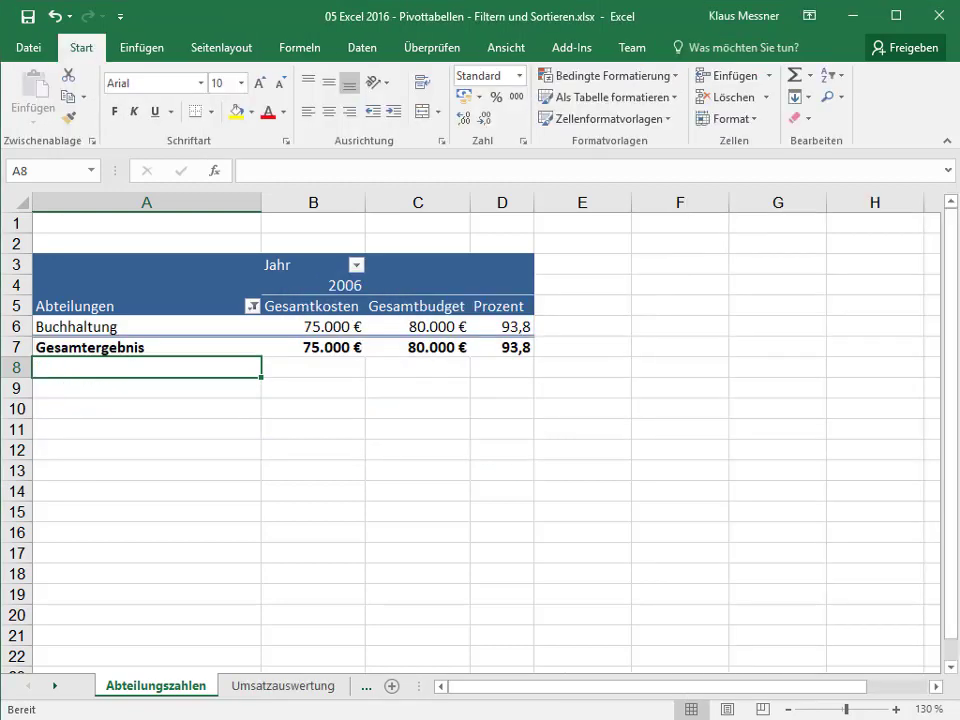
Clear the existing begins-with-B label filter on Abteilung.
click(135, 326)
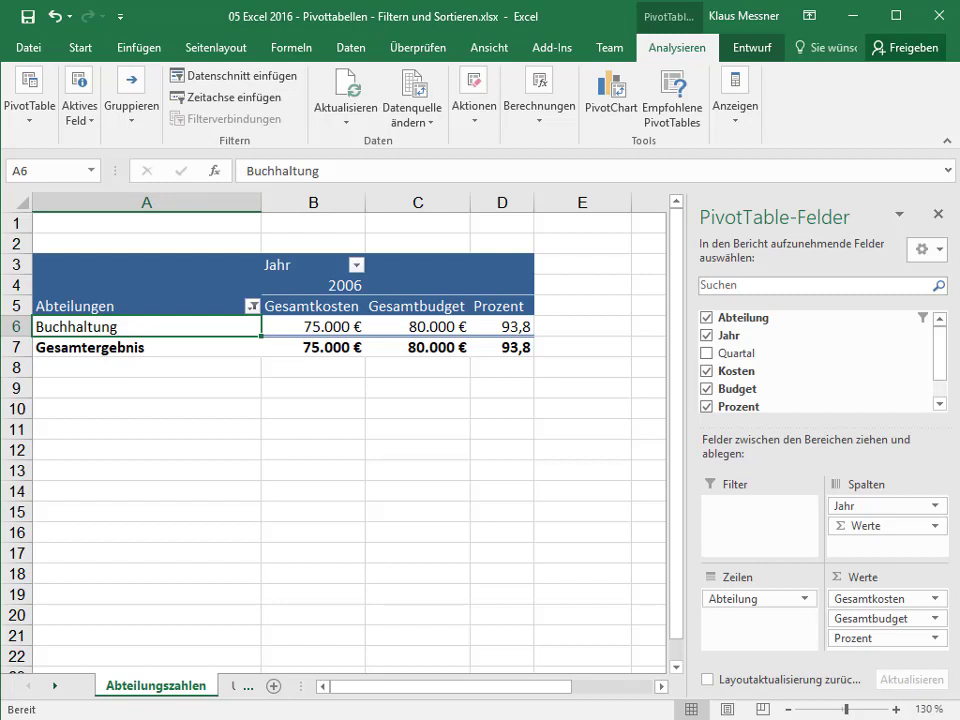
click(252, 306)
click(110, 395)
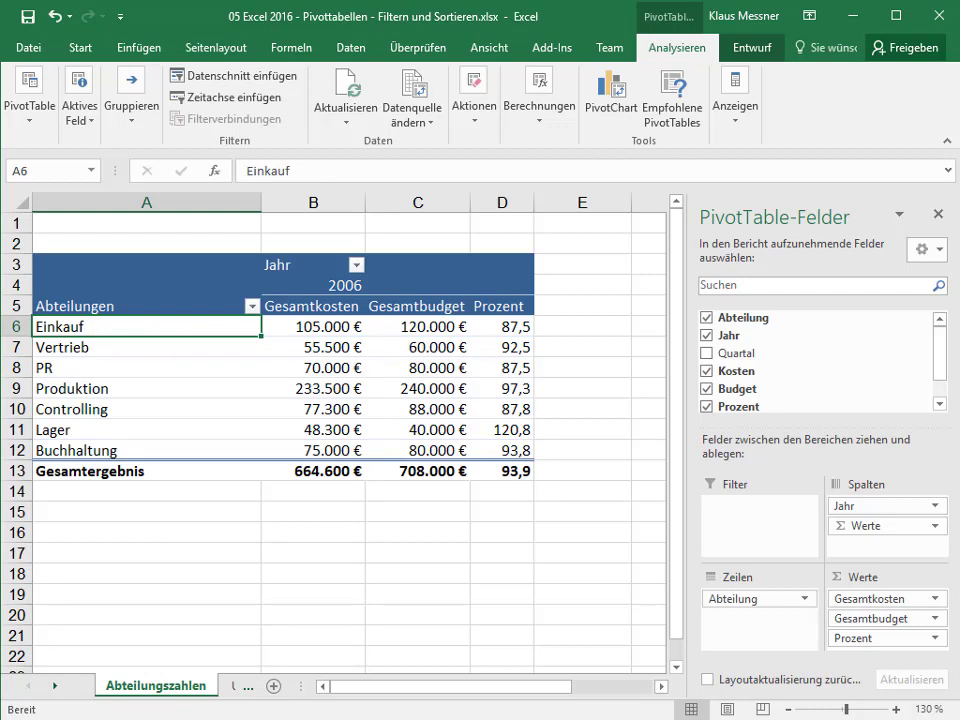
Add an 'Ist nicht gleich' Buchhaltung label filter, then clear it to restore all departments.
key(alt+Down)
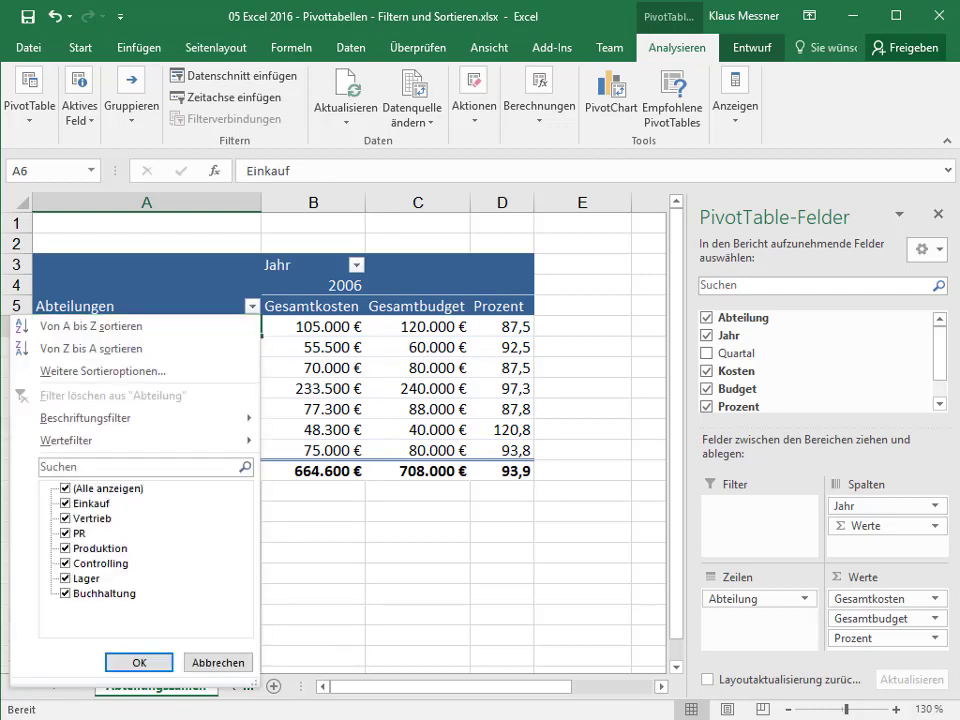
key(Down)
key(Down)
key(Down)
key(Down)
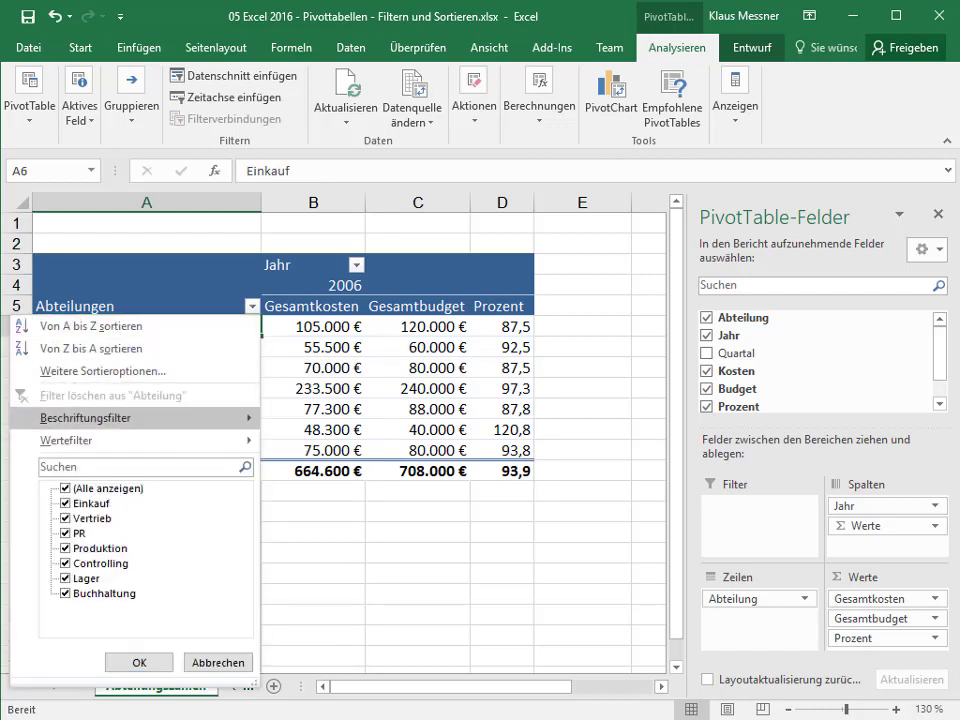
key(Right)
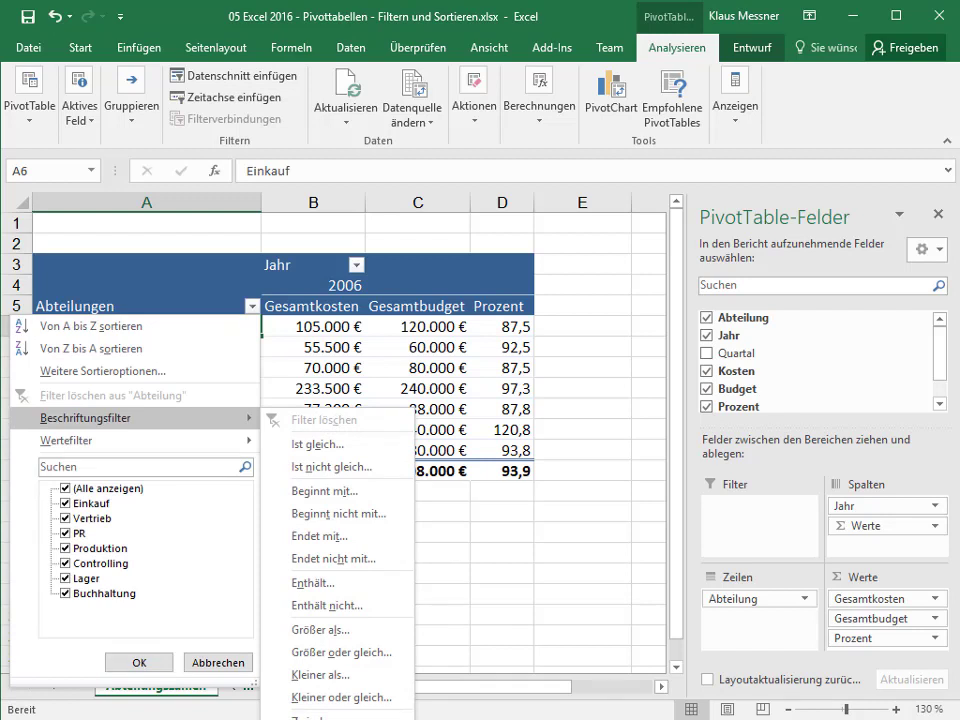
key(Down)
key(Down)
key(Down)
key(Down)
key(Down)
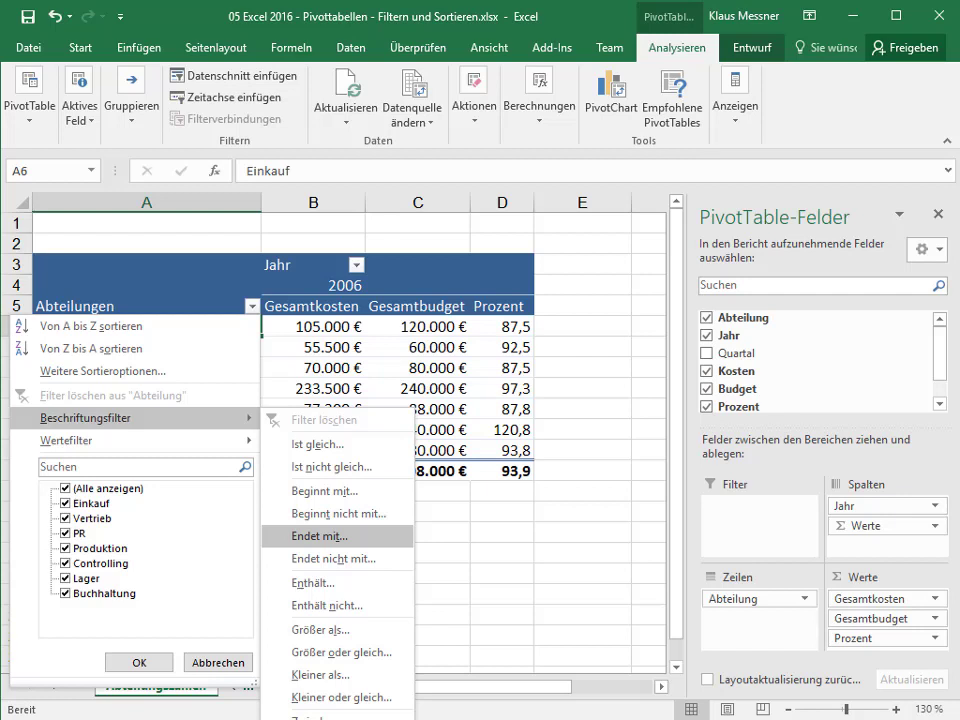
key(Up)
key(Up)
key(Up)
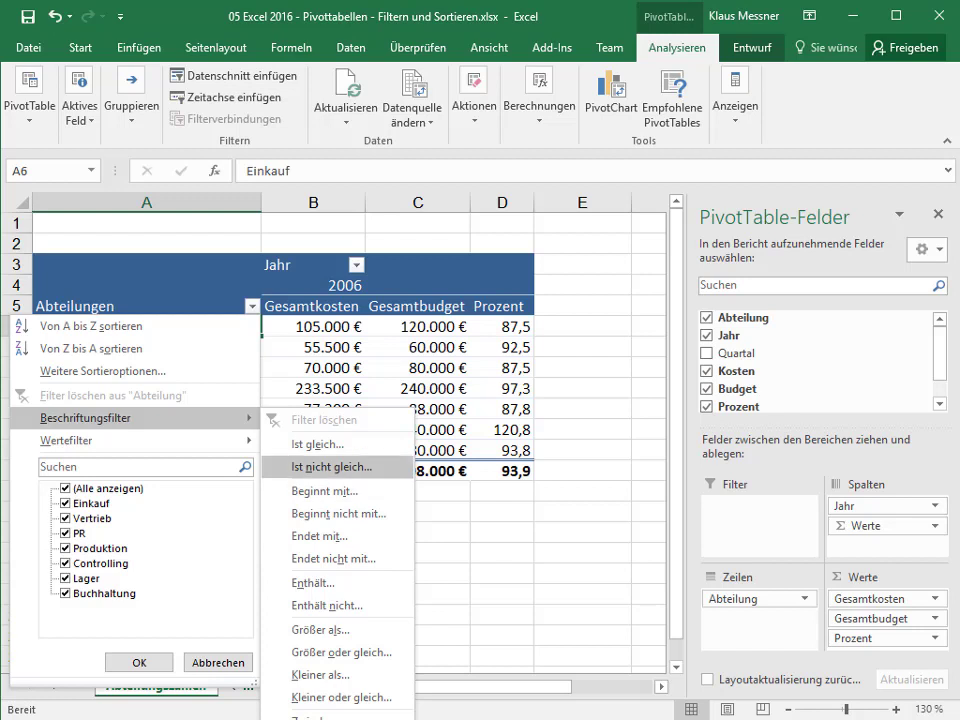
key(Return)
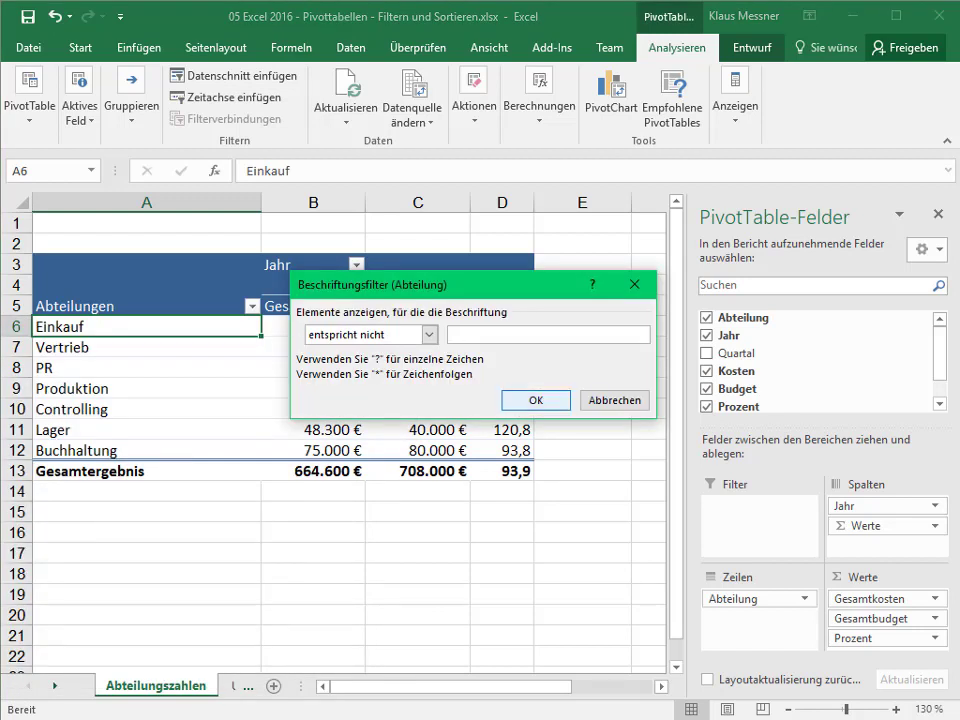
text(Buc)
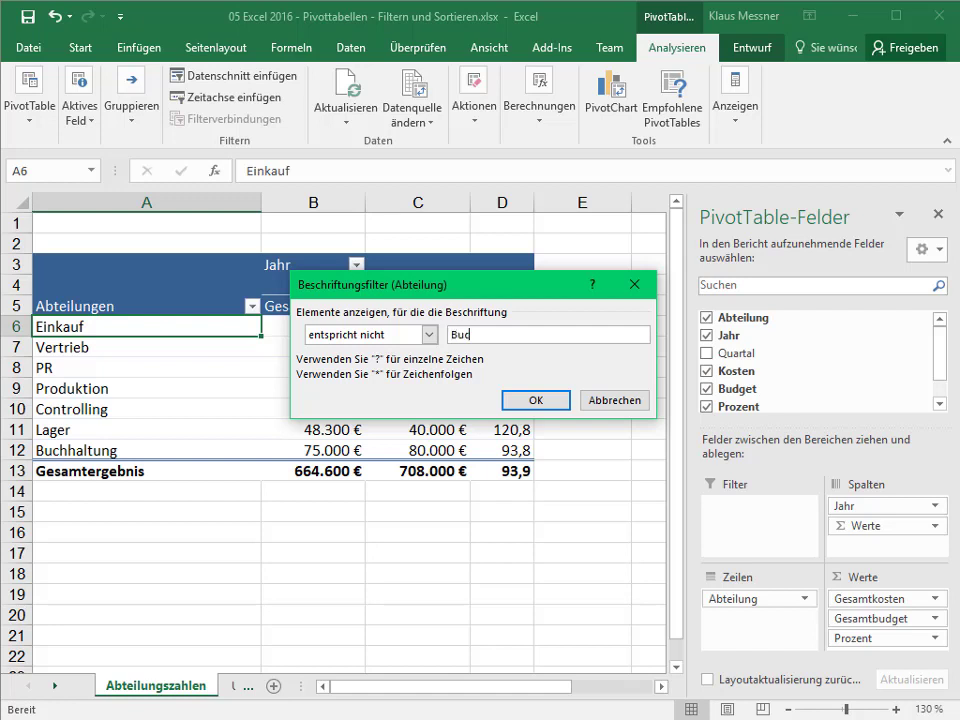
text(h)
text(haltung)
key(Return)
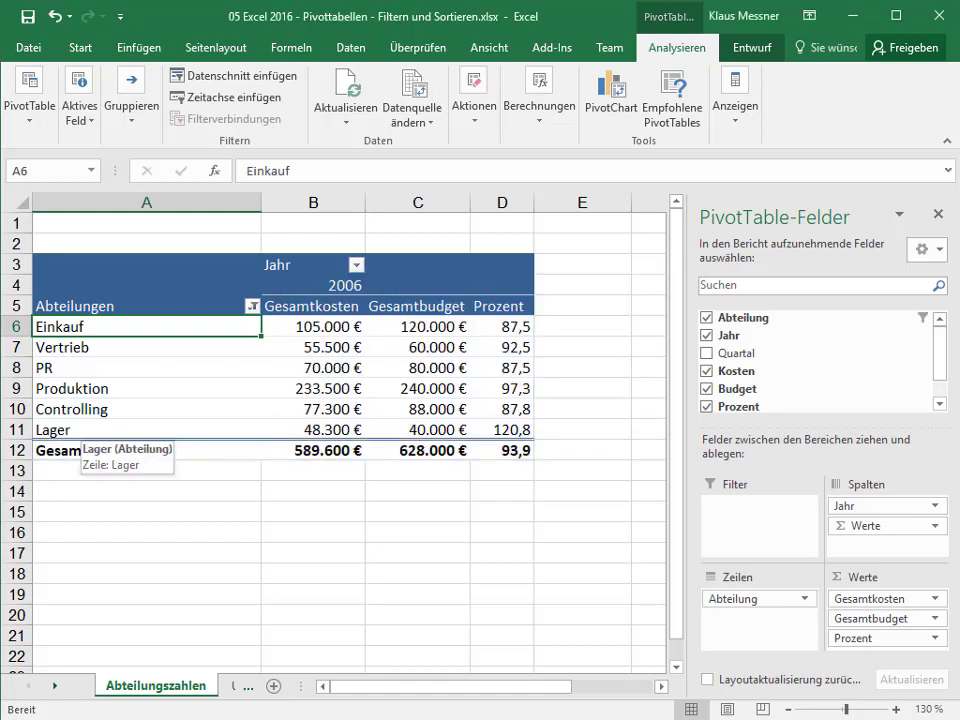
click(252, 306)
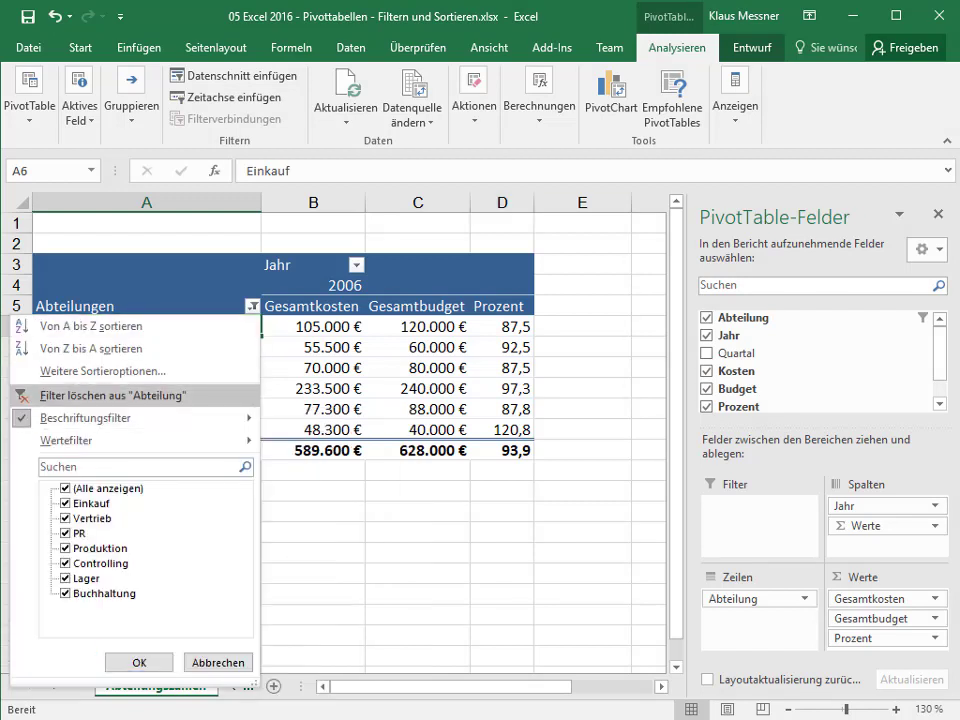
click(110, 395)
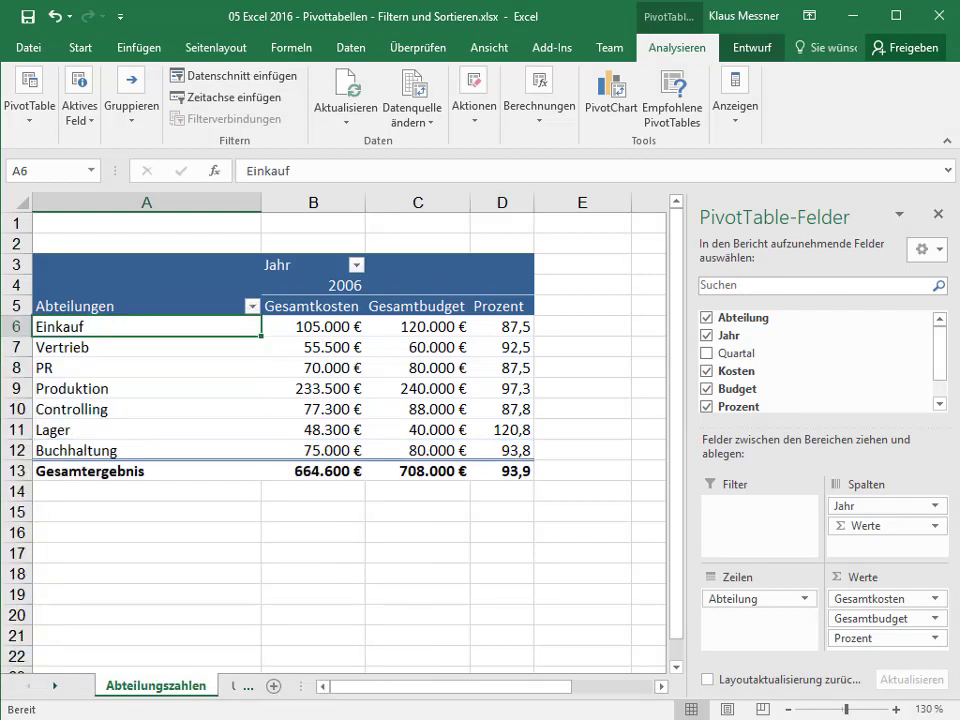
key(alt+Down)
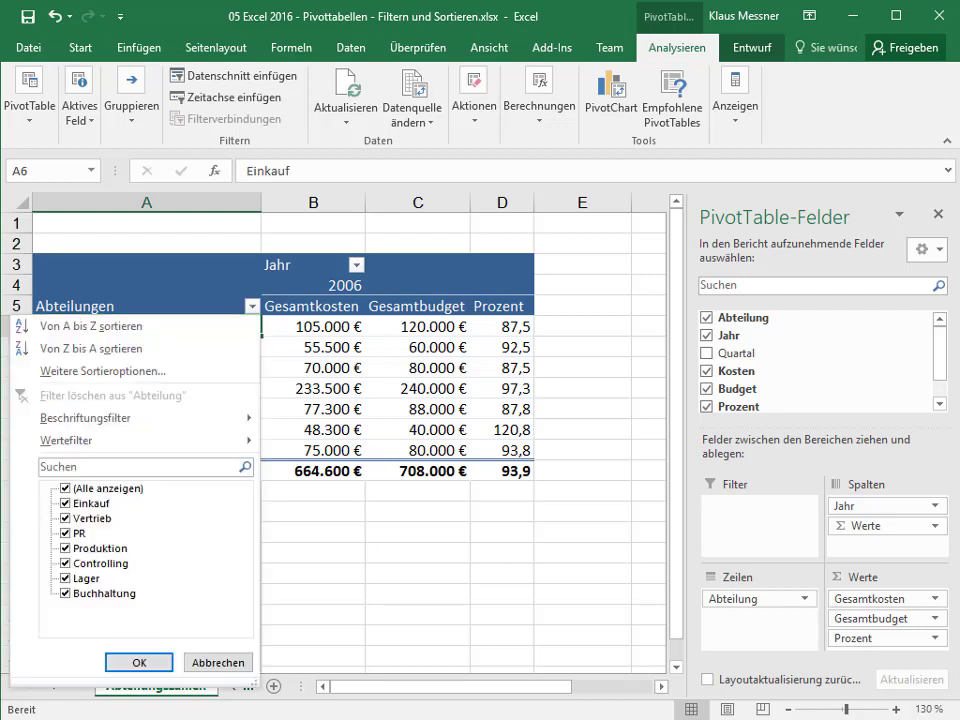
click(90, 418)
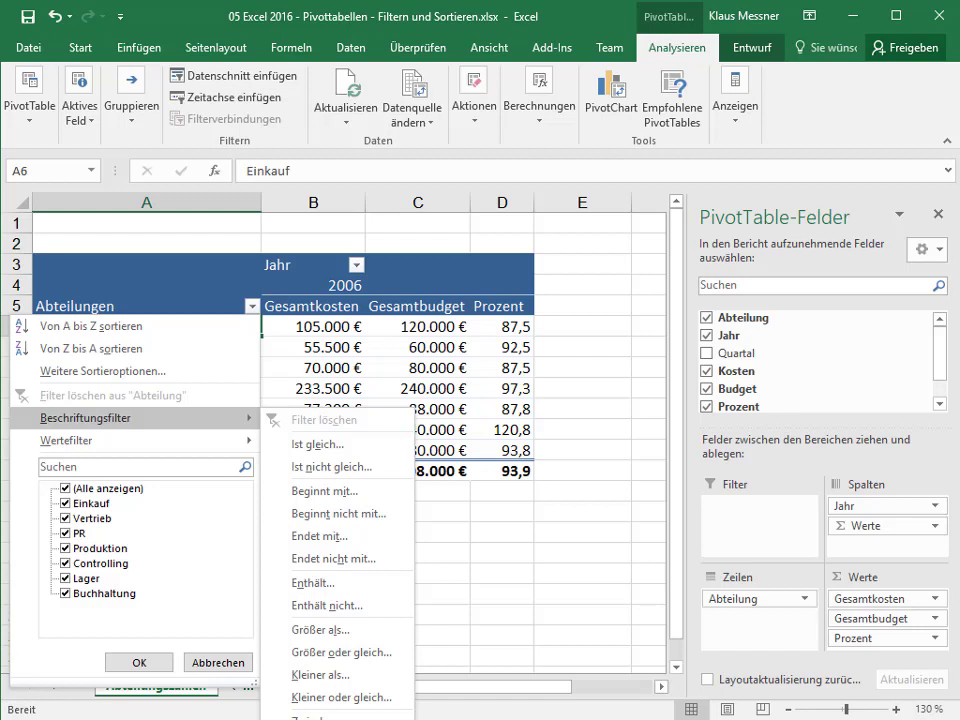
key(Escape)
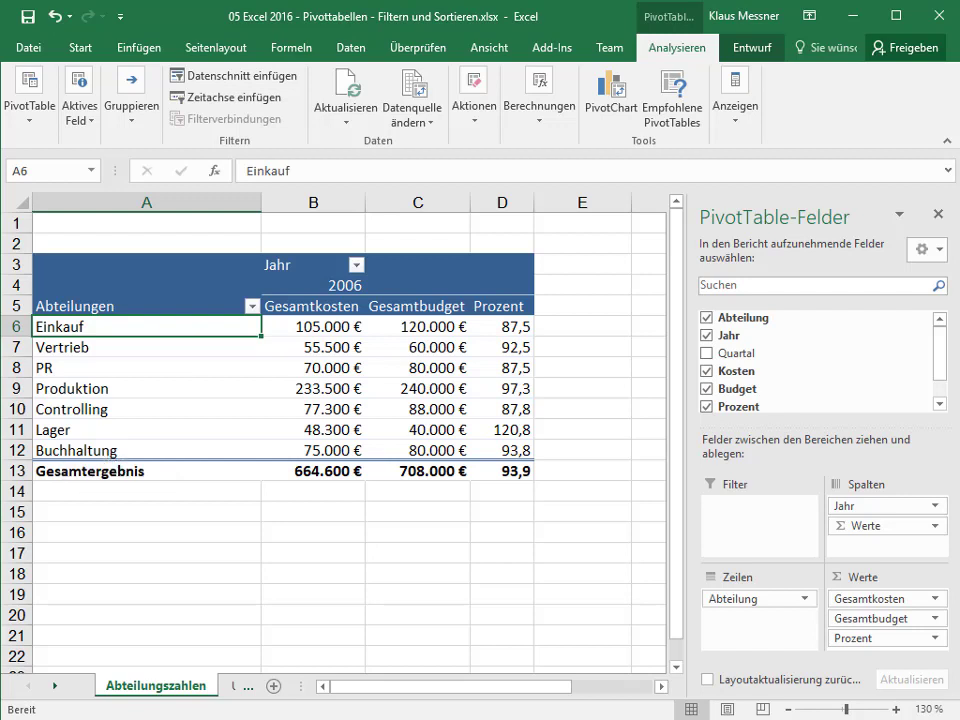
key(alt+Down)
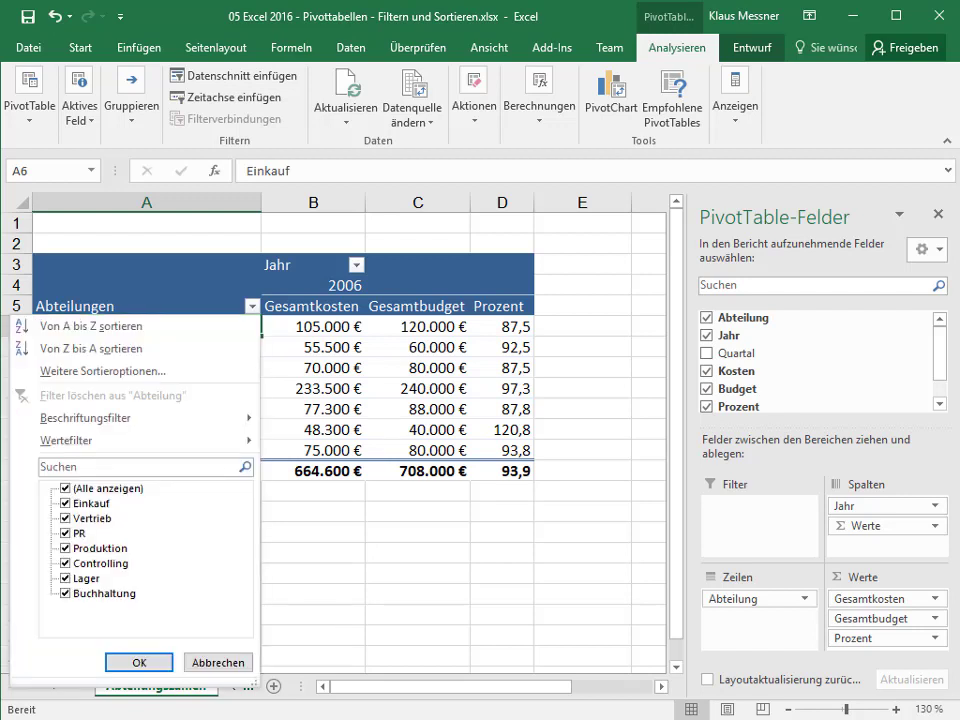
key(Up)
key(Up)
key(Up)
key(Down)
key(Right)
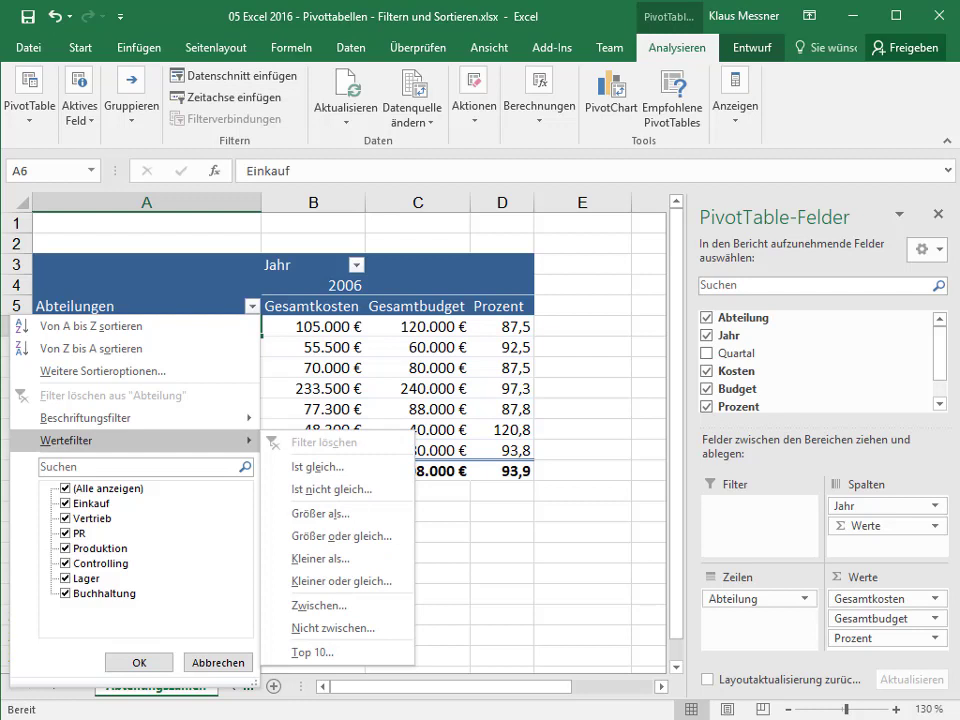
key(Escape)
key(Escape)
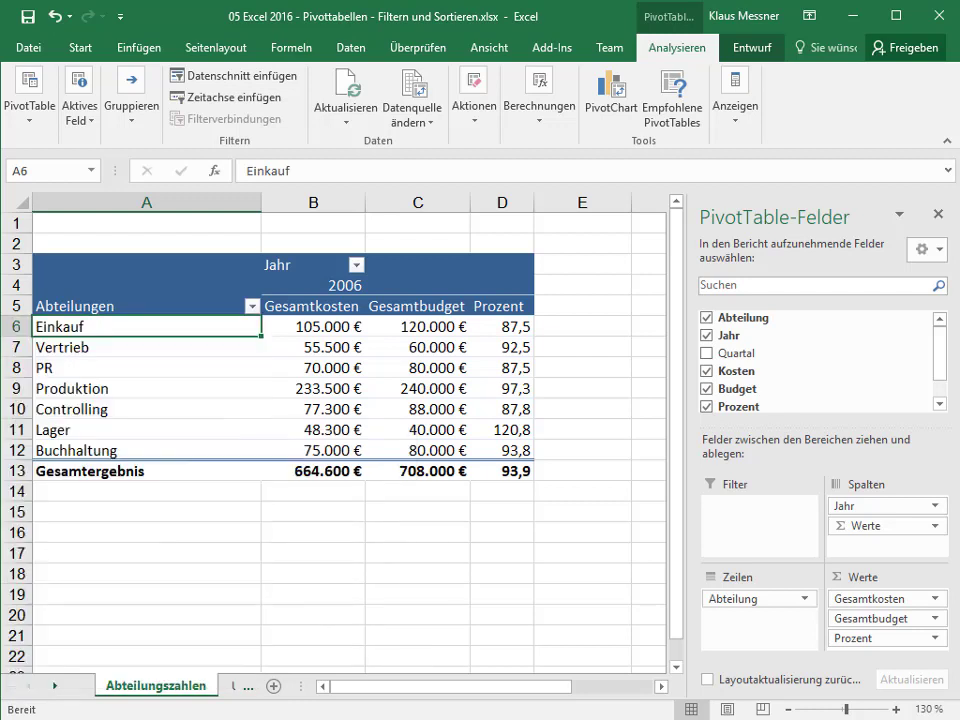
key(Down)
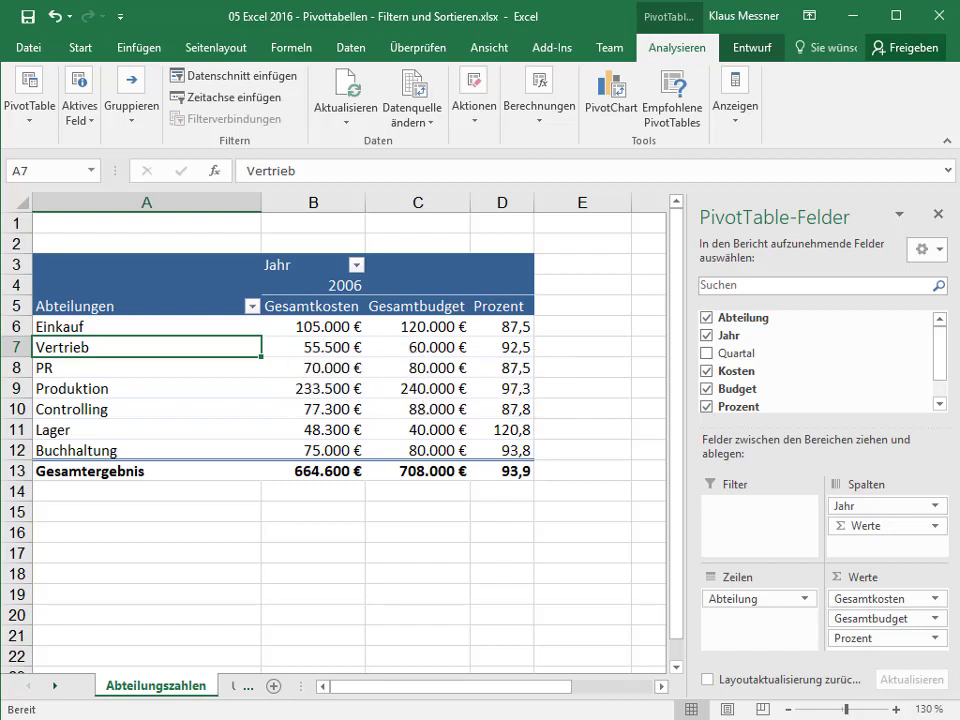
Open the Abteilungen filter dropdown from its header with Alt+Down.
mouse_move(500, 345)
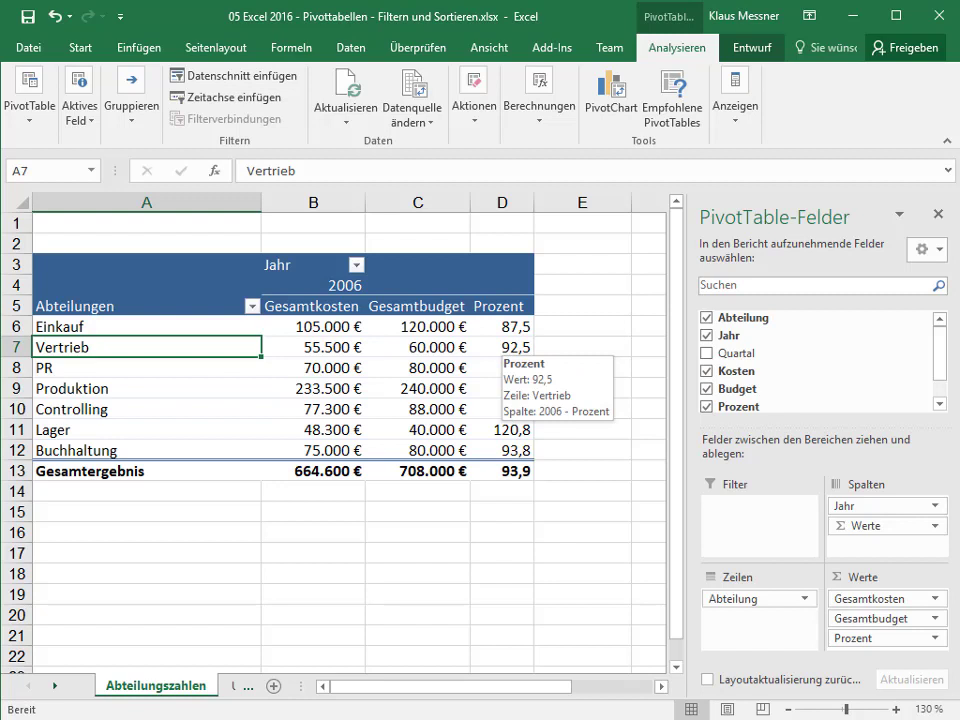
mouse_move(316, 368)
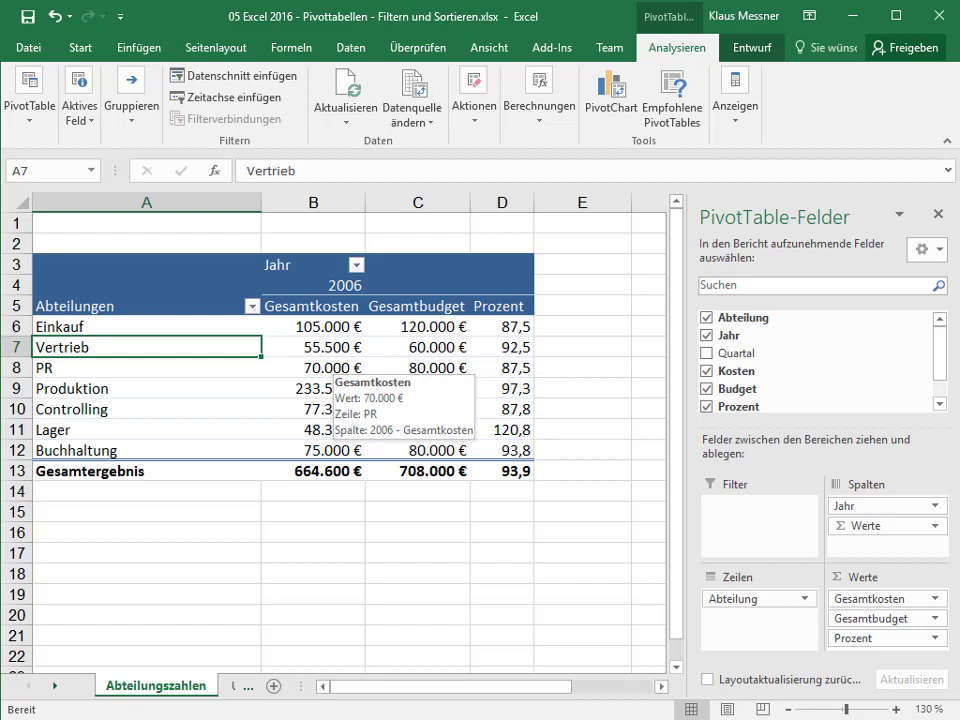
key(alt+Down)
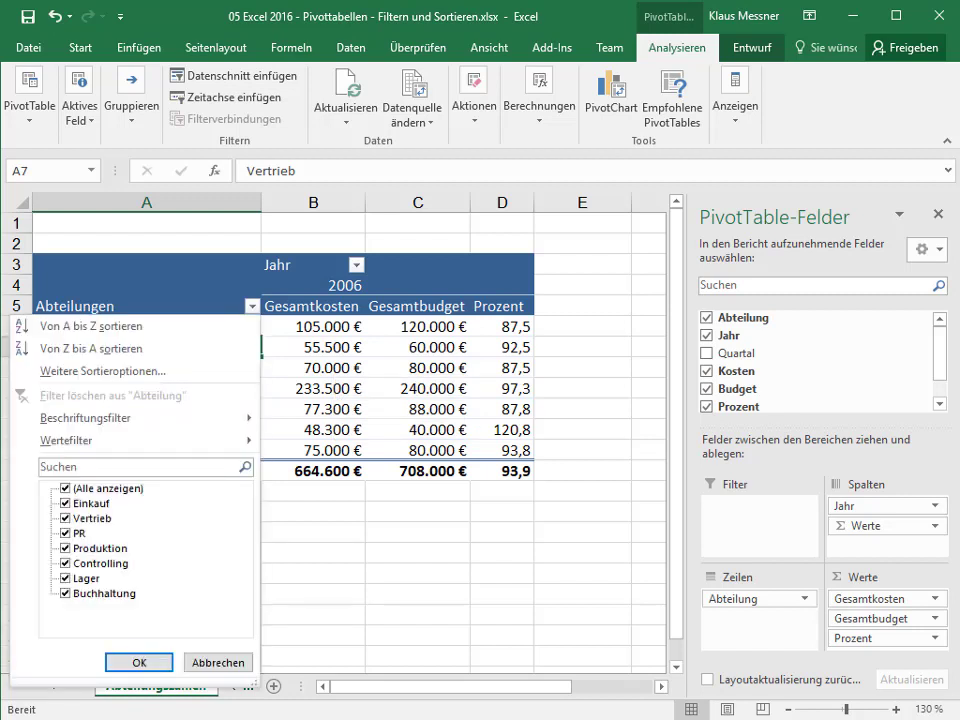
Apply a Gesamtkosten 'Ist gleich' 70000 value filter, leaving only the PR department.
key(Down)
key(Down)
key(Down)
key(Right)
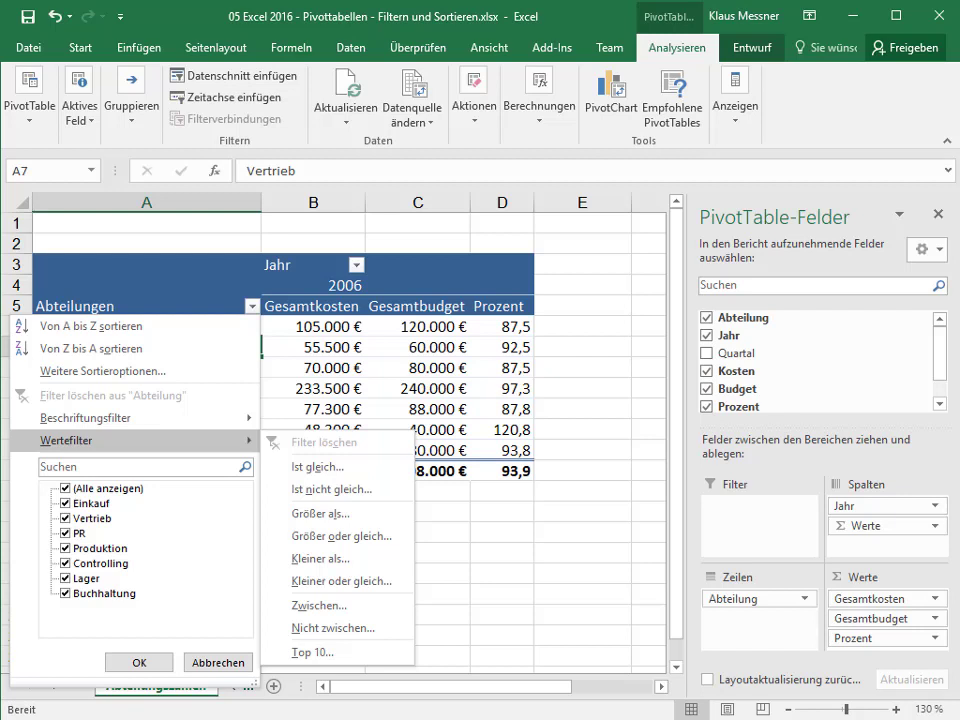
key(Down)
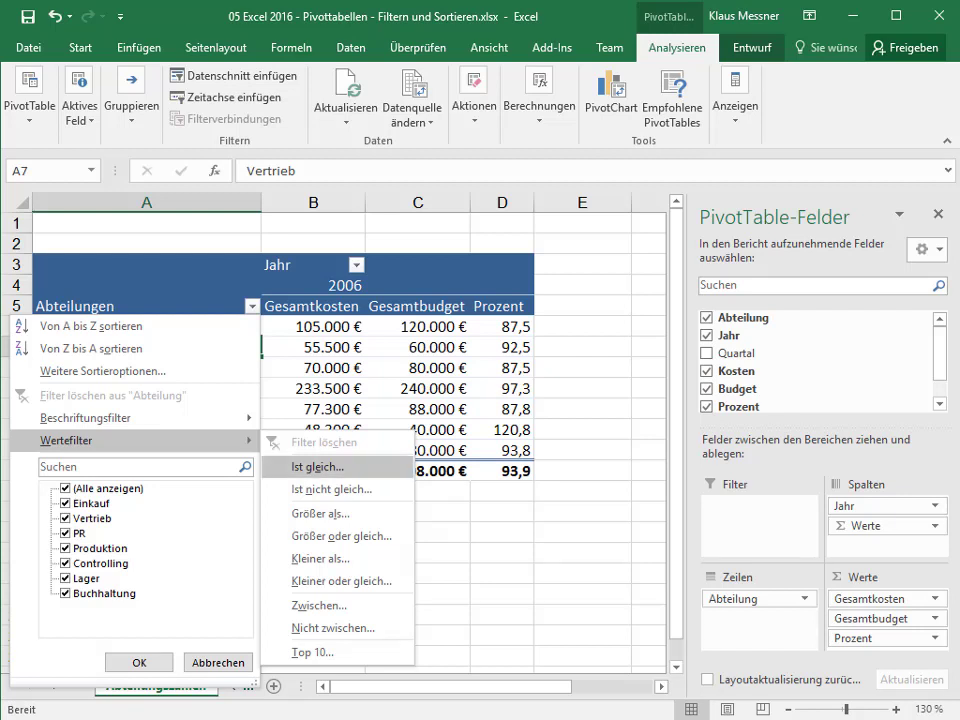
key(Return)
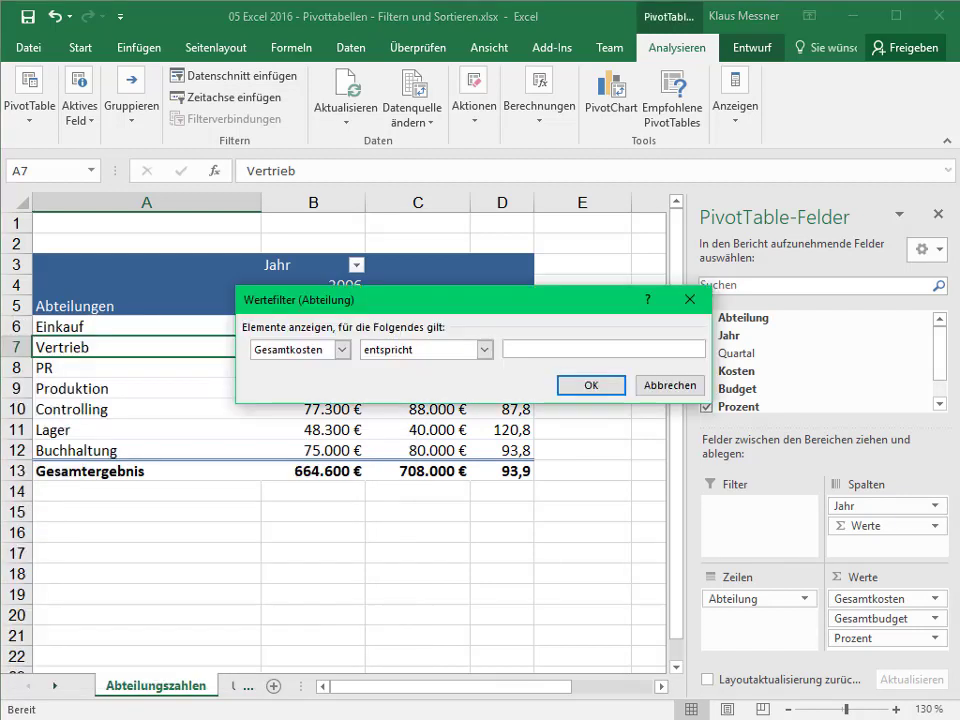
key(alt+Down)
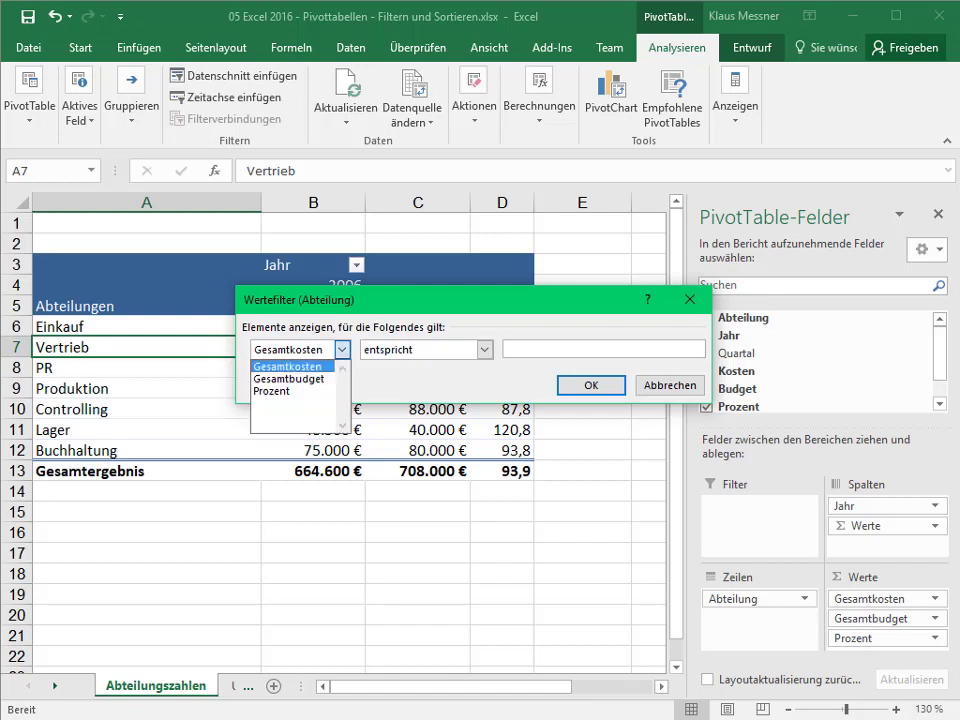
key(Down)
key(Up)
key(Return)
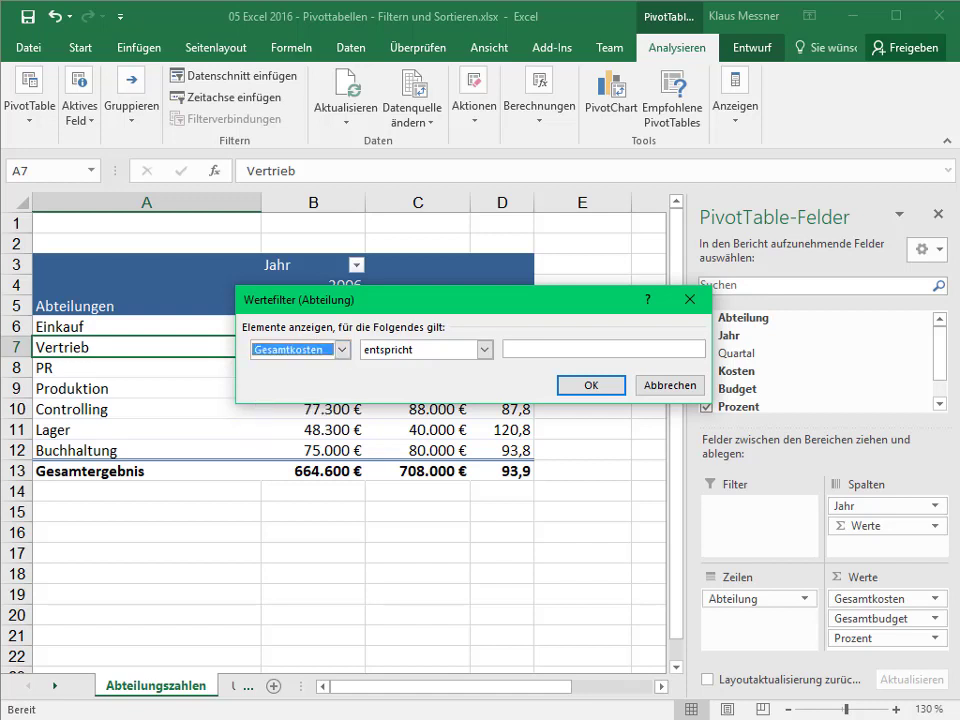
click(506, 349)
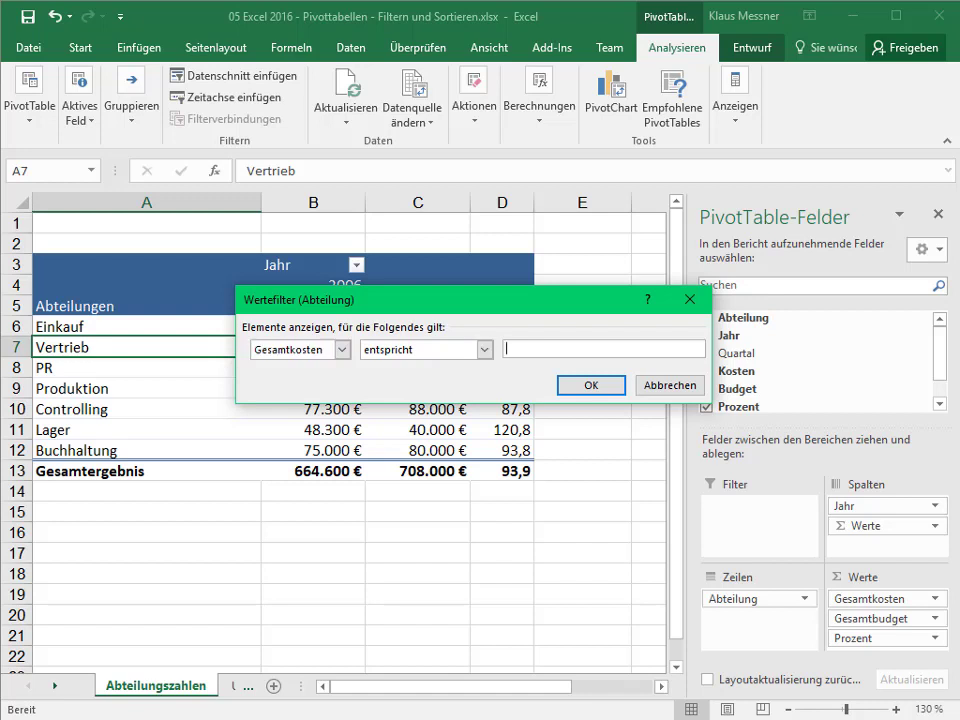
text(70000)
key(Return)
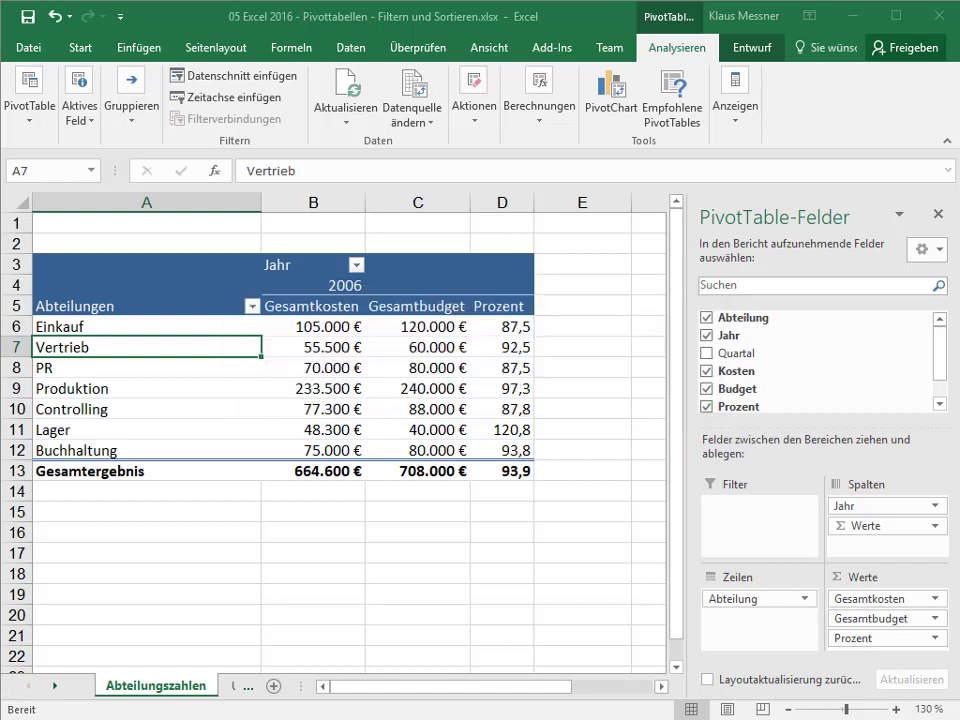
click(85, 326)
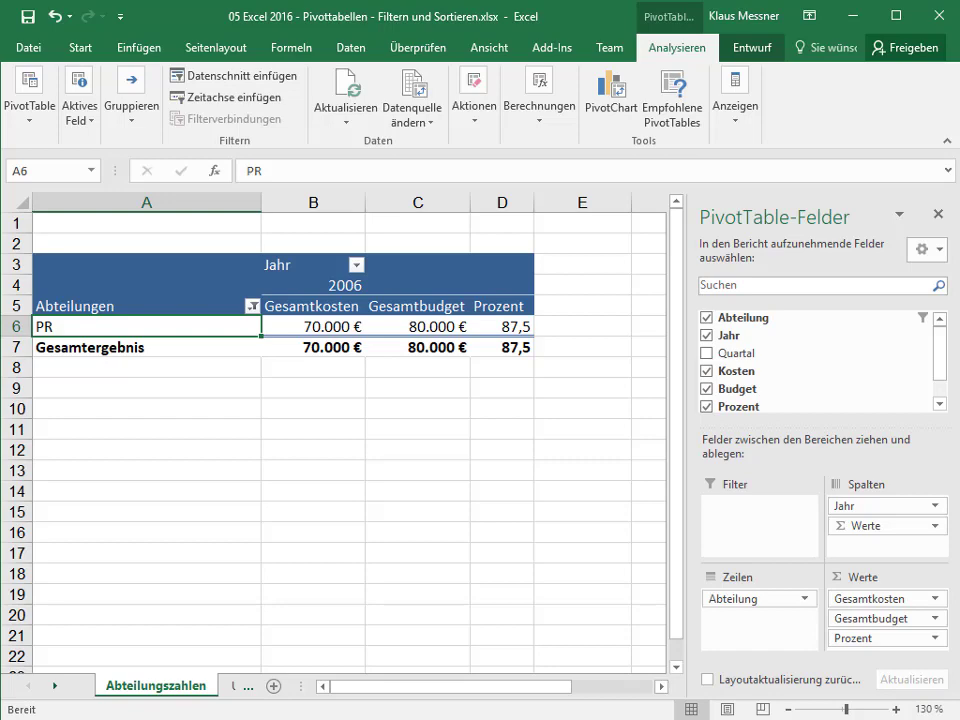
Clear the value filter on Abteilung so all seven departments show again.
click(252, 306)
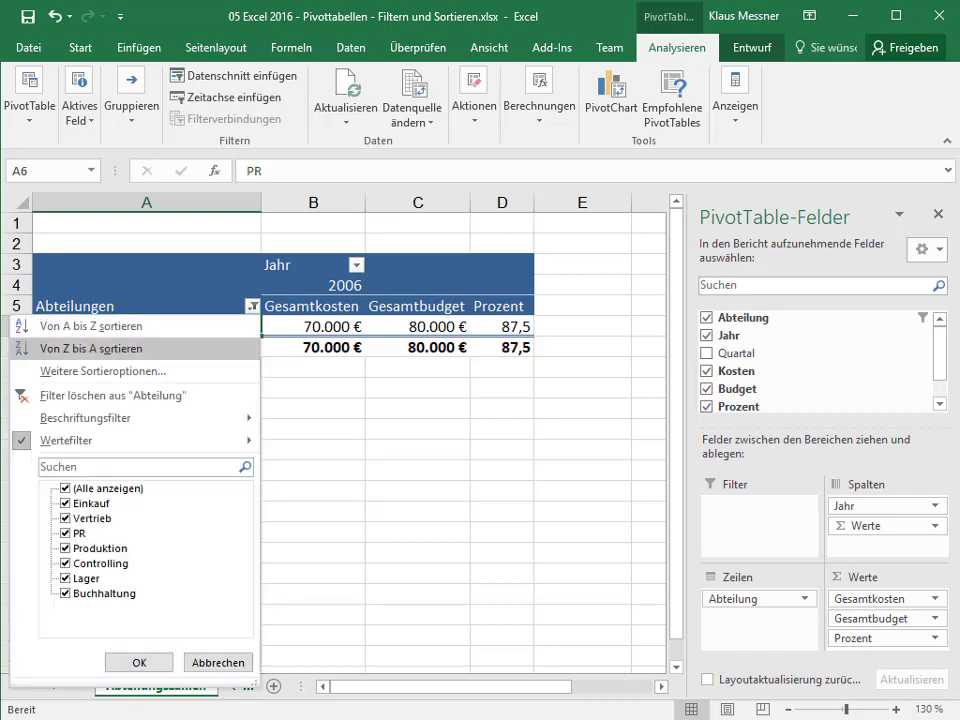
click(110, 395)
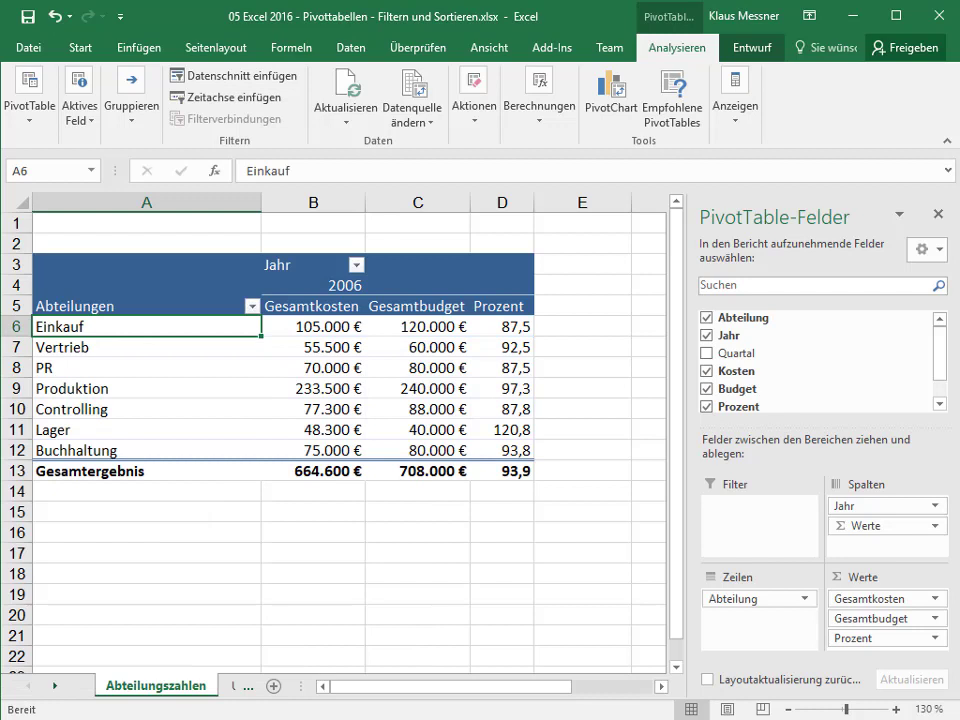
click(252, 306)
Apply a Gesamtkosten 'liegt zwischen' 50000 and 100000 value filter, leaving four departments.
mouse_move(130, 440)
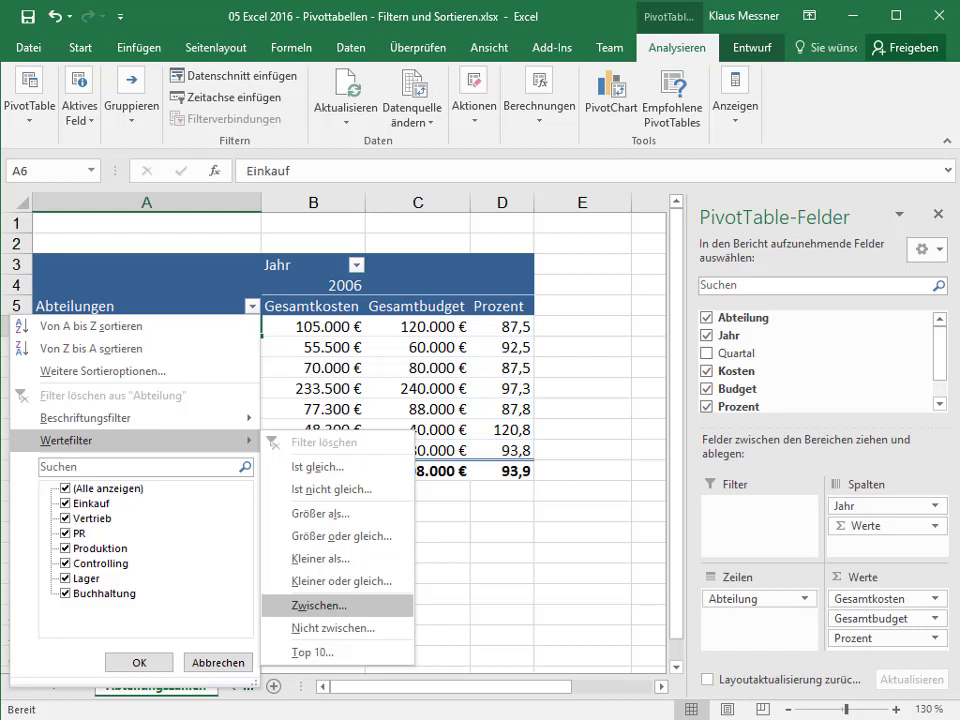
click(320, 605)
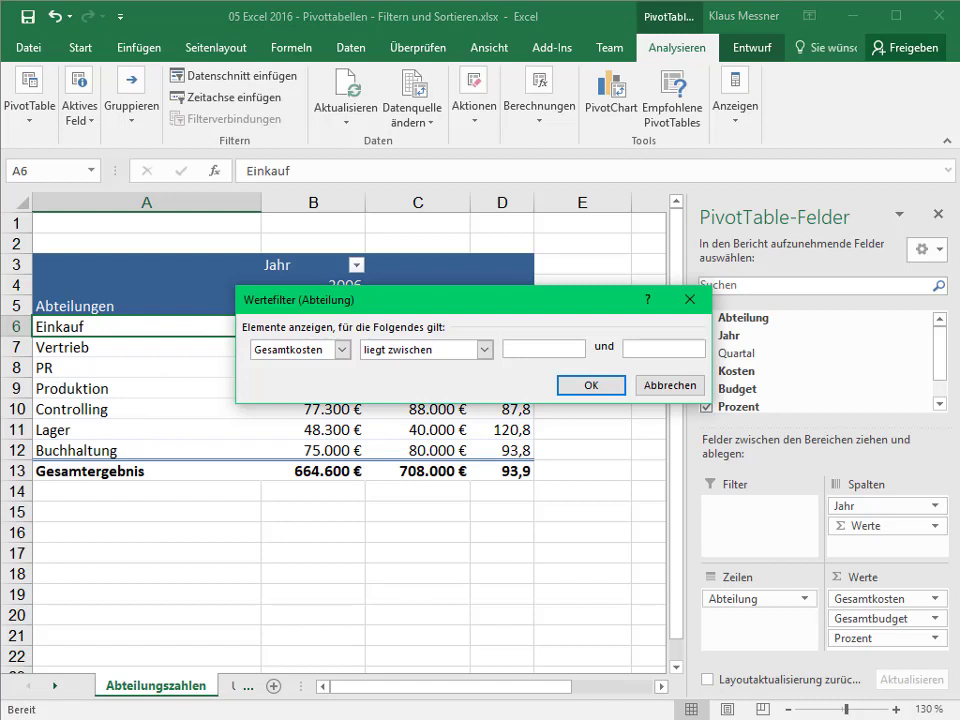
drag(330, 299, 205, 283)
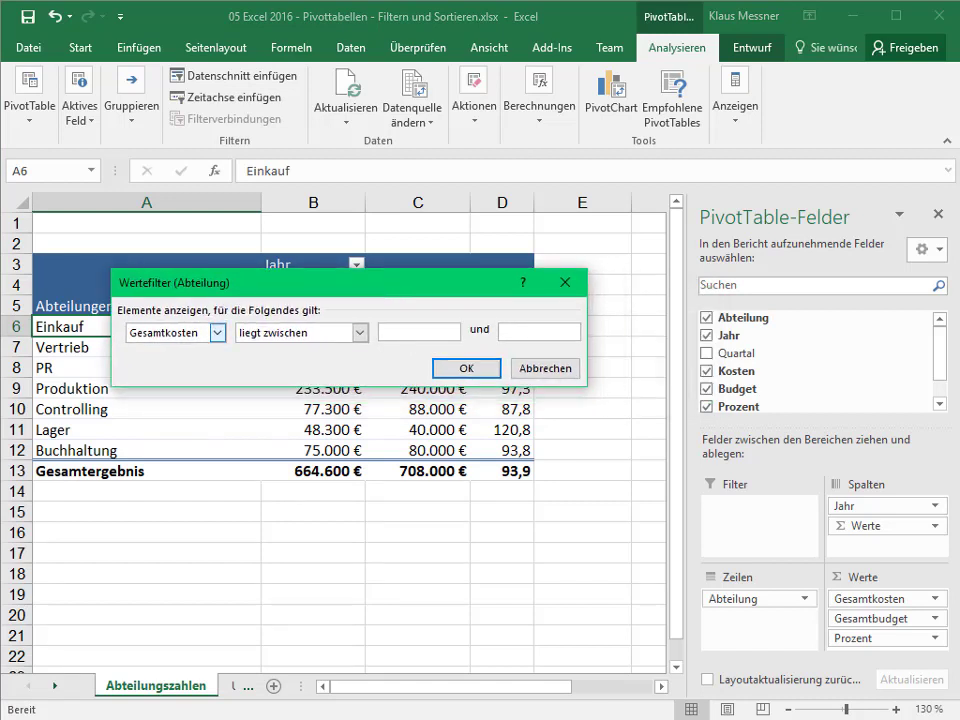
click(217, 332)
key(Return)
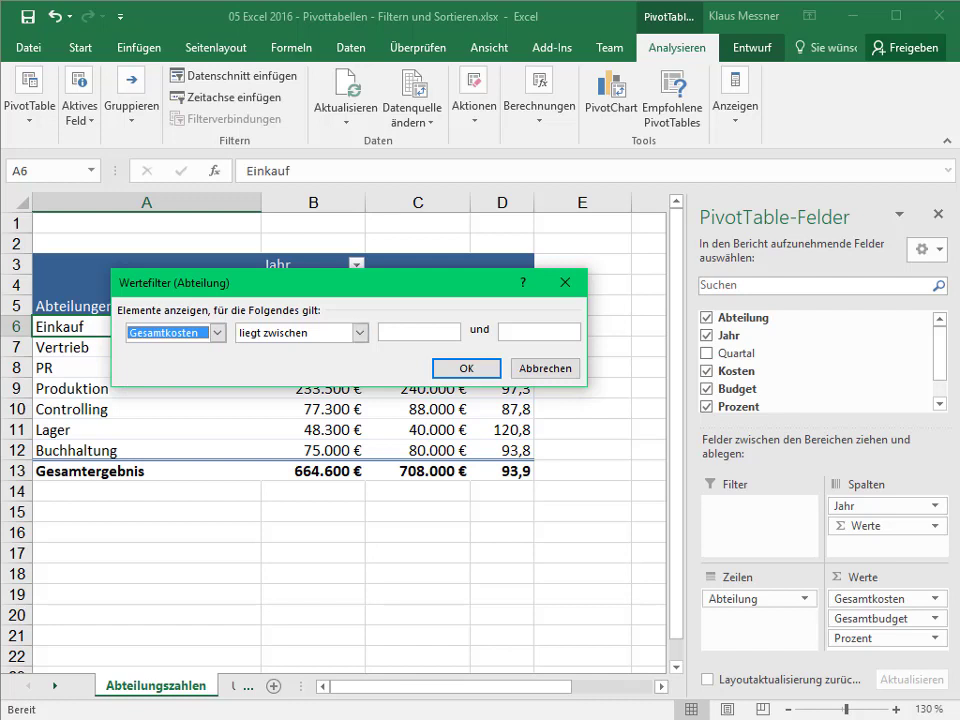
click(419, 331)
text(50)
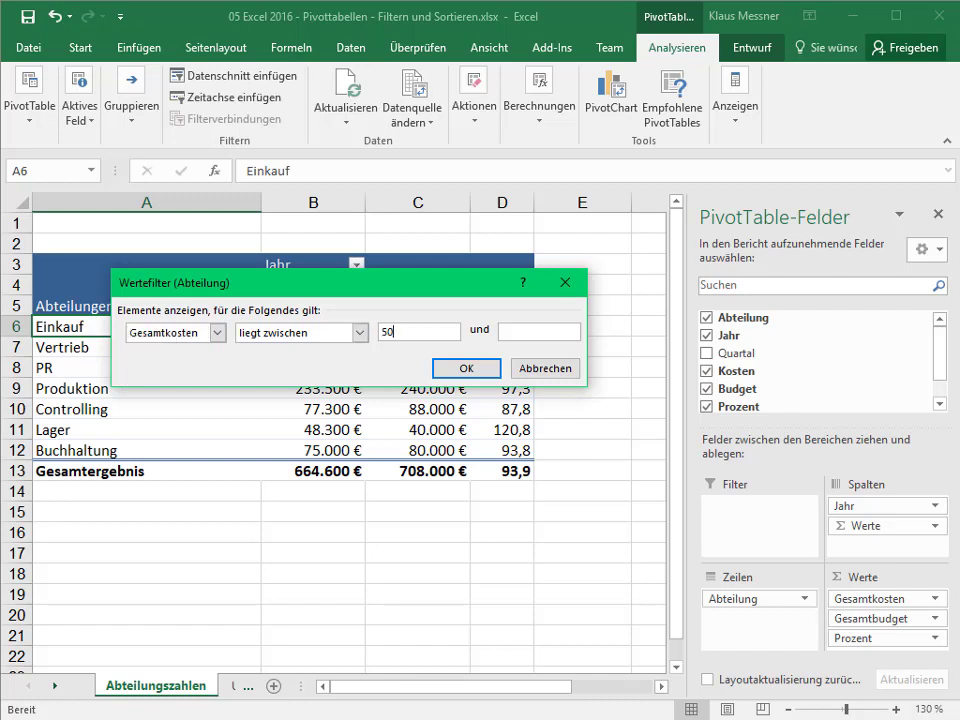
text(000)
click(539, 331)
text(100)
text(000)
key(Return)
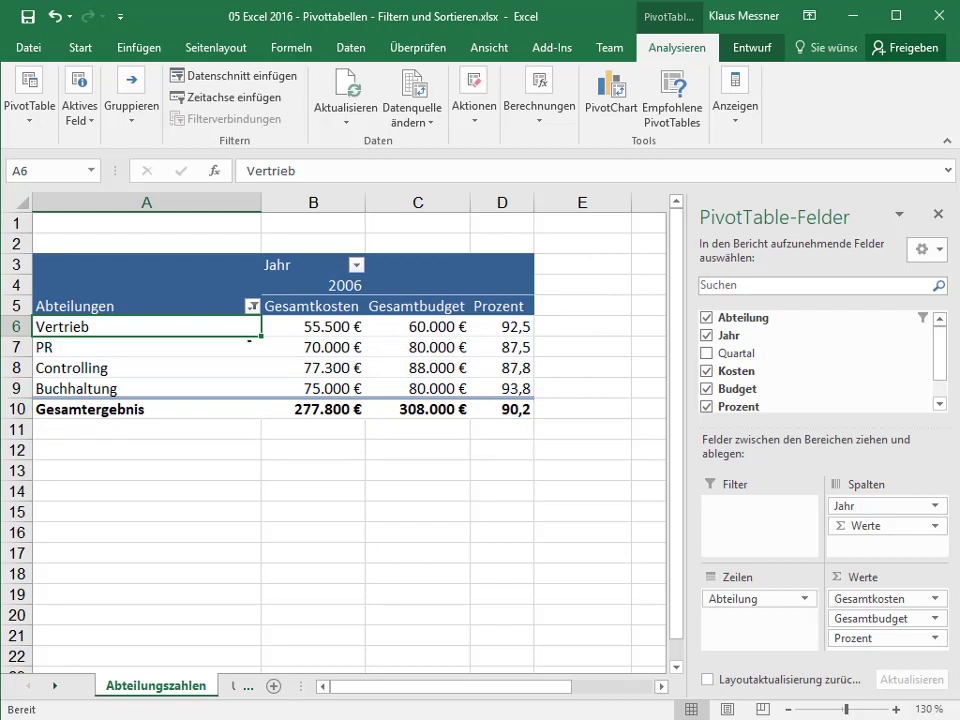
click(252, 306)
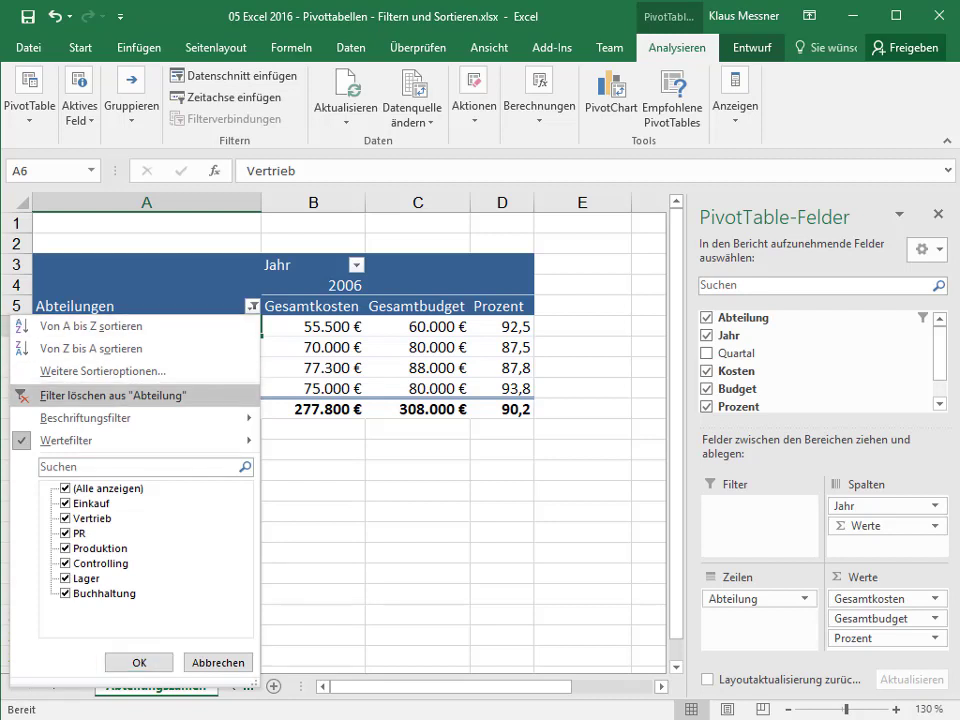
Clear the Gesamtkosten range filter, restoring all seven departments at 664.600 € against 708.000 €.
click(112, 395)
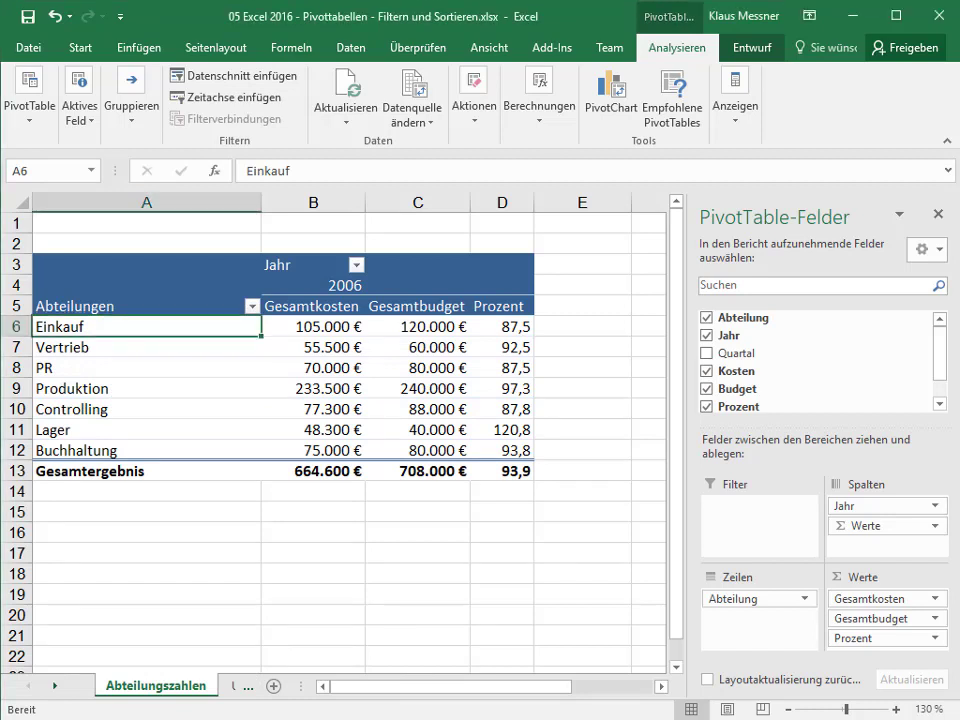
click(252, 306)
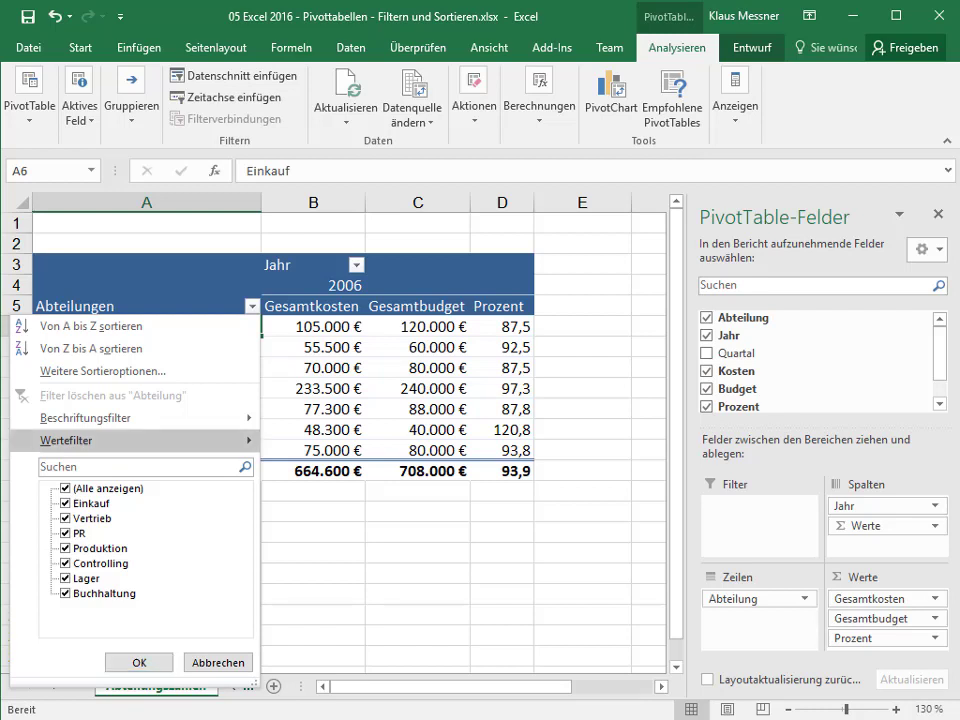
mouse_move(70, 440)
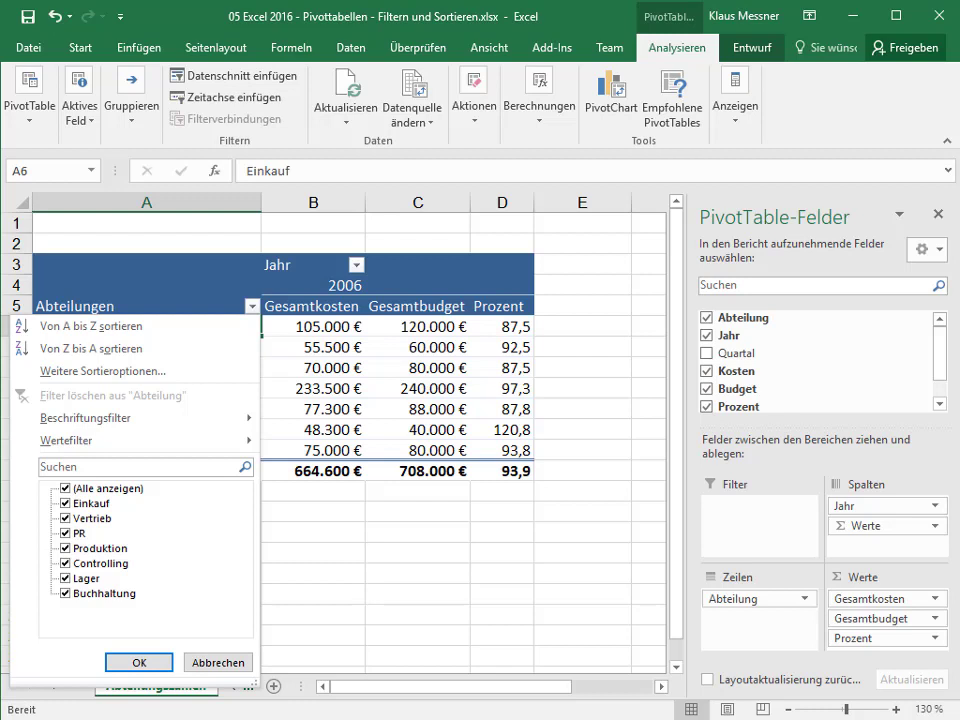
click(139, 662)
click(300, 264)
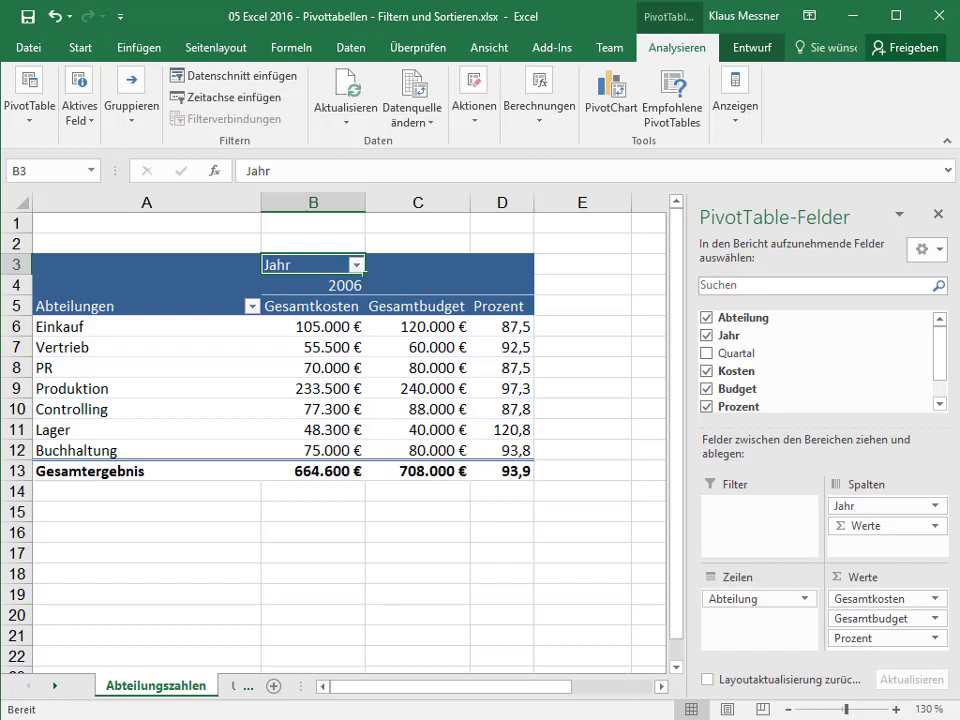
key(alt+Down)
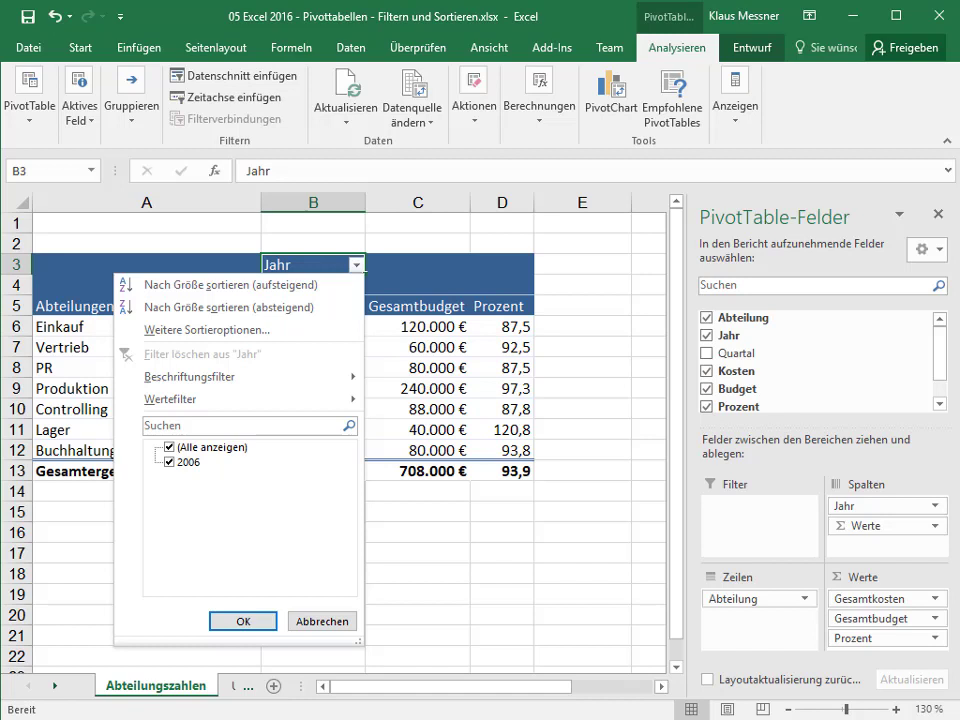
key(Down)
key(Down)
key(Down)
key(Down)
key(Right)
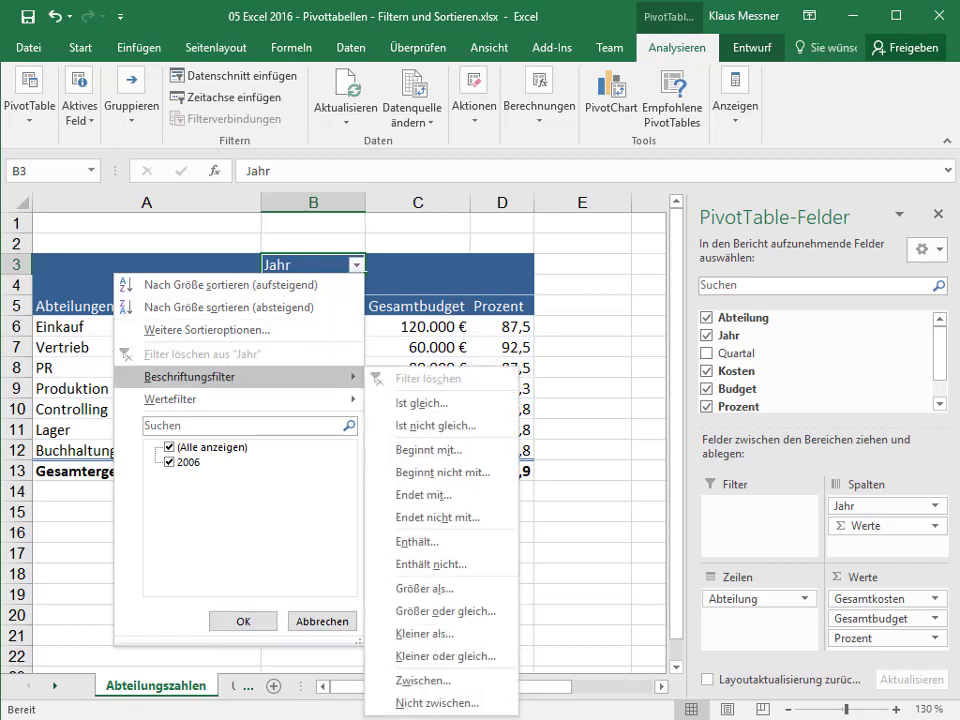
key(Down)
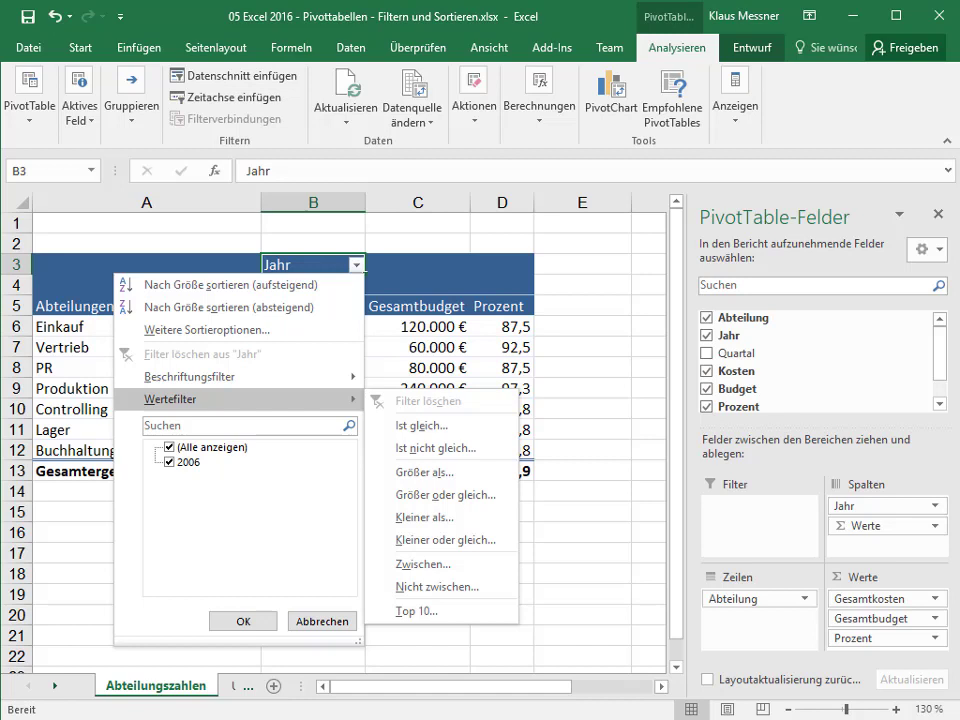
key(Escape)
key(Escape)
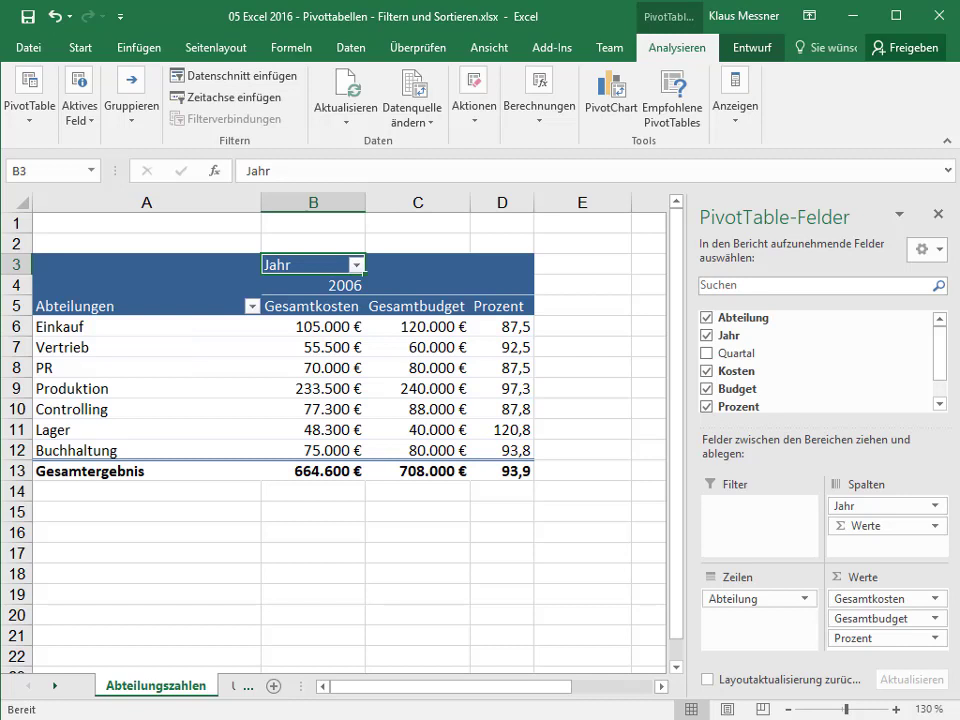
Move Controlling to the top of the department list using the Verschieben context menu.
click(112, 408)
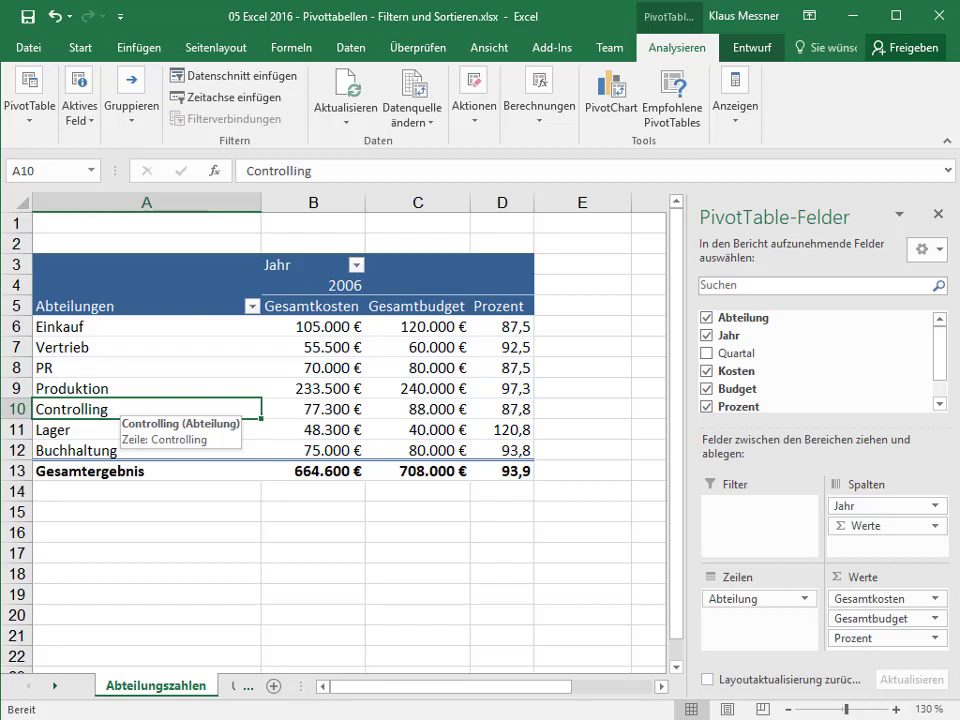
right_click(130, 410)
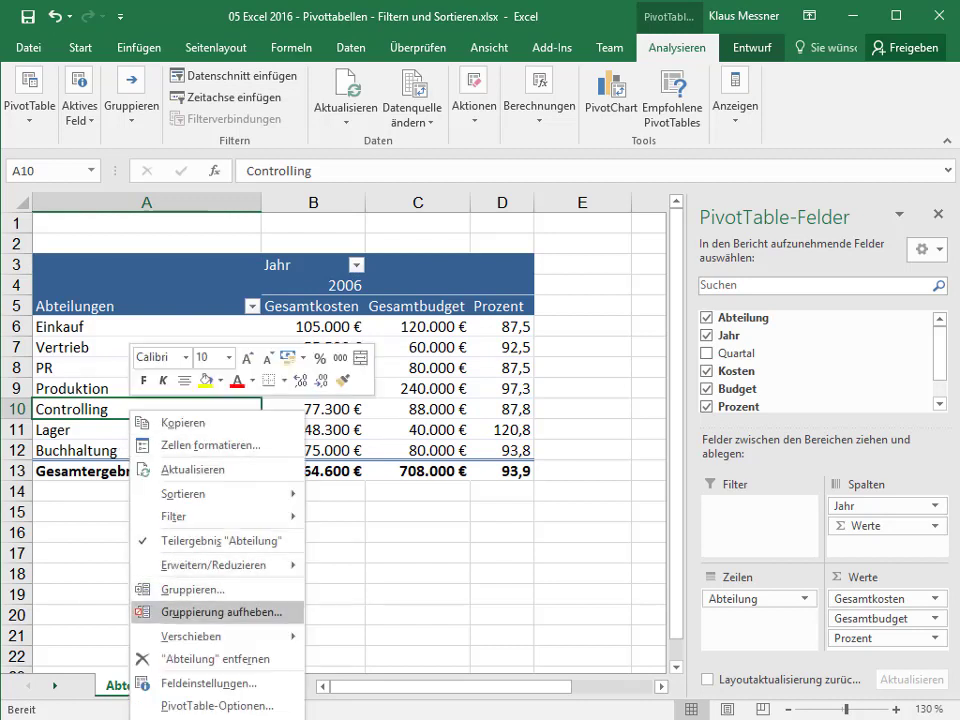
mouse_move(210, 636)
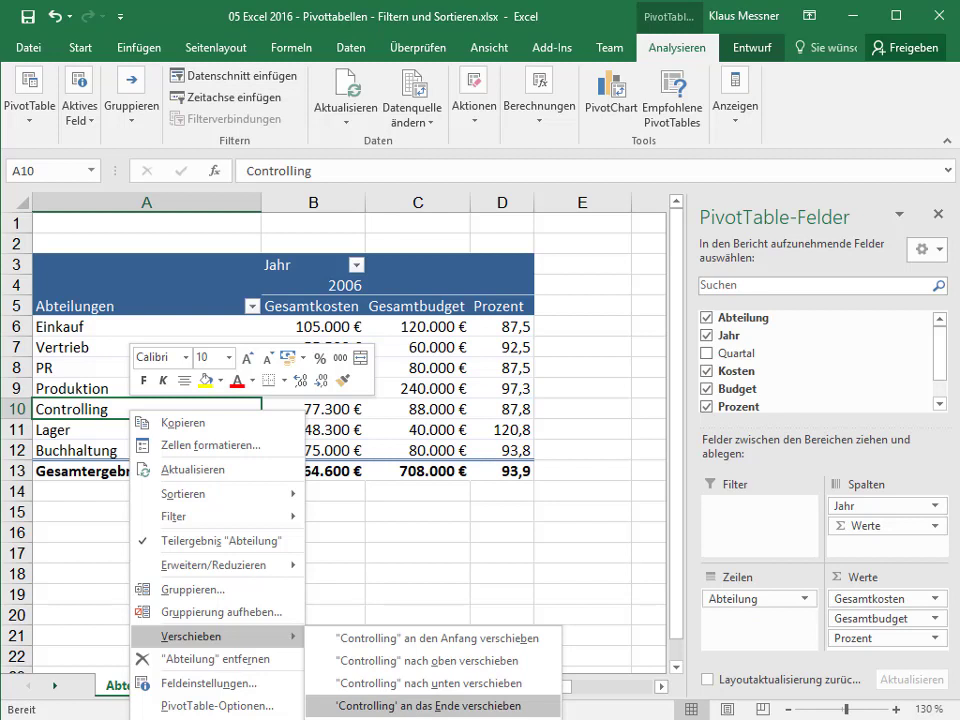
key(Down)
key(Return)
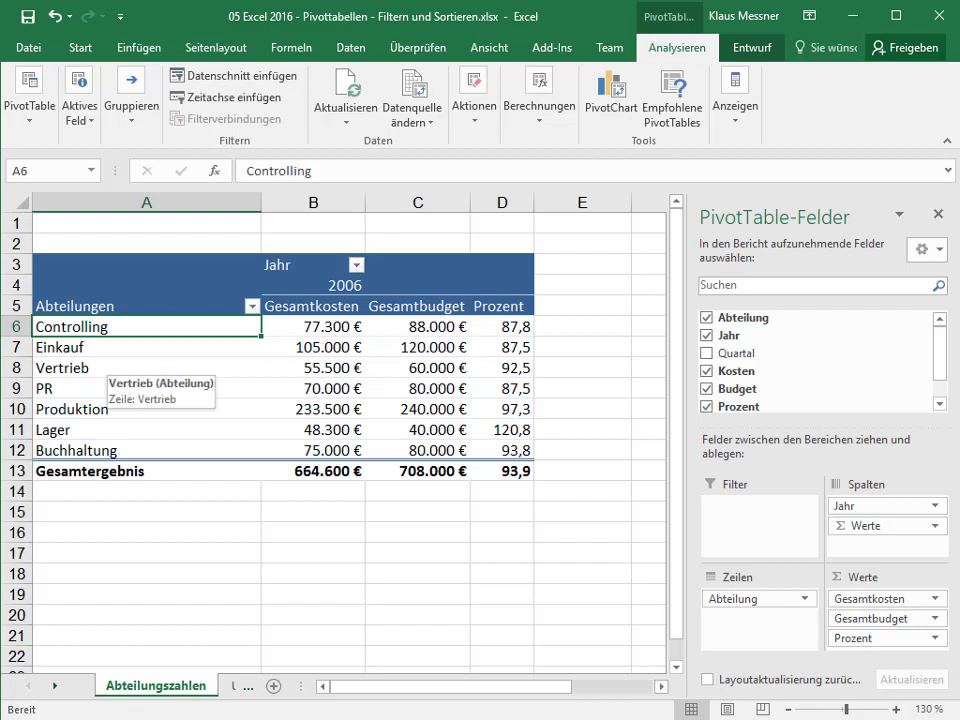
click(80, 368)
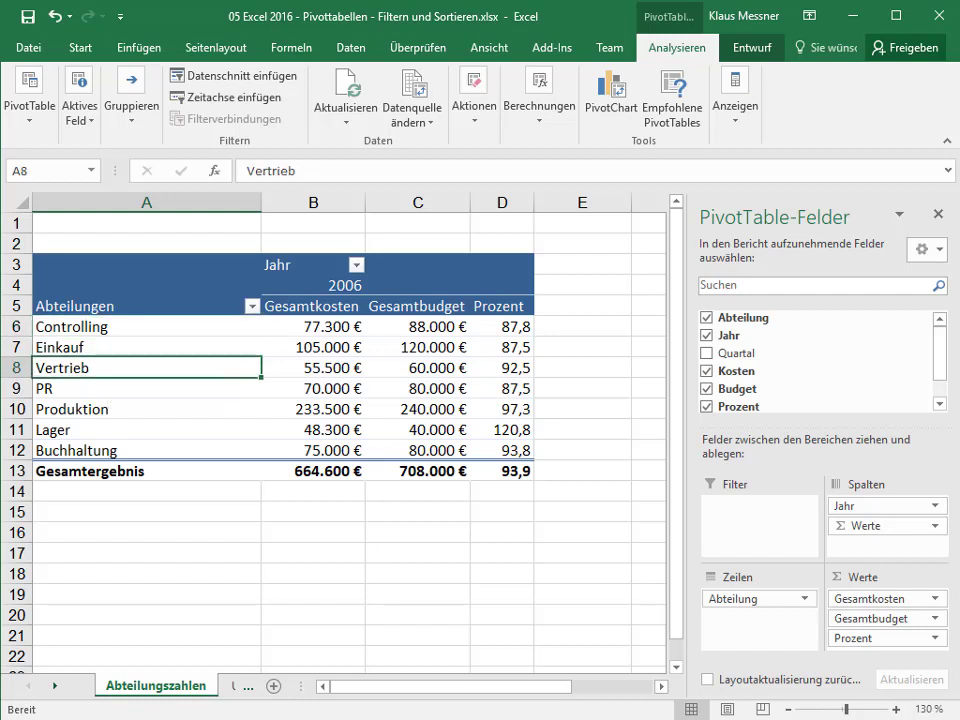
click(70, 409)
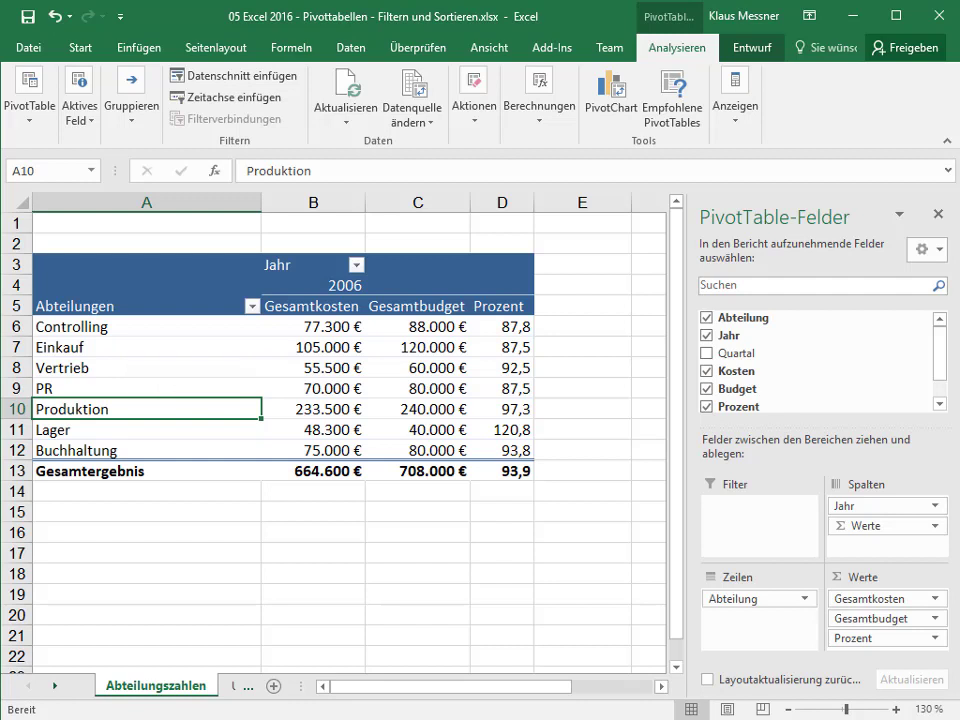
Sort Abteilungen Von A bis Z, then Von Z bis A, so Vertrieb leads and Buchhaltung is last.
key(alt+Down)
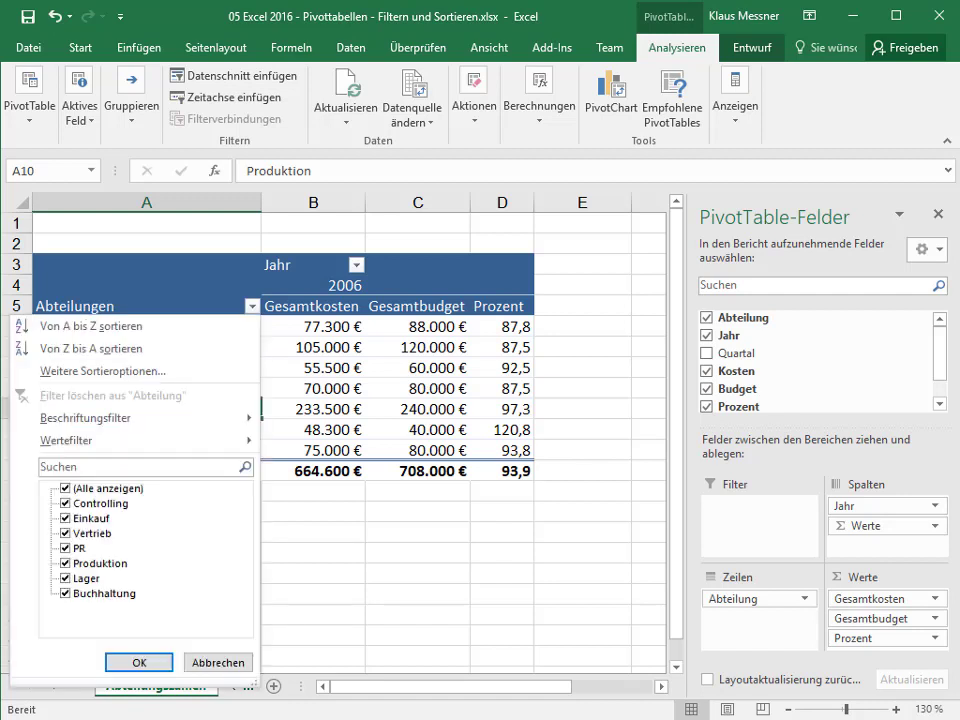
key(Down)
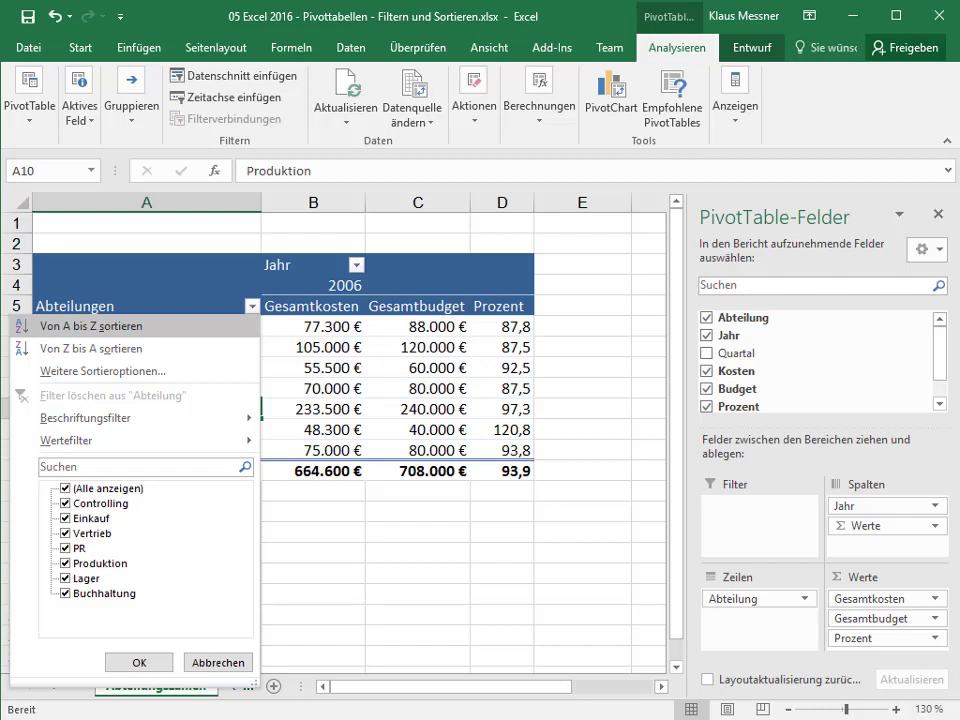
key(Return)
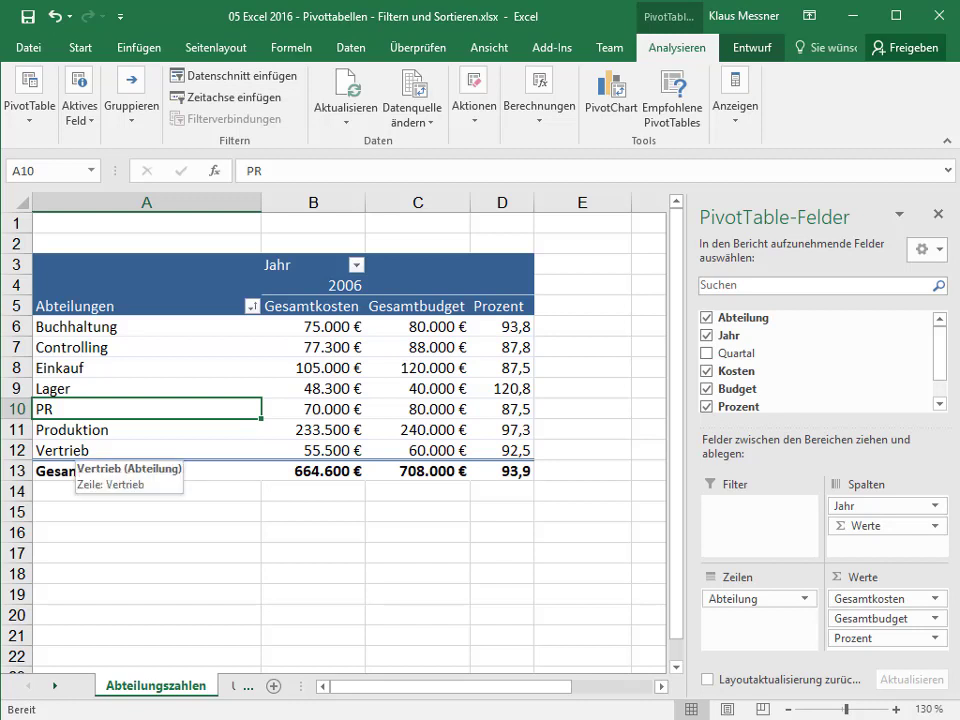
key(alt+Down)
key(Down)
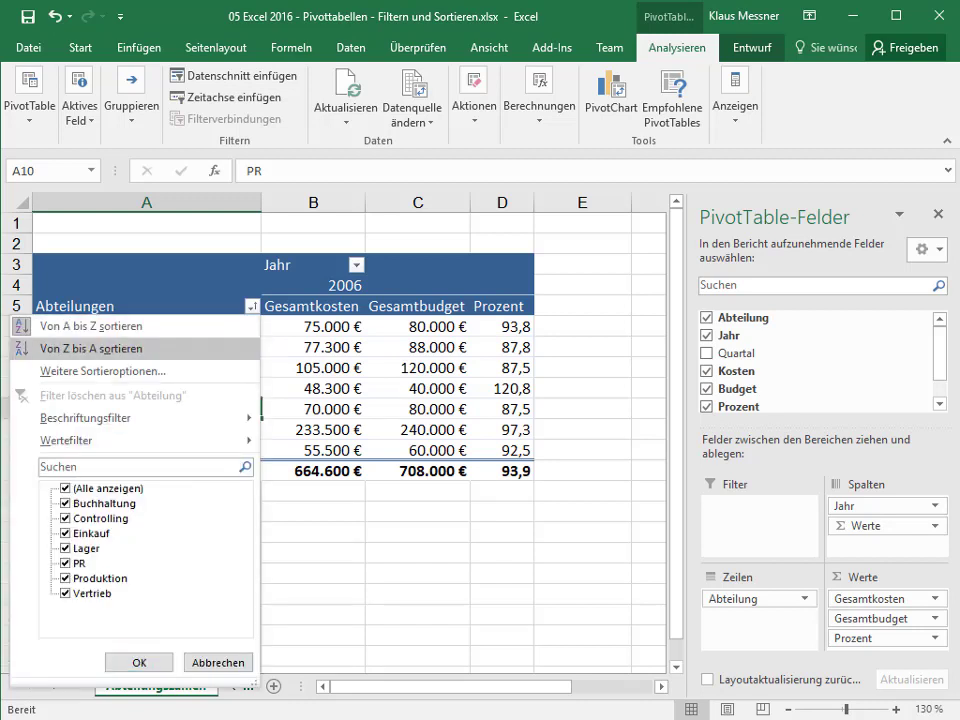
key(Return)
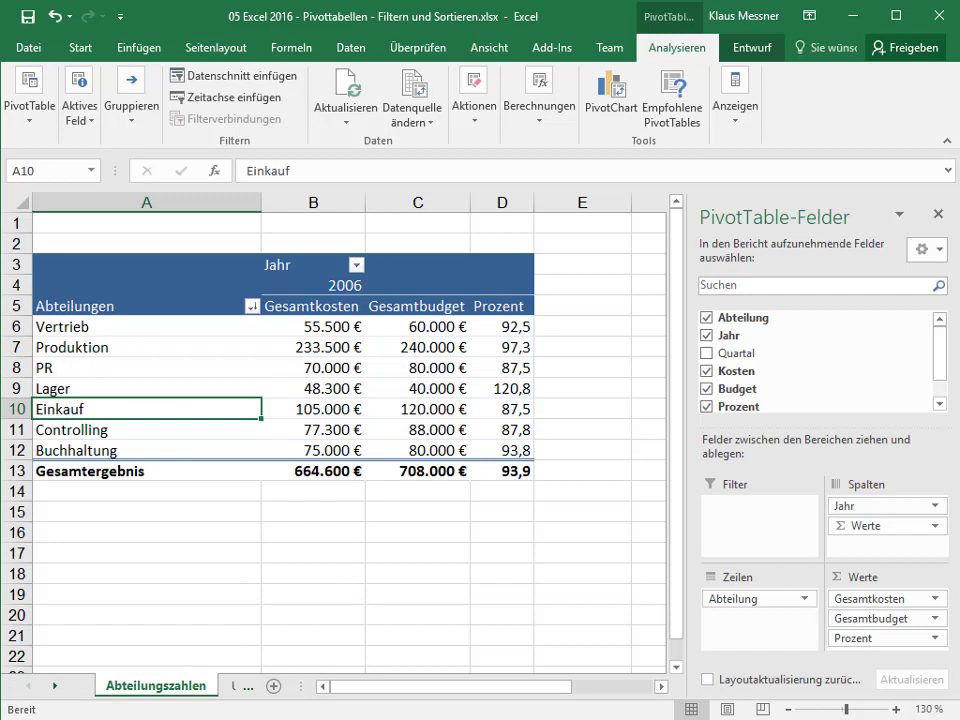
key(alt+Down)
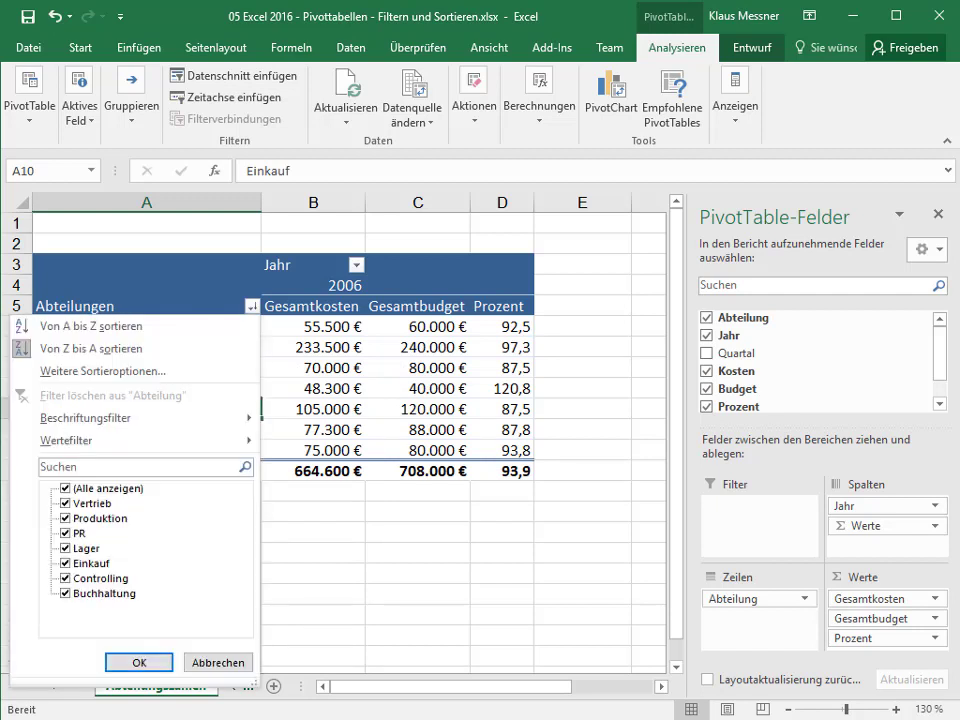
key(Down)
key(Down)
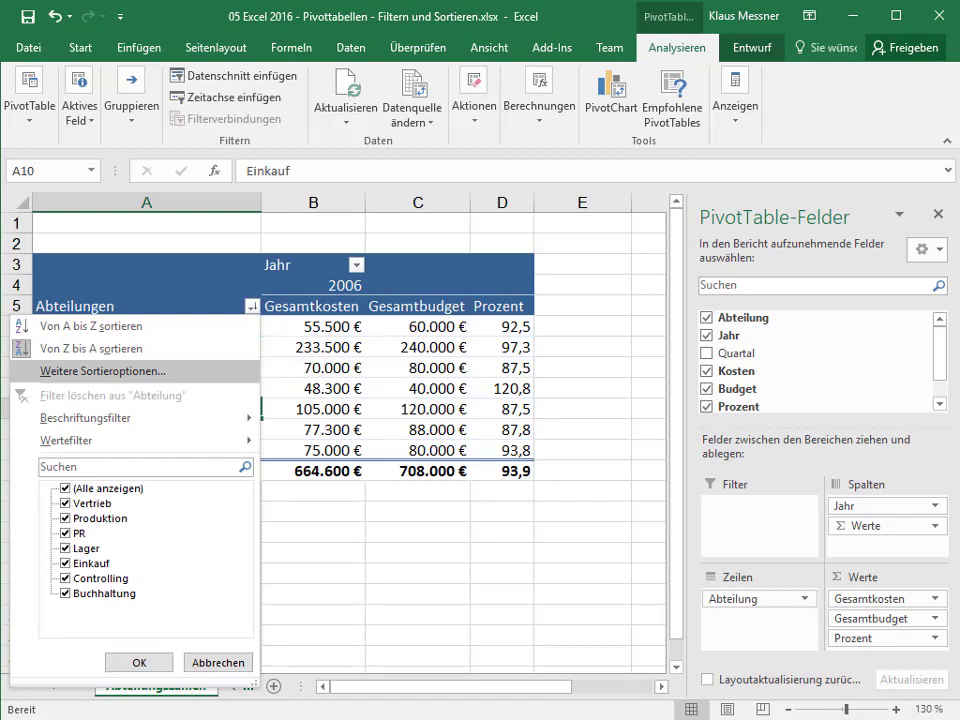
Sort departments ascending by Gesamtkosten, from Lager at 48.300 € to Produktion at 233.500 €.
key(Return)
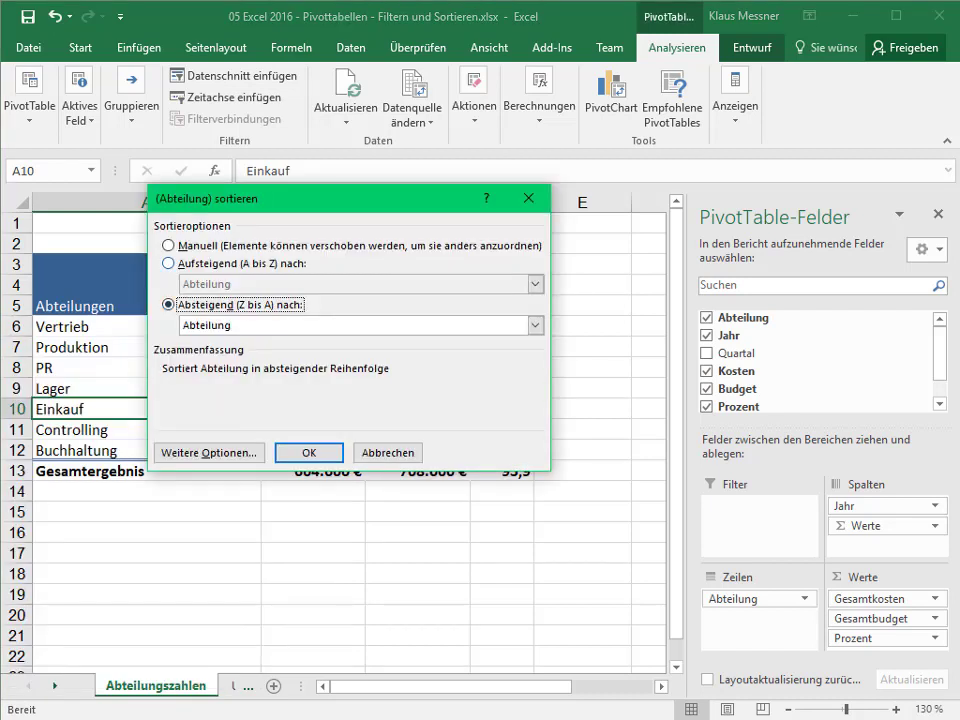
click(168, 263)
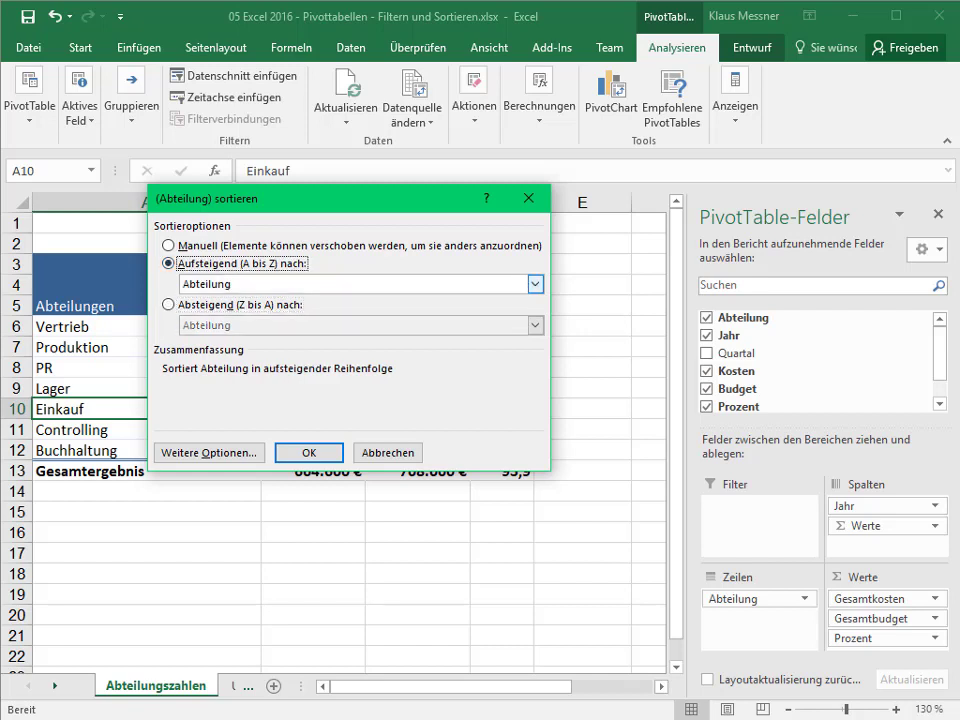
mouse_move(260, 214)
mouse_down()
mouse_move(668, 253)
mouse_move(657, 255)
mouse_up()
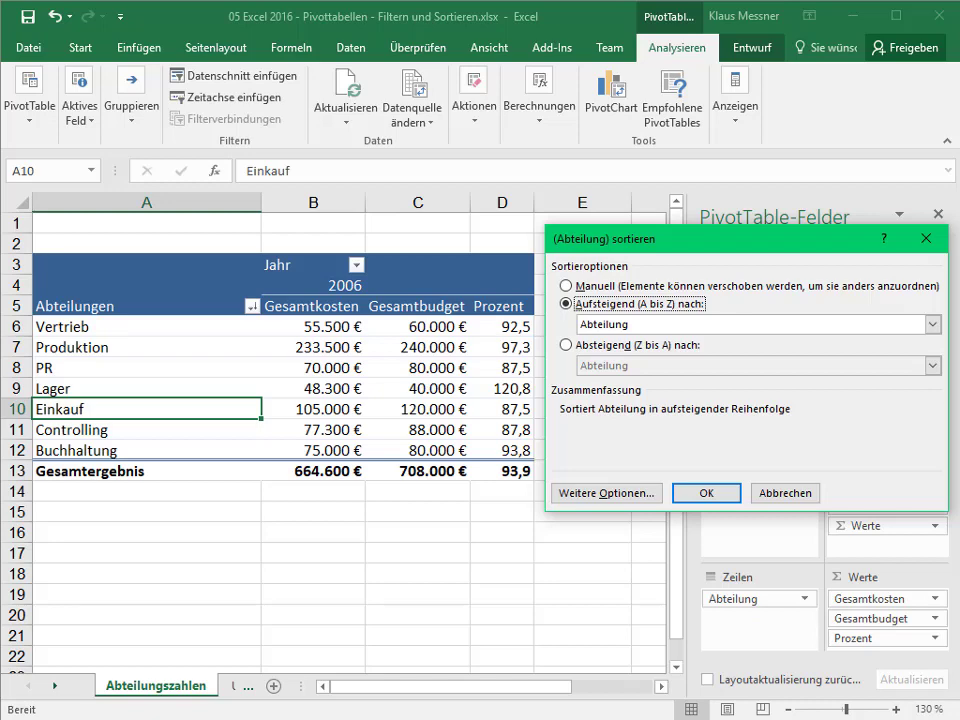
drag(676, 249, 508, 221)
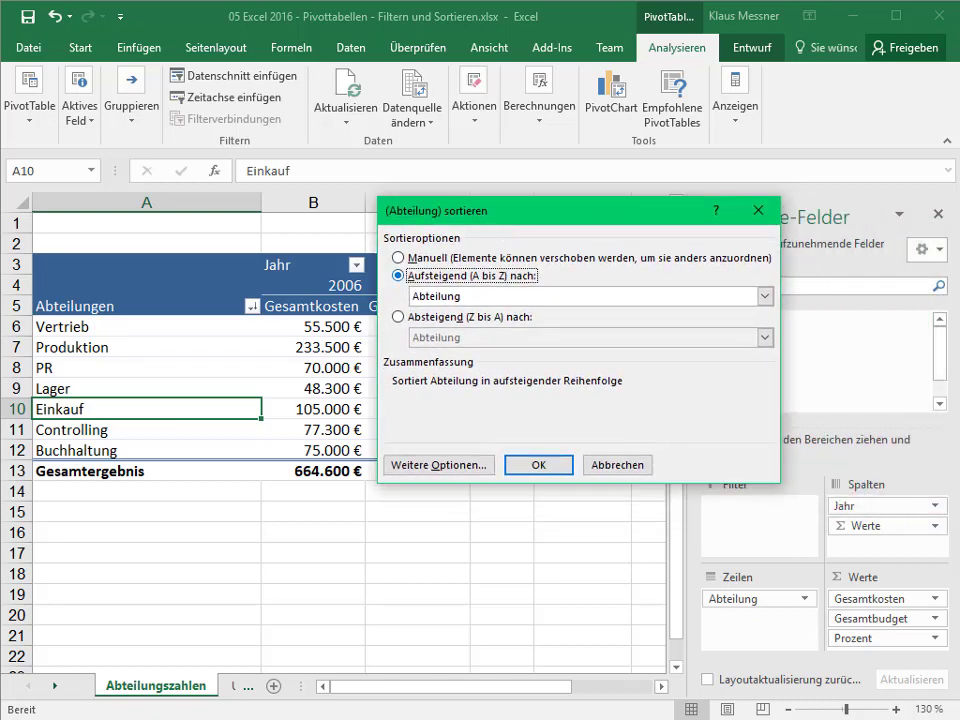
key(Tab)
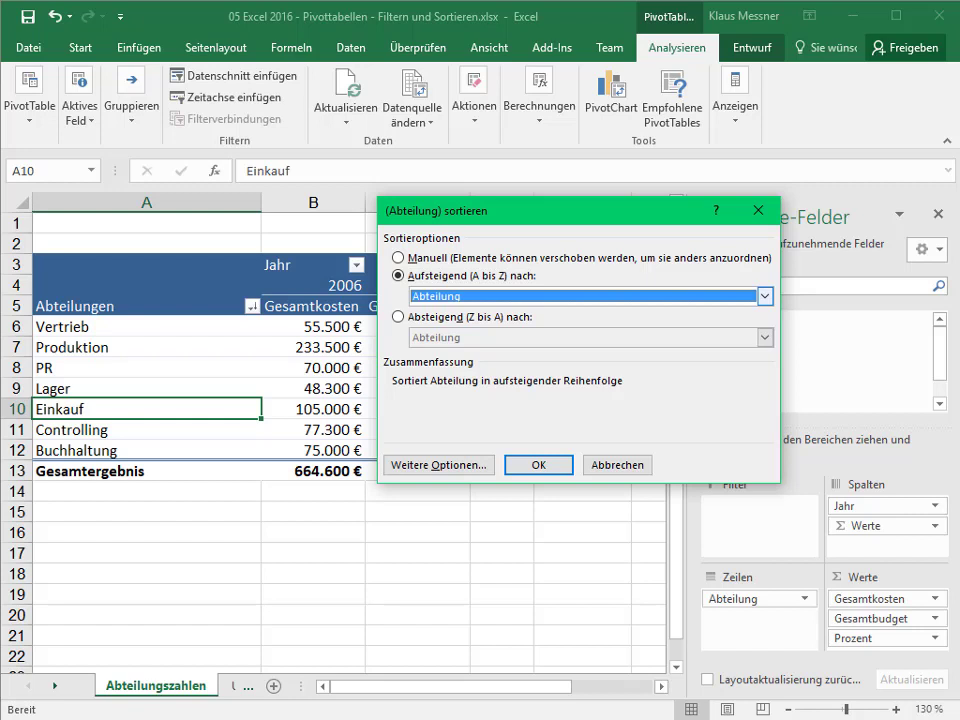
key(alt+Down)
key(Down)
key(Down)
key(Up)
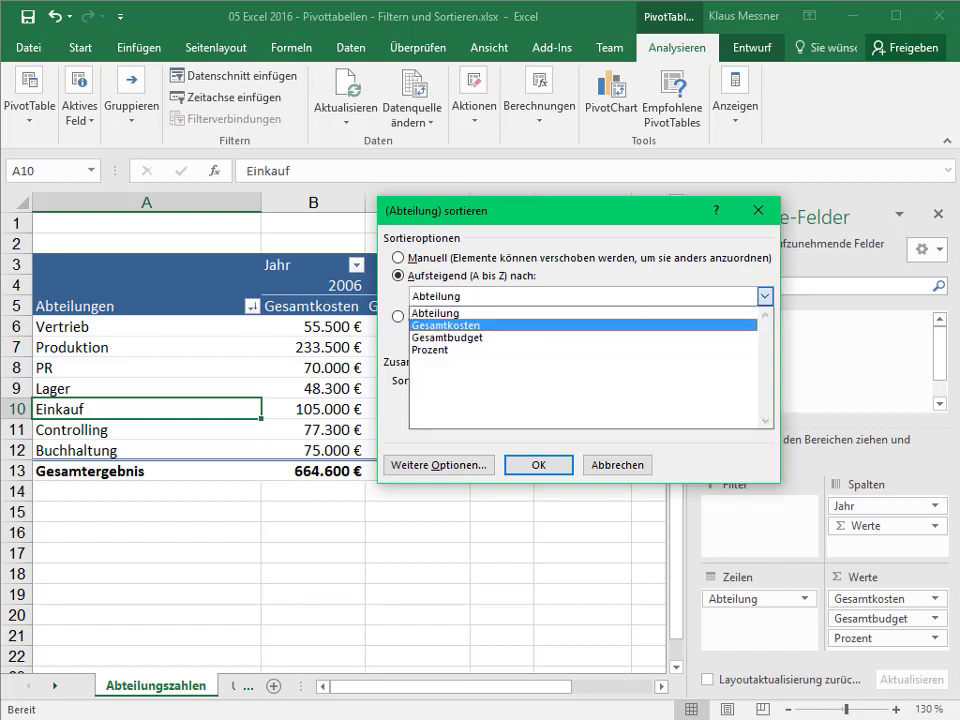
key(Return)
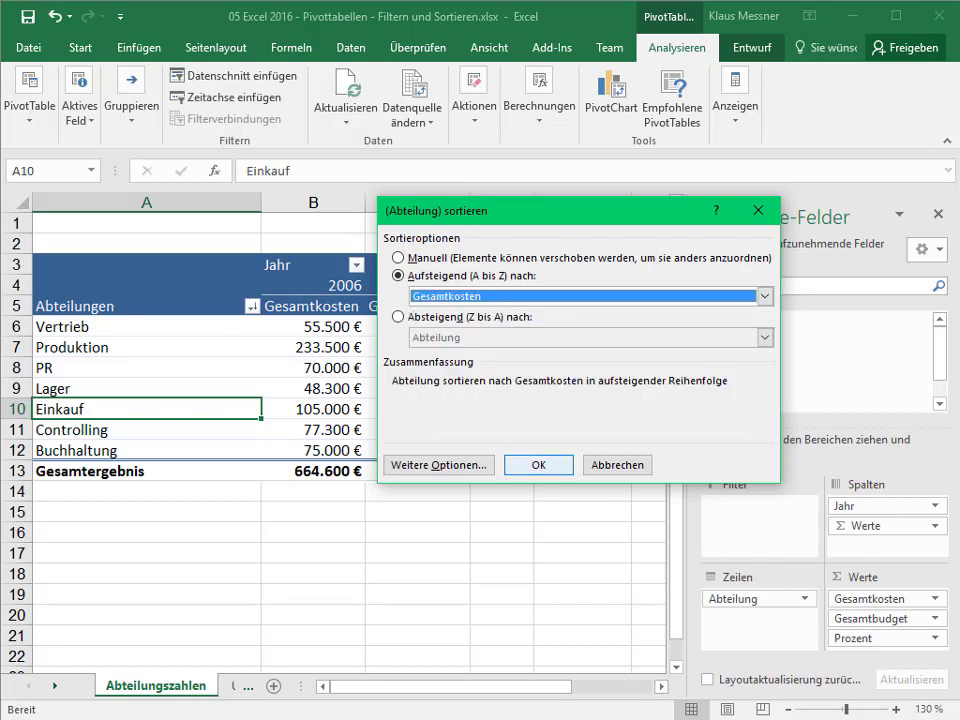
key(Return)
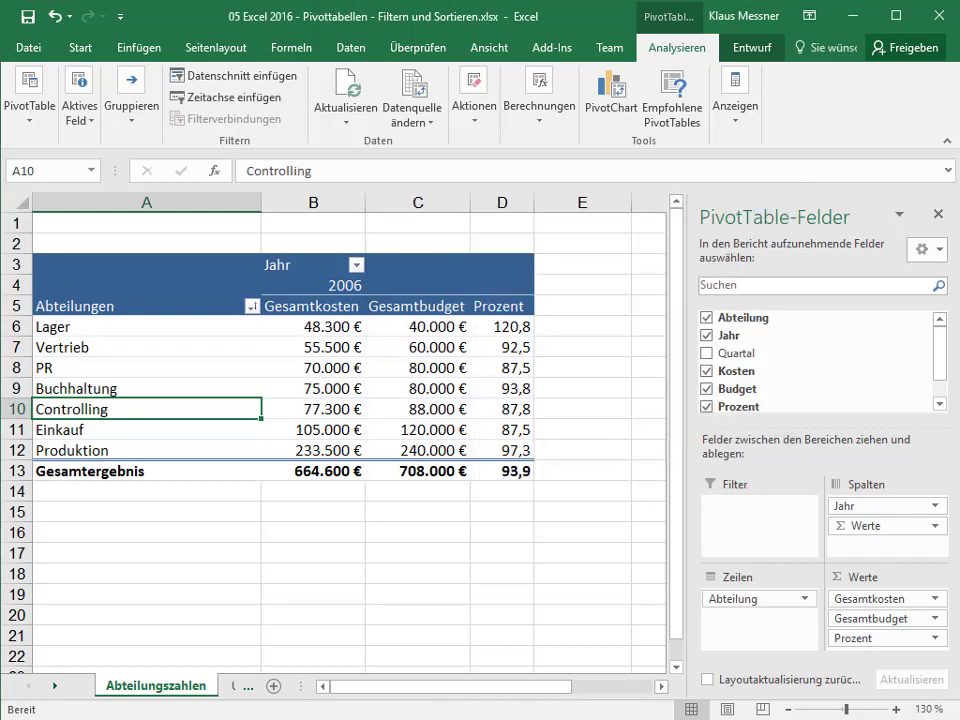
click(320, 326)
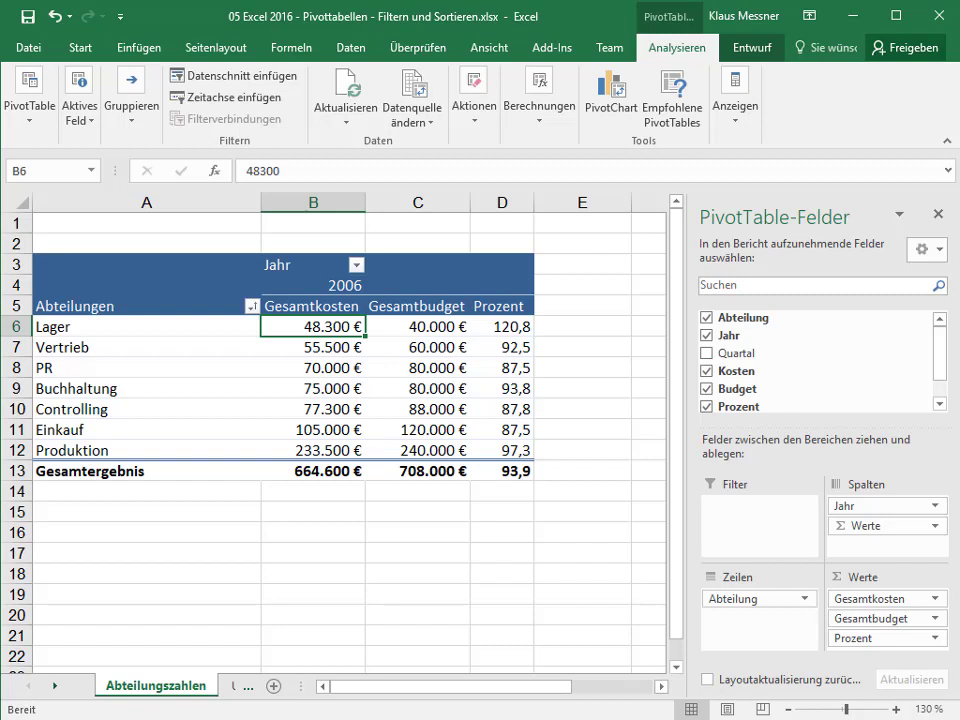
click(313, 347)
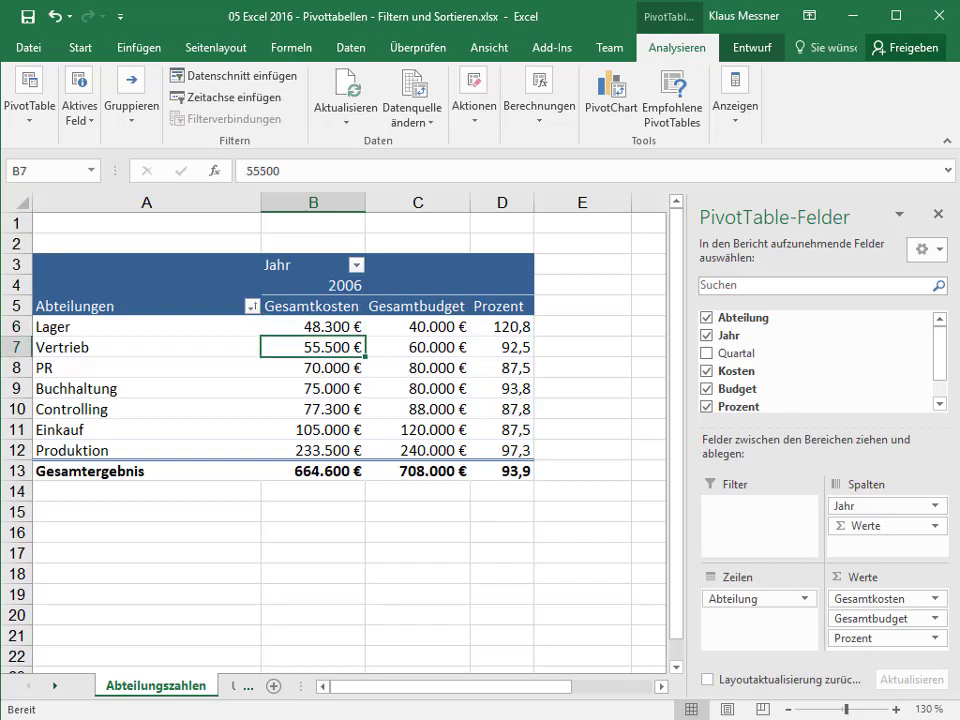
click(313, 368)
click(313, 347)
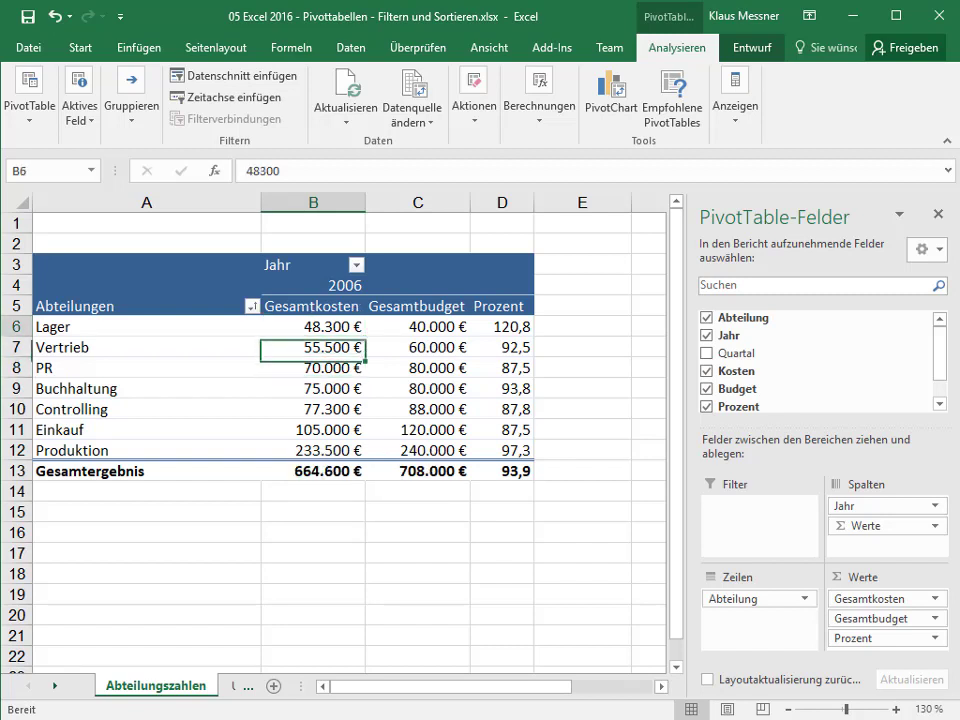
click(313, 326)
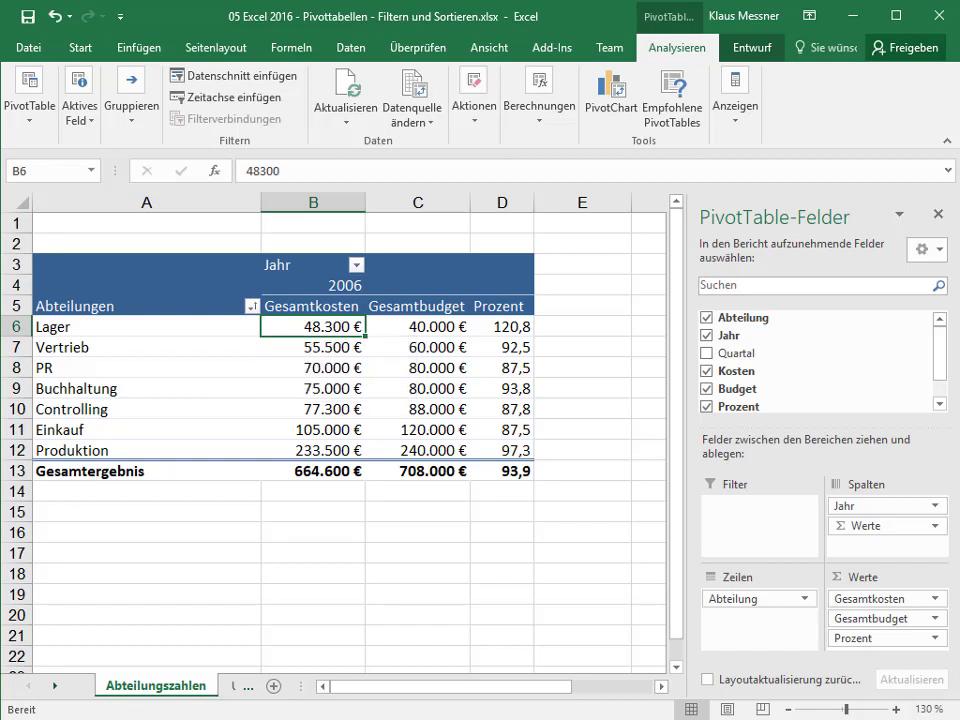
mouse_move(285, 326)
mouse_move(430, 326)
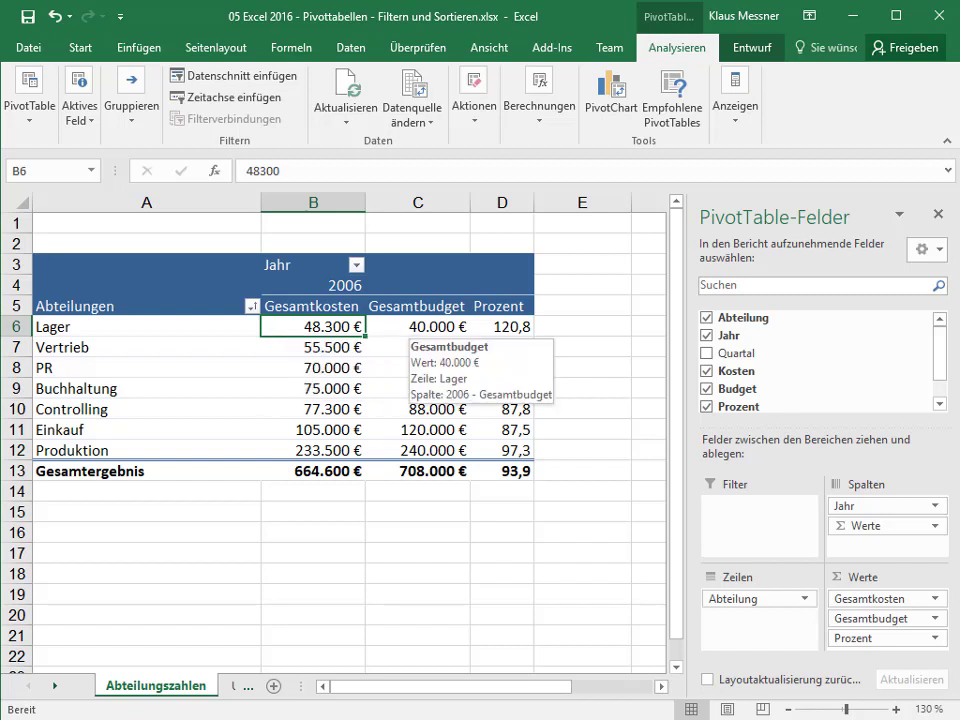
mouse_move(500, 326)
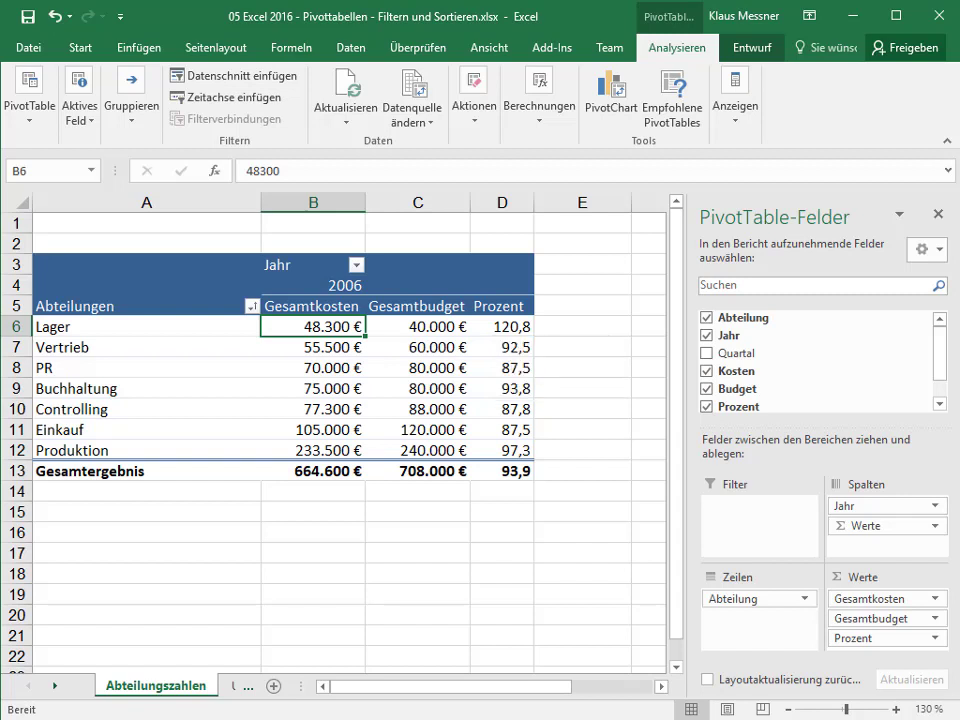
Sort departments ascending by Prozent, PR first and Lager last, then move to the Umsatzauswertung sheet.
mouse_move(290, 429)
mouse_move(145, 366)
mouse_move(115, 328)
mouse_move(500, 368)
mouse_move(65, 427)
click(251, 306)
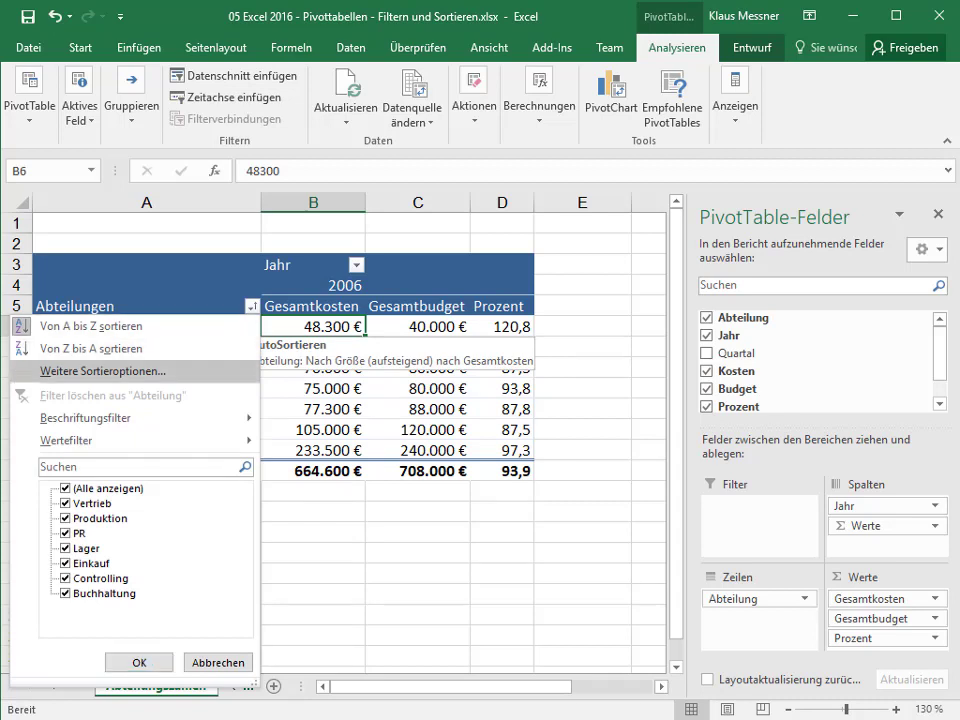
click(103, 371)
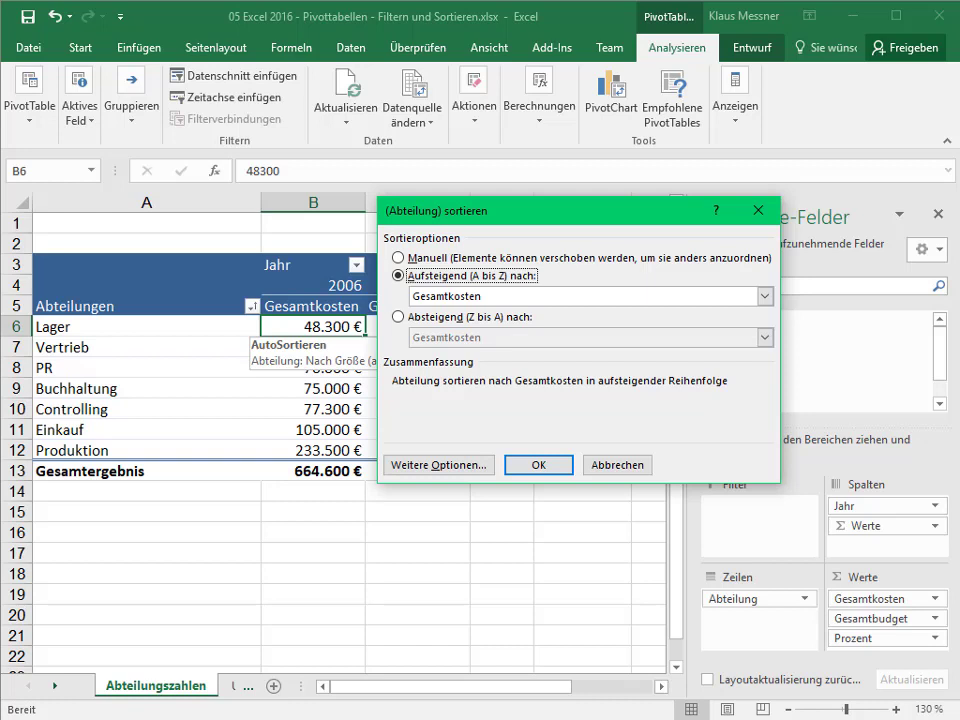
click(765, 296)
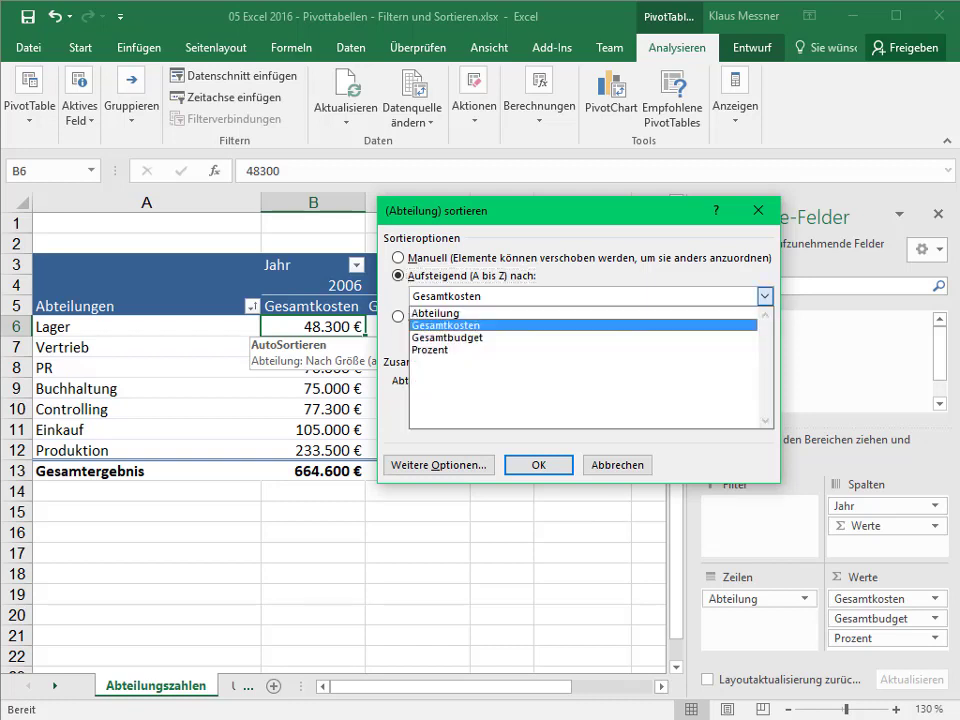
click(430, 349)
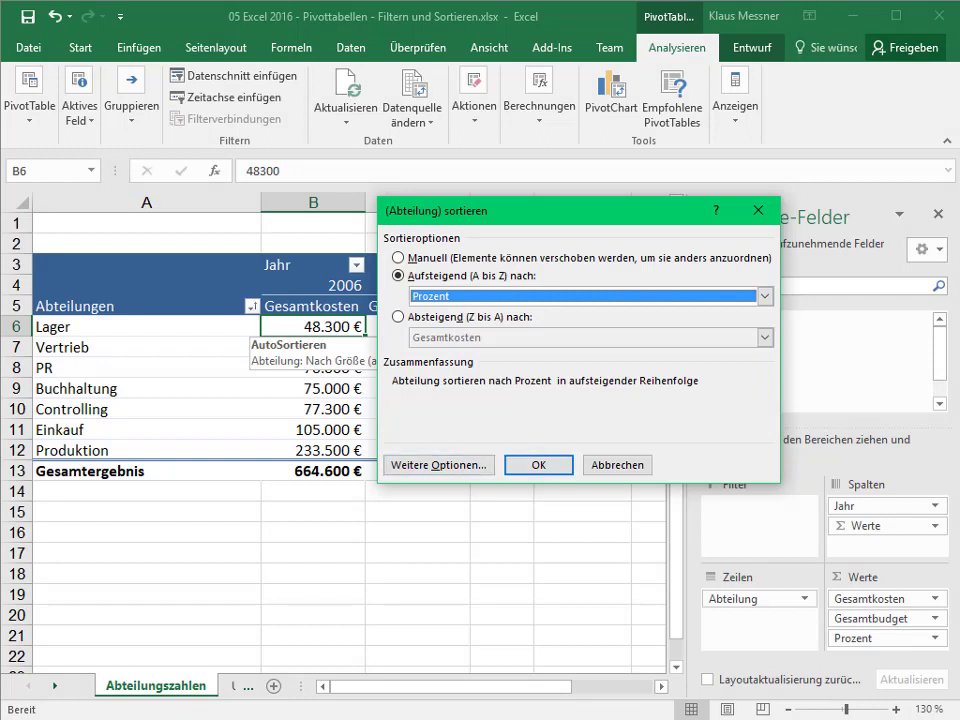
key(Return)
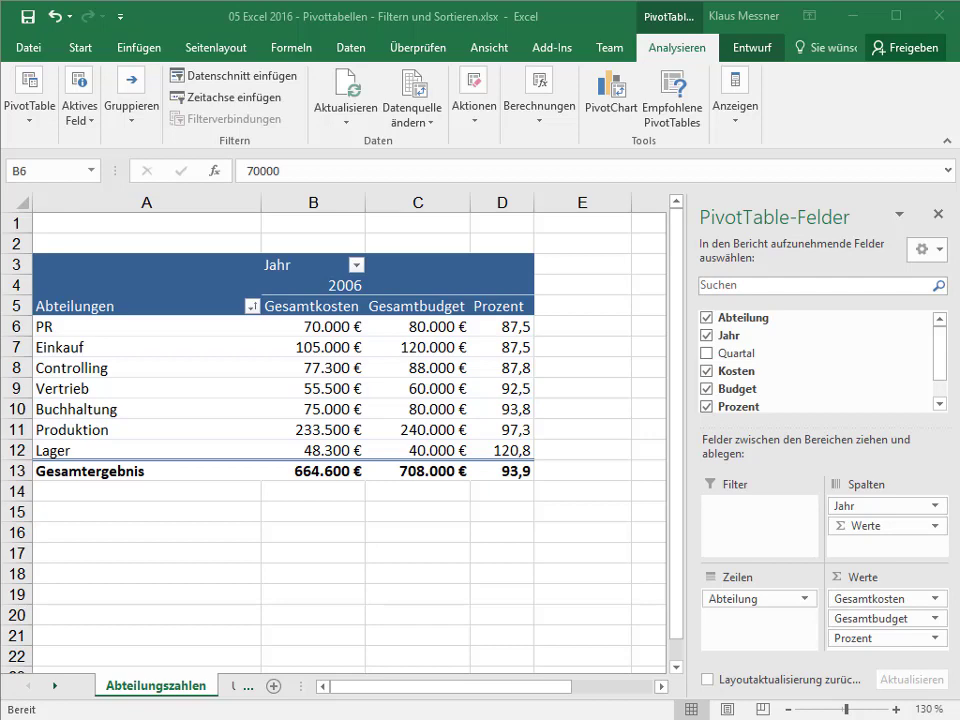
key(ctrl+Page_Down)
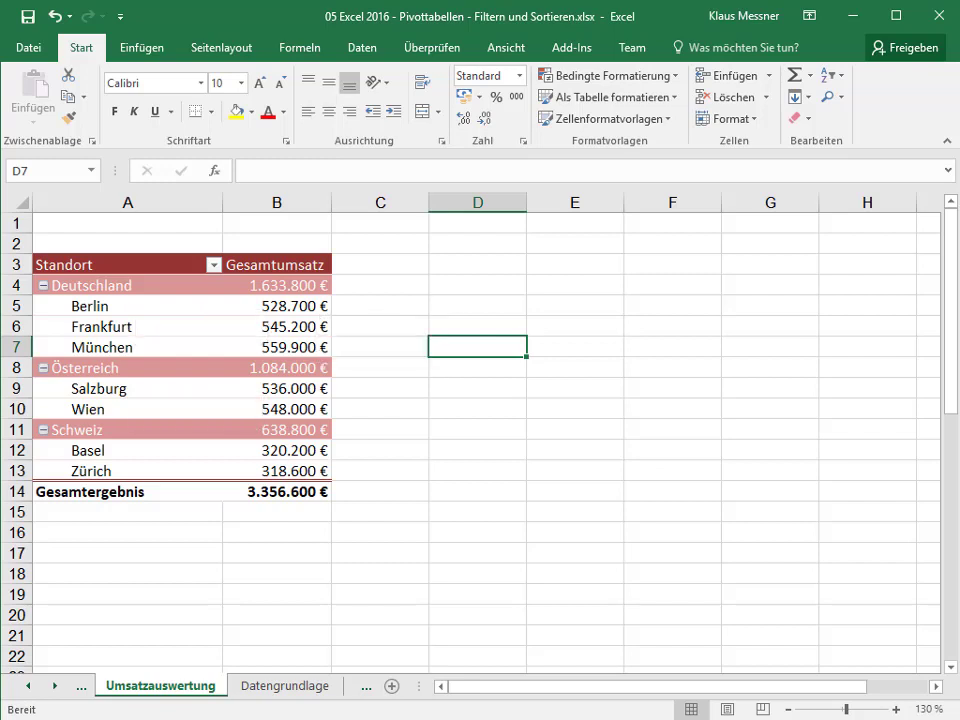
Select cell A3 in the Umsatzauswertung PivotTable to display its PivotTable-Felder pane.
mouse_move(290, 348)
click(70, 264)
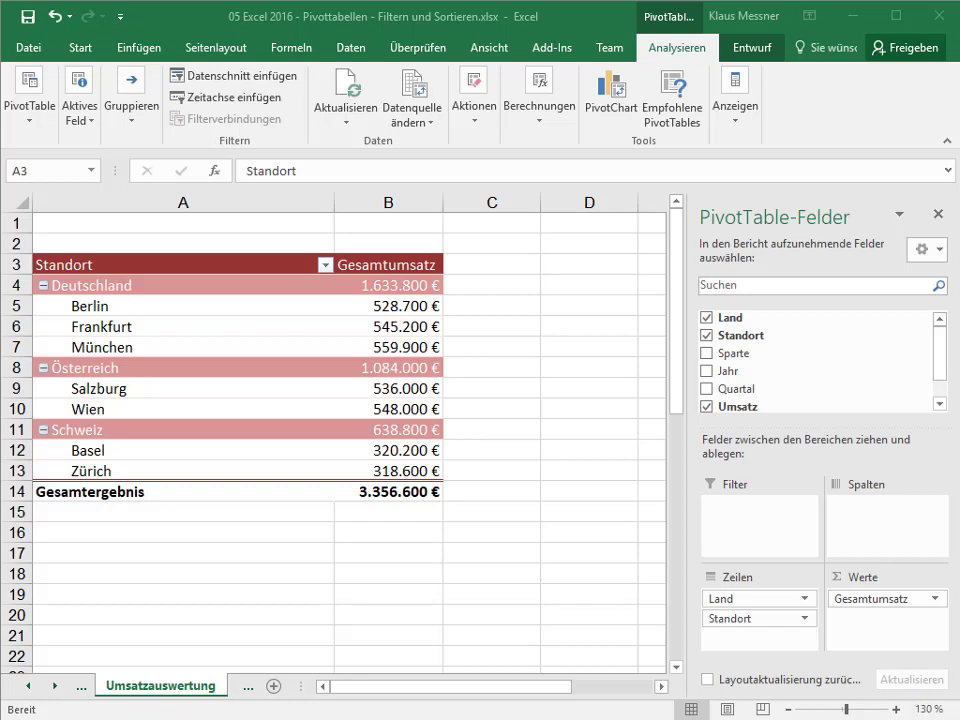
Sort the Land field Von Z bis A: Schweiz, Österreich, then Deutschland.
key(alt+Down)
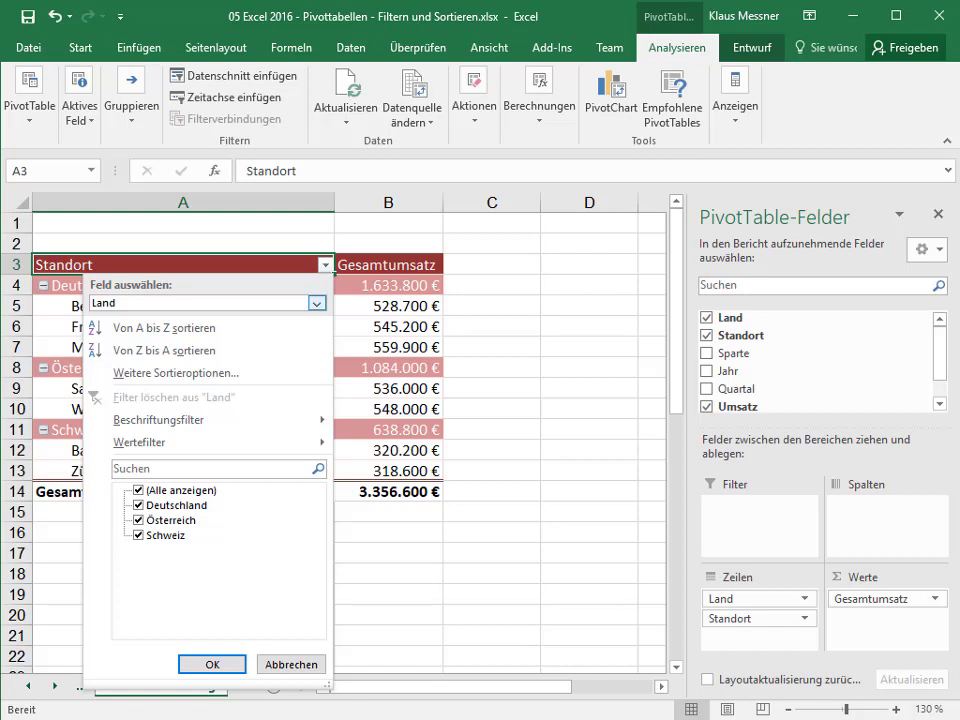
key(alt+Down)
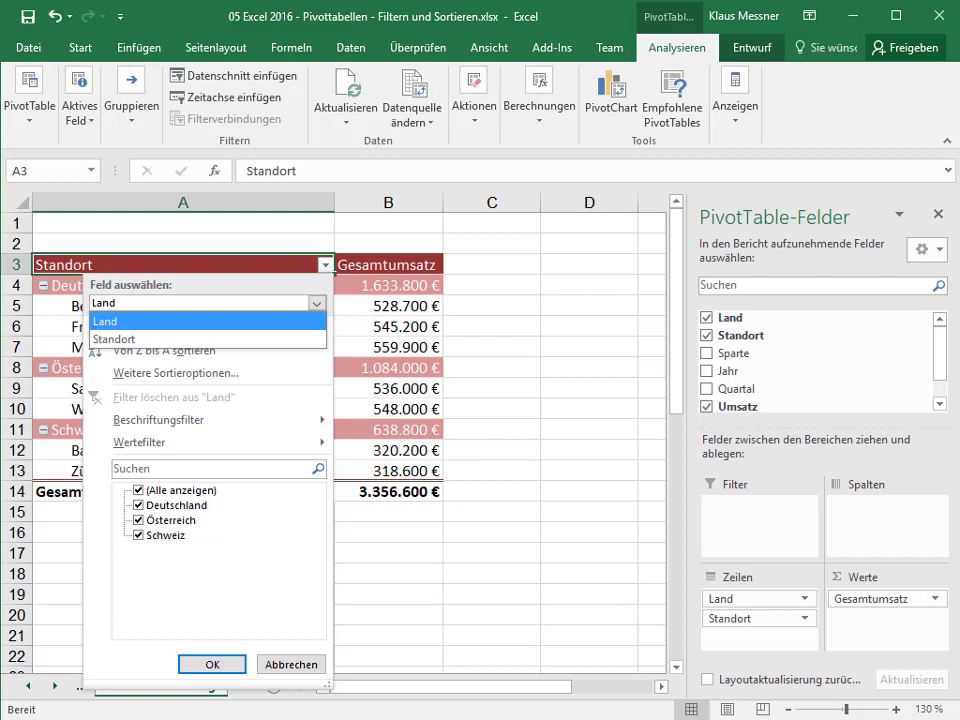
key(Return)
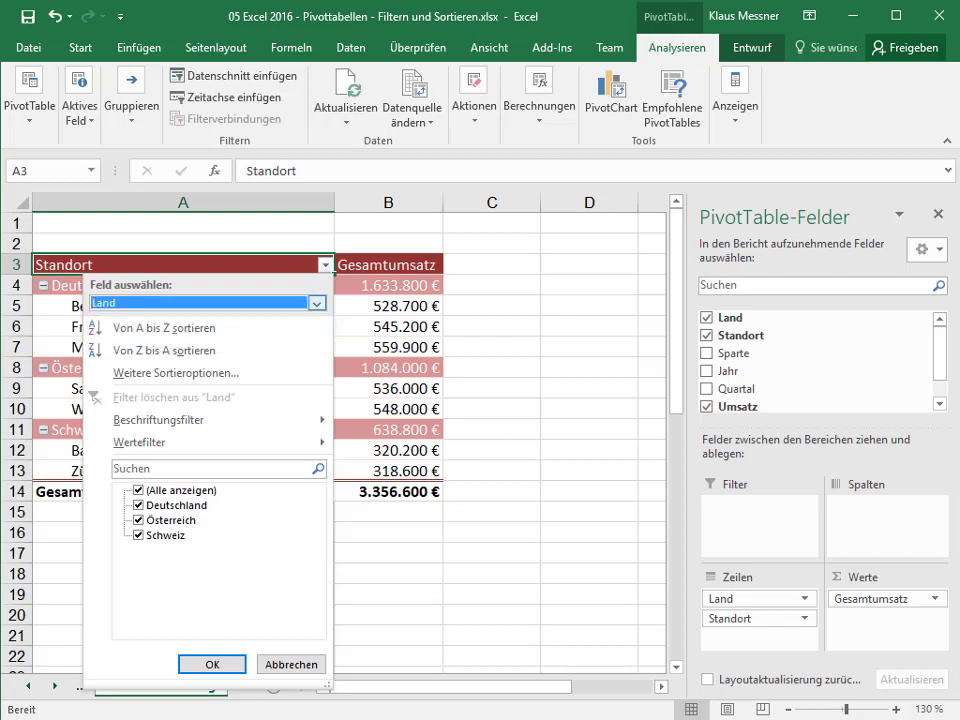
key(w)
key(Up)
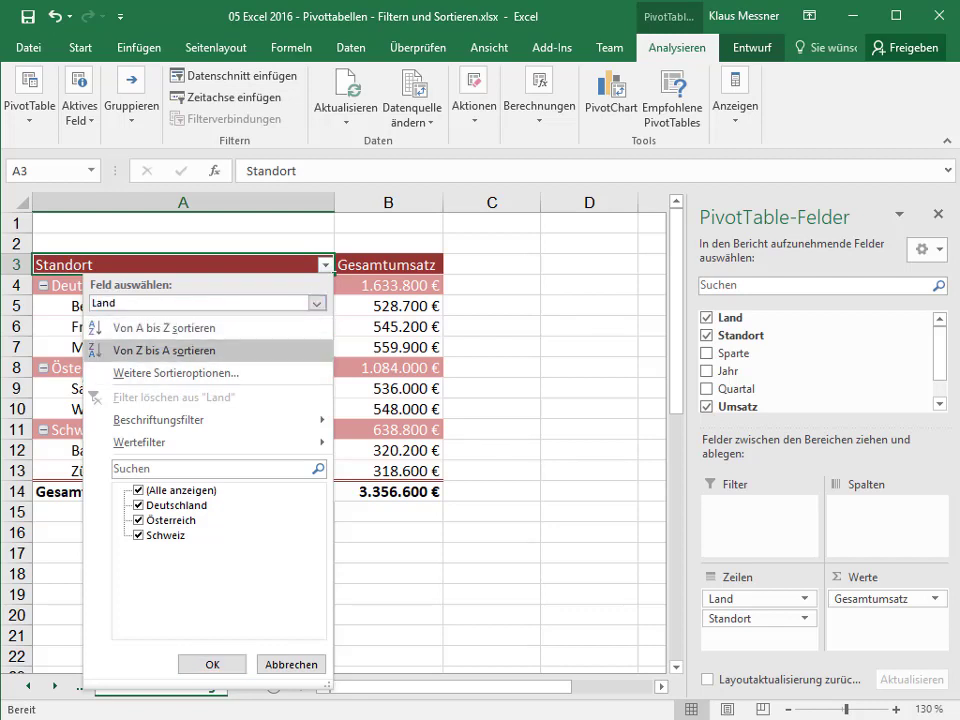
key(Return)
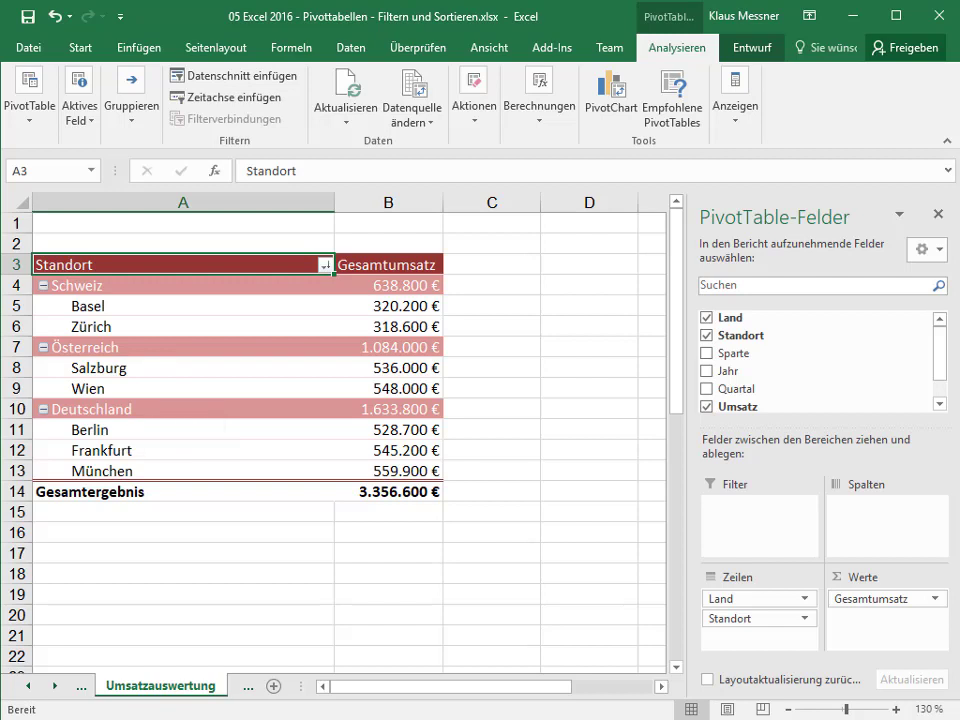
Sort the Standort field Von A bis Z within each country.
click(325, 264)
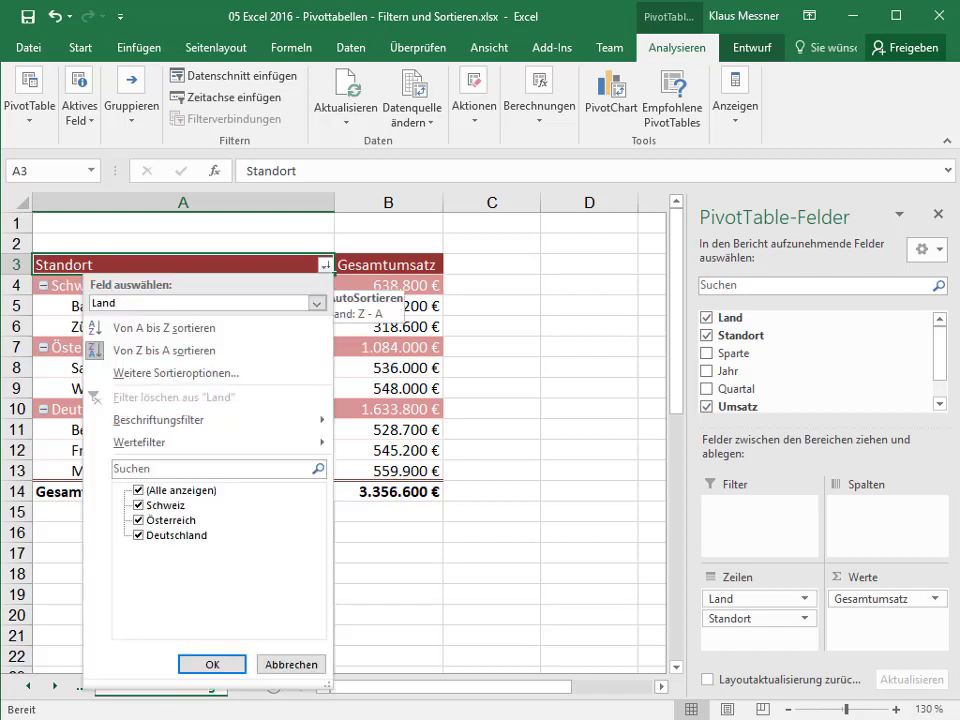
click(316, 303)
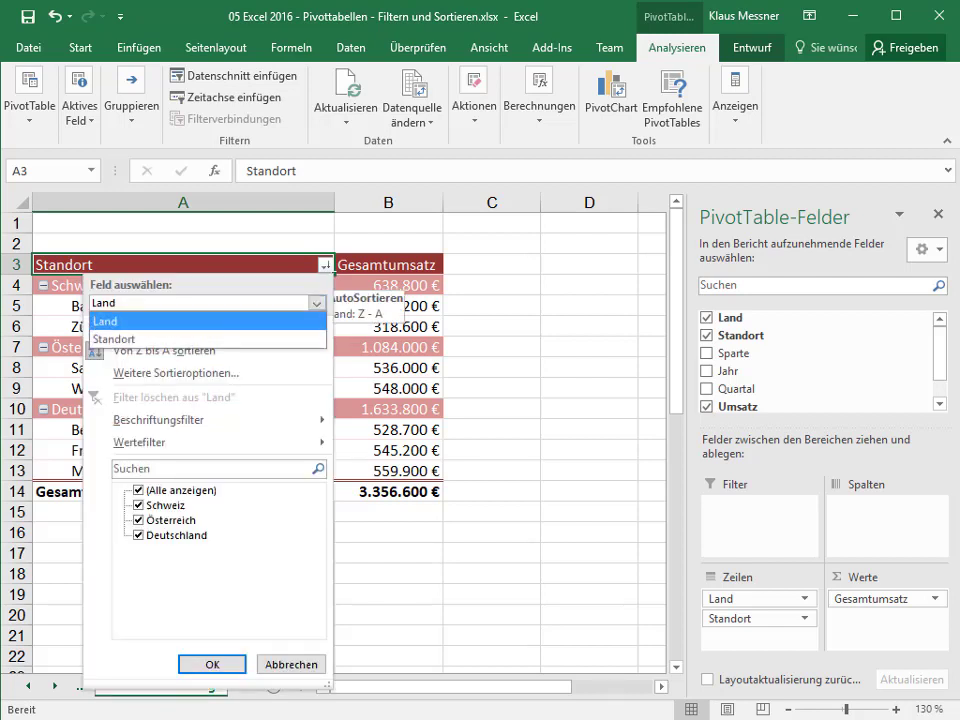
click(120, 339)
mouse_move(160, 419)
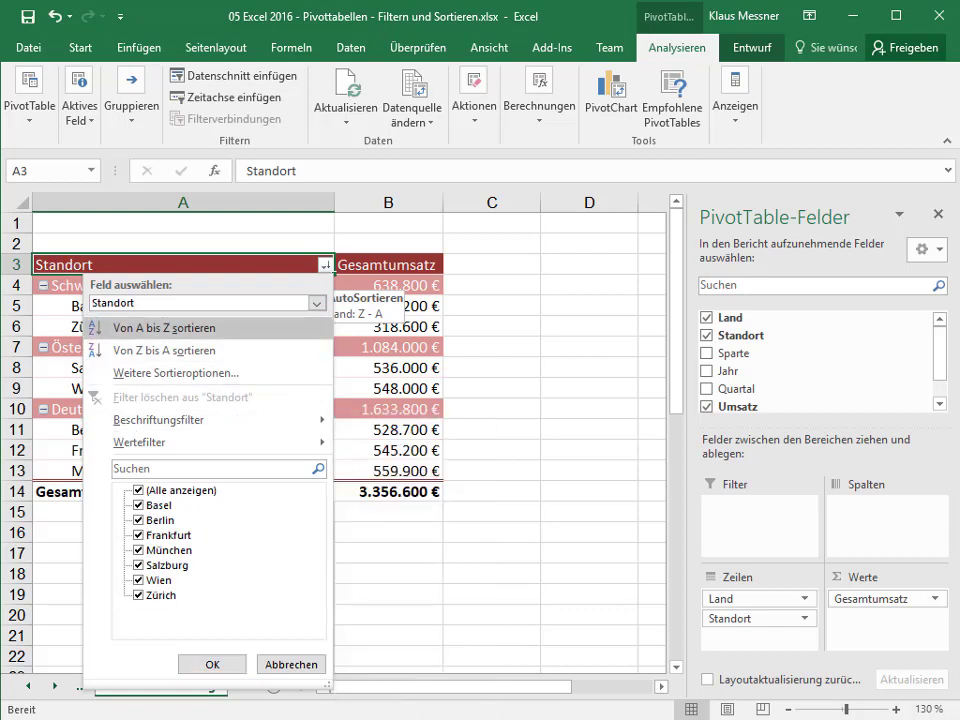
click(150, 328)
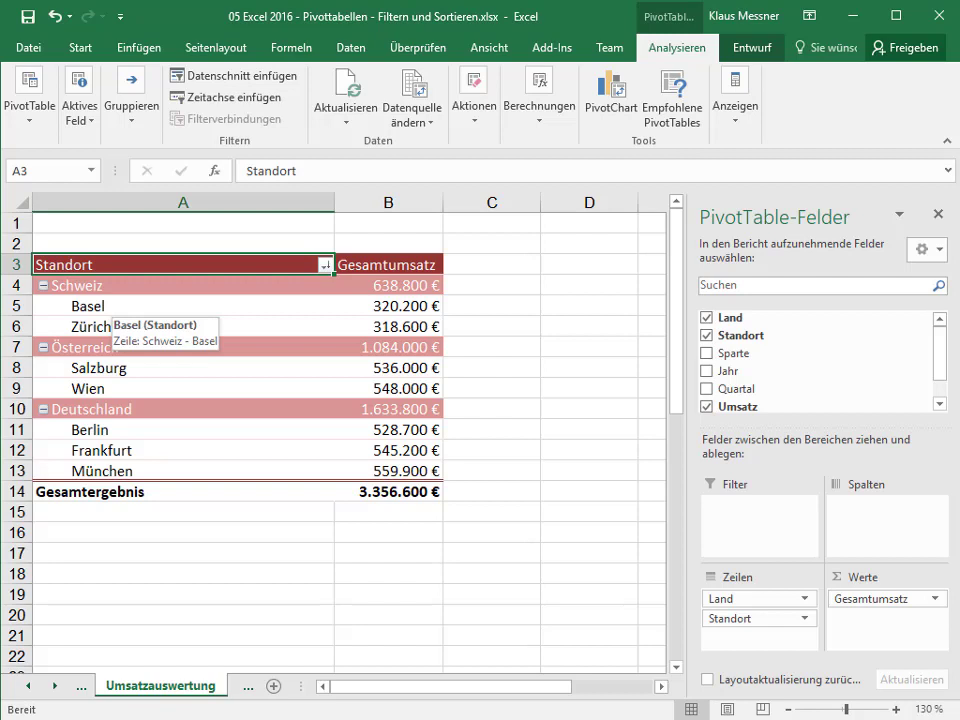
Apply a Land label filter 'Ist gleich' Deutschland, leaving Berlin, Frankfurt and München.
click(325, 265)
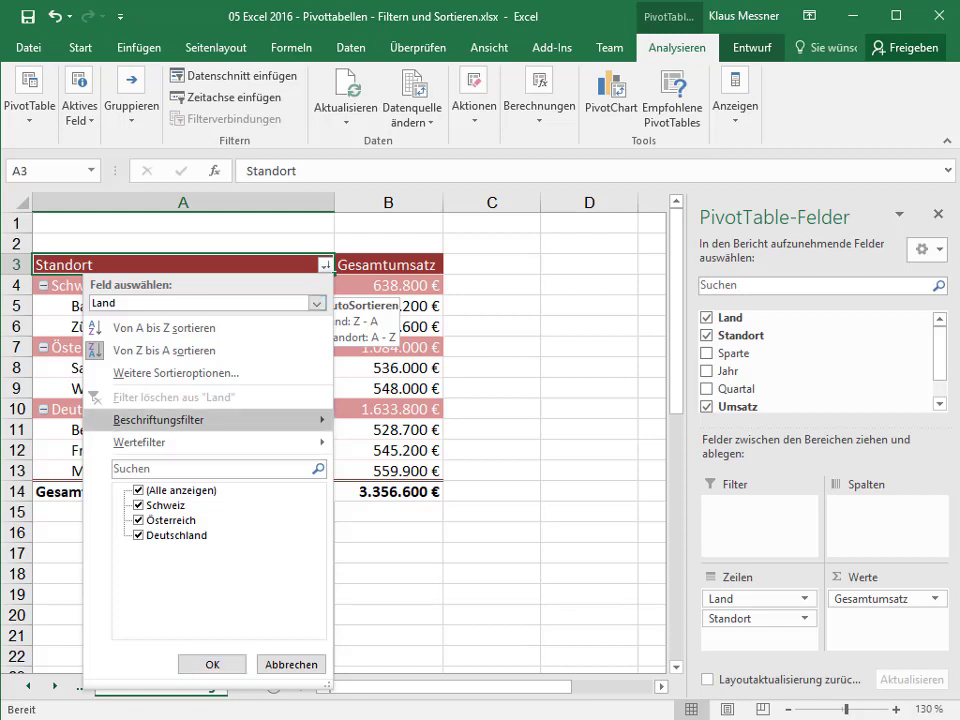
mouse_move(160, 420)
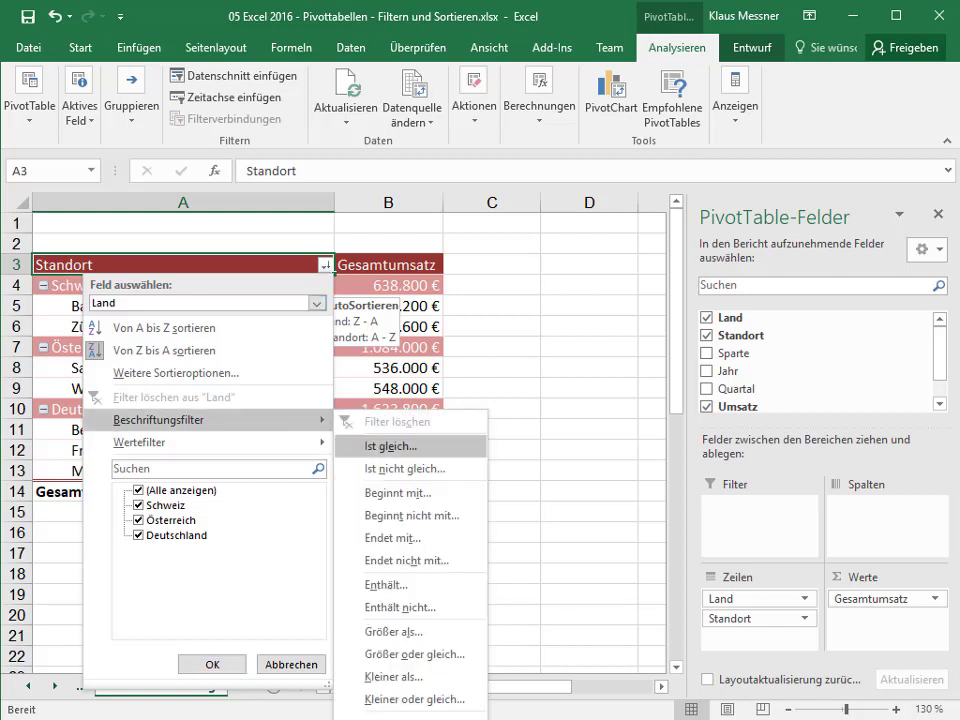
click(390, 446)
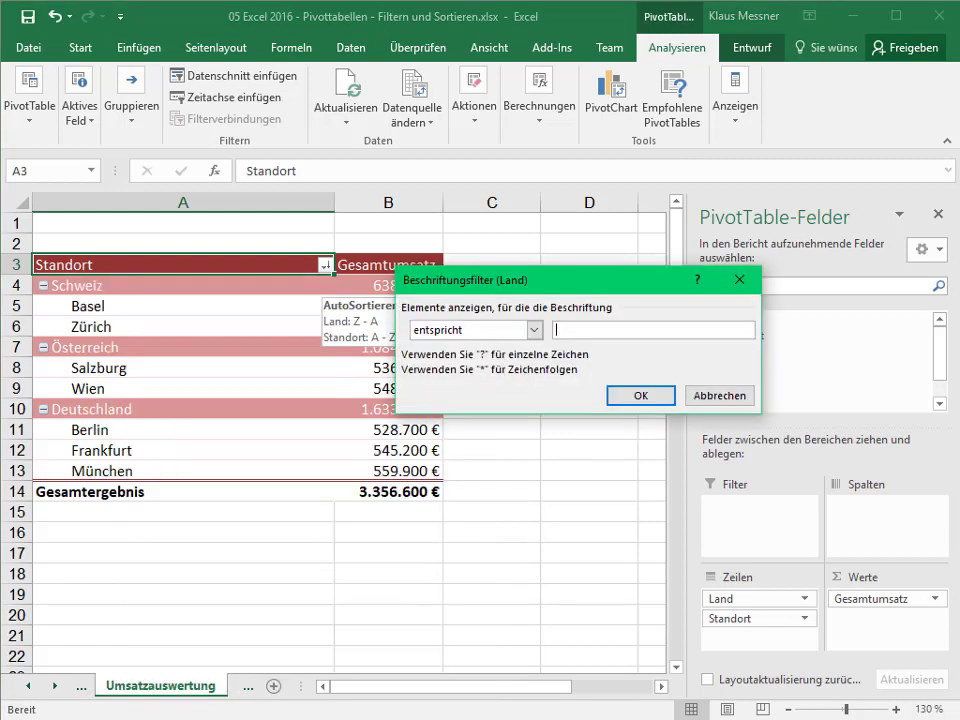
text(Deut)
text(la)
text(nd)
key(Return)
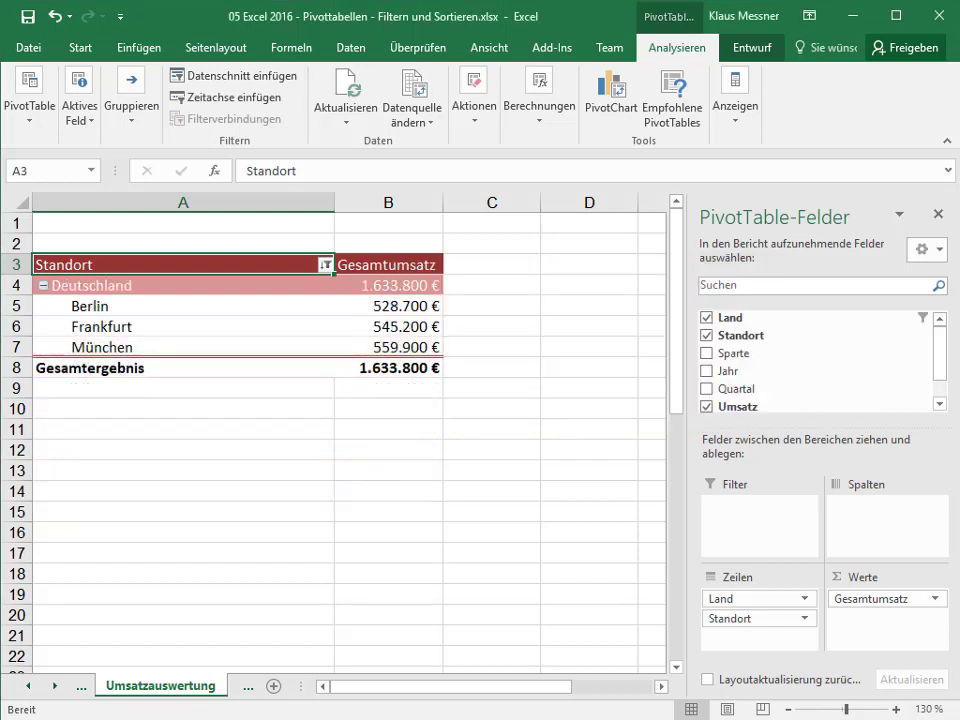
Clear the label filter, then tick only Deutschland in the country filter list.
click(325, 264)
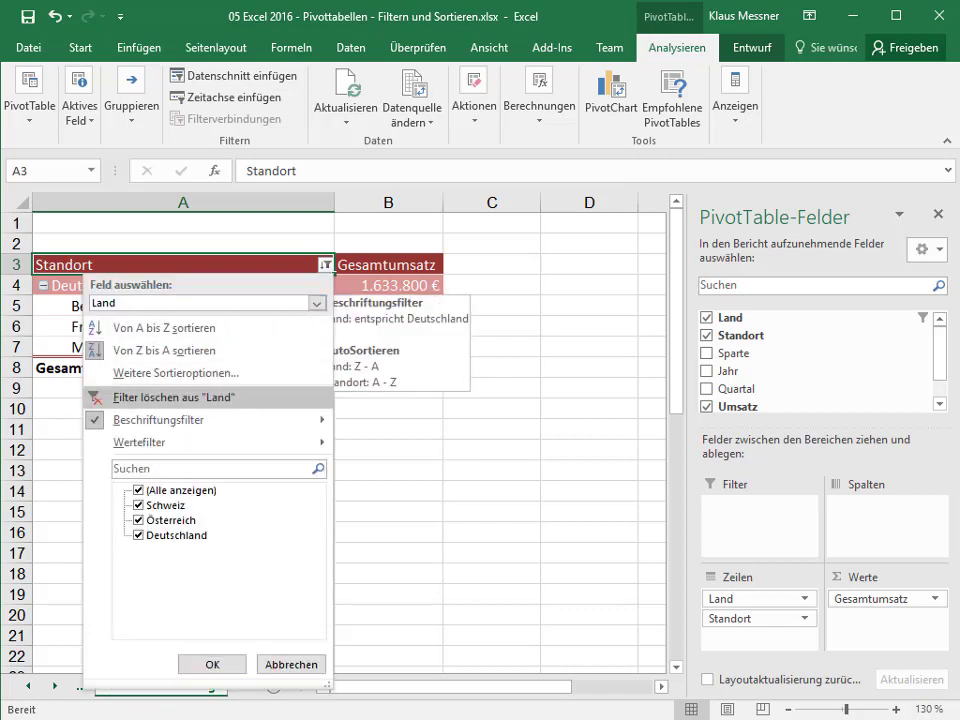
click(175, 397)
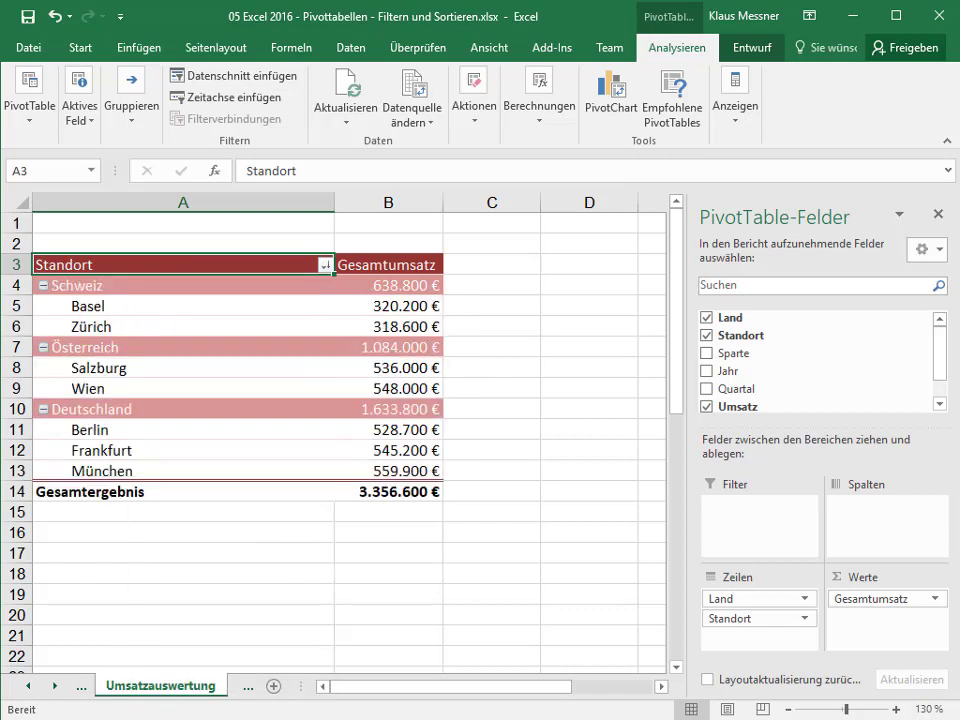
click(325, 264)
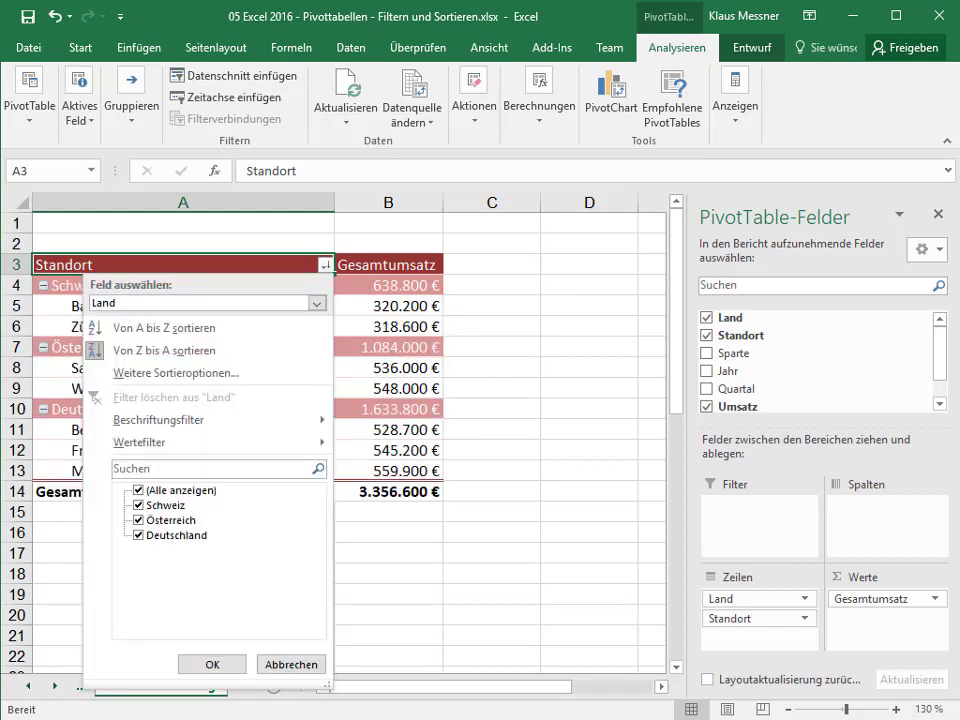
click(138, 490)
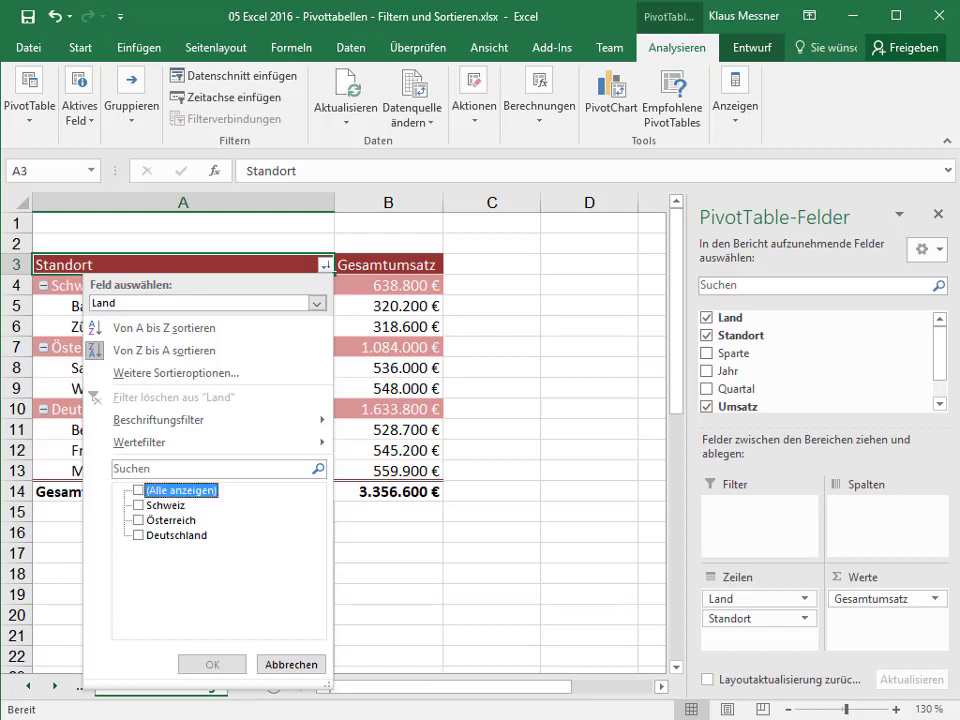
click(138, 535)
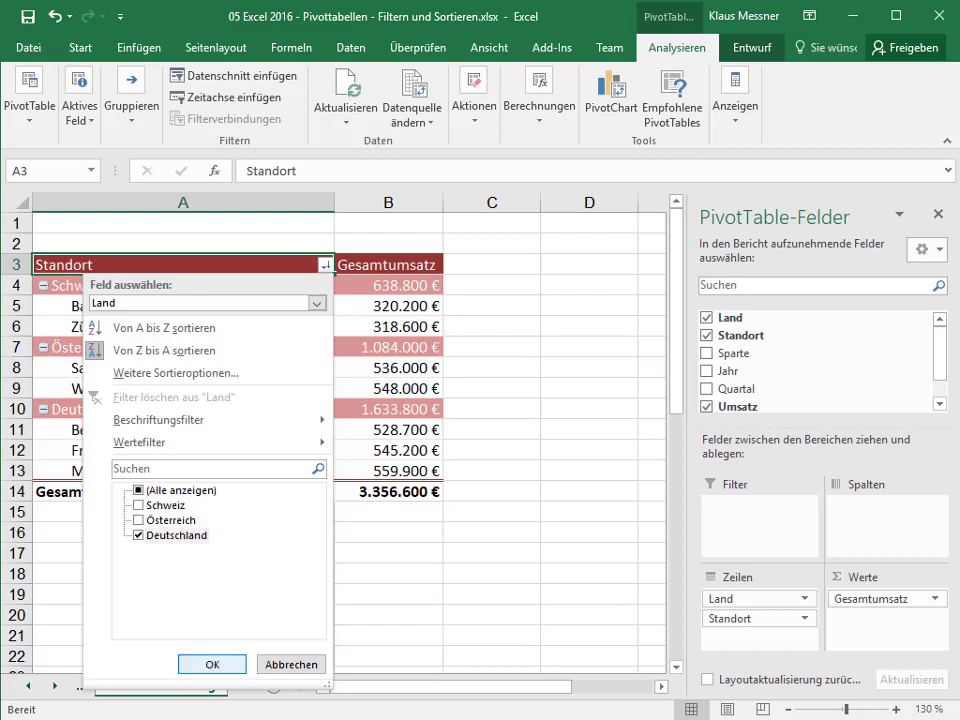
click(212, 664)
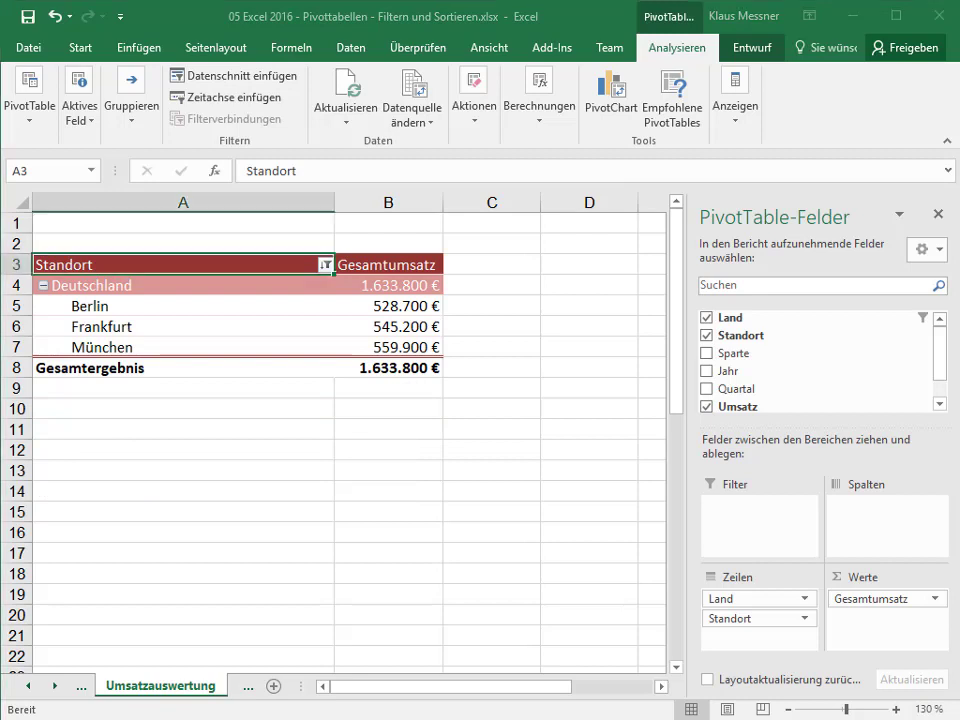
Remove the Land filter so Schweiz, Österreich and Deutschland all show again.
click(325, 264)
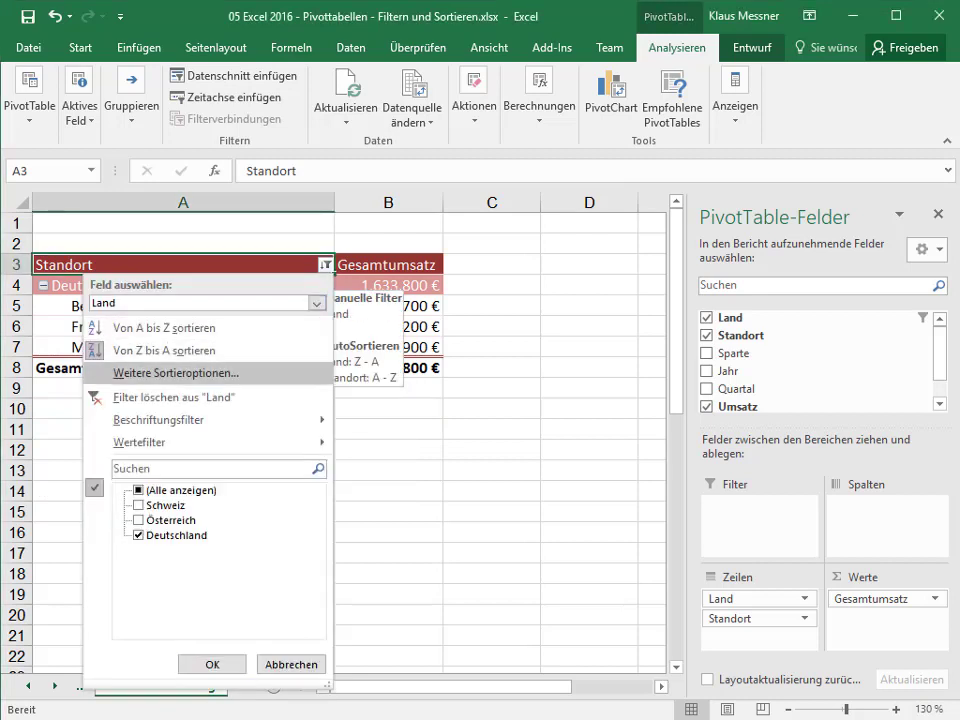
click(172, 397)
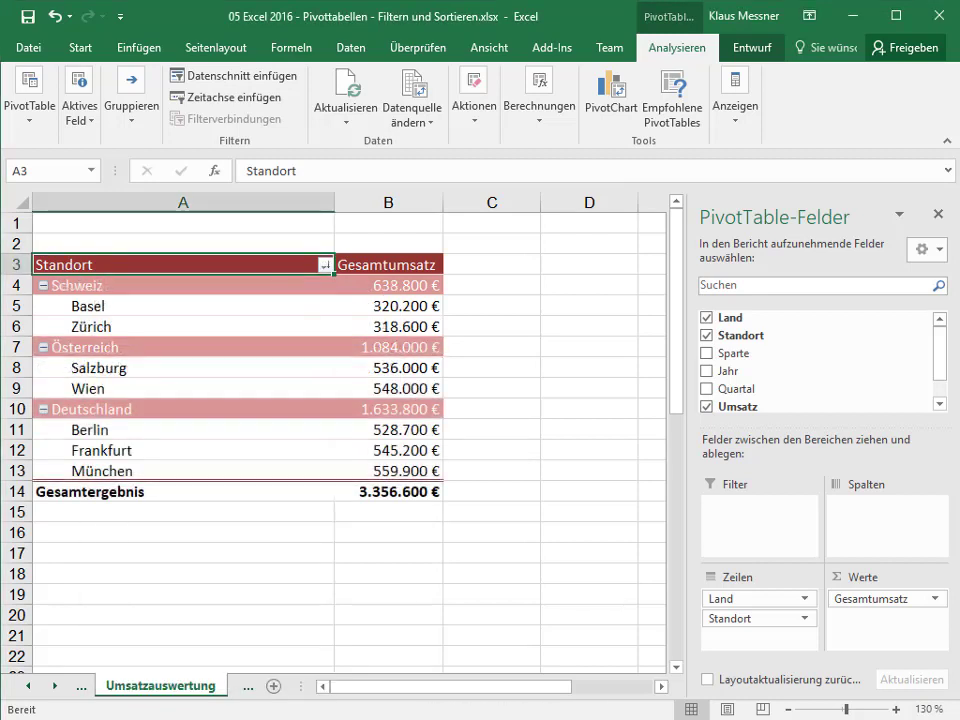
click(325, 264)
Sort the countries Von A bis Z: Deutschland, Österreich, Schweiz, totalling 3.356.600 €.
click(200, 326)
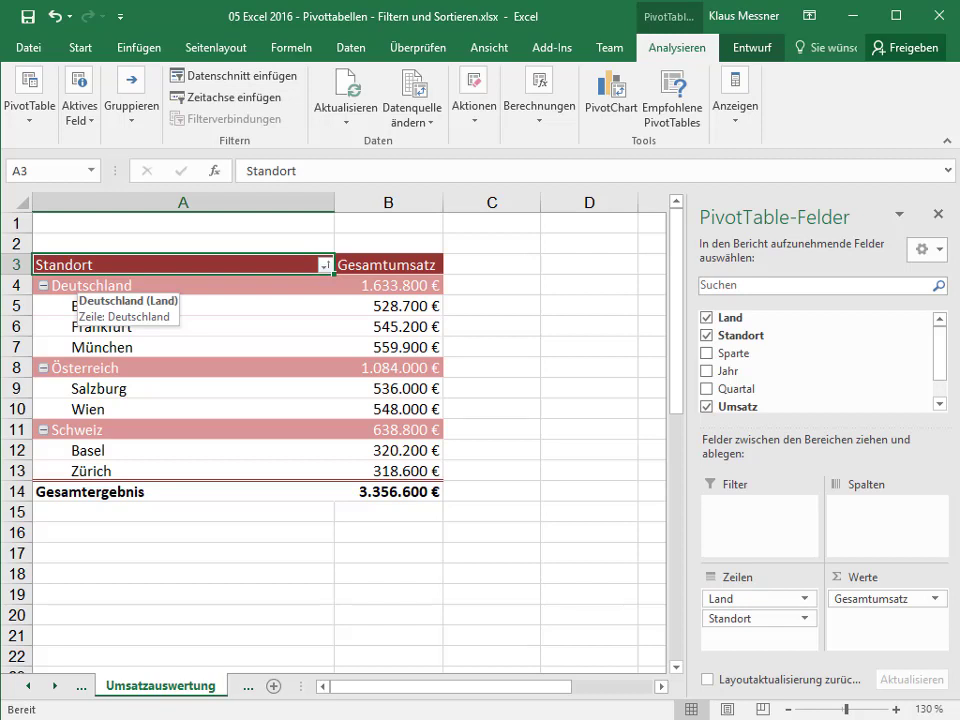
Move Land into the Filter area as a report filter and set it to Deutschland.
drag(758, 598, 758, 506)
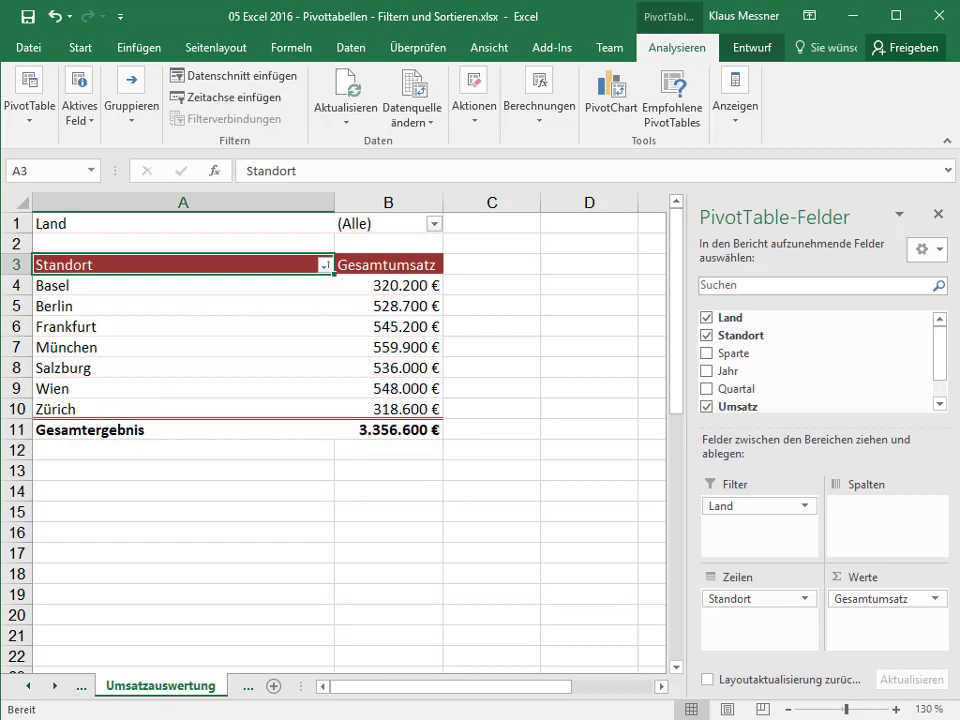
click(180, 223)
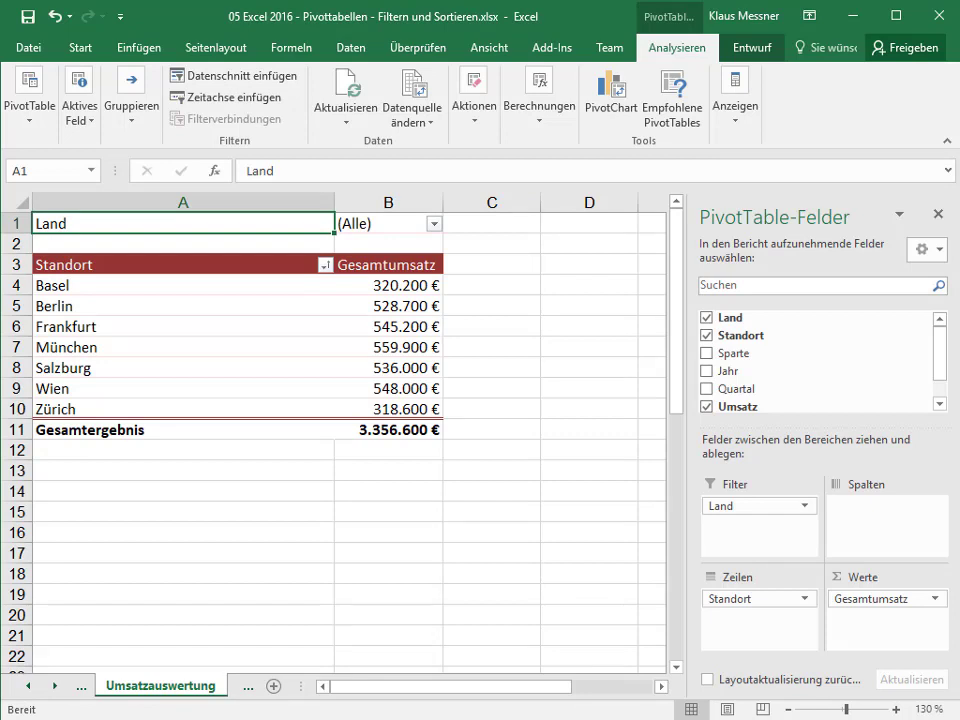
key(alt+Down)
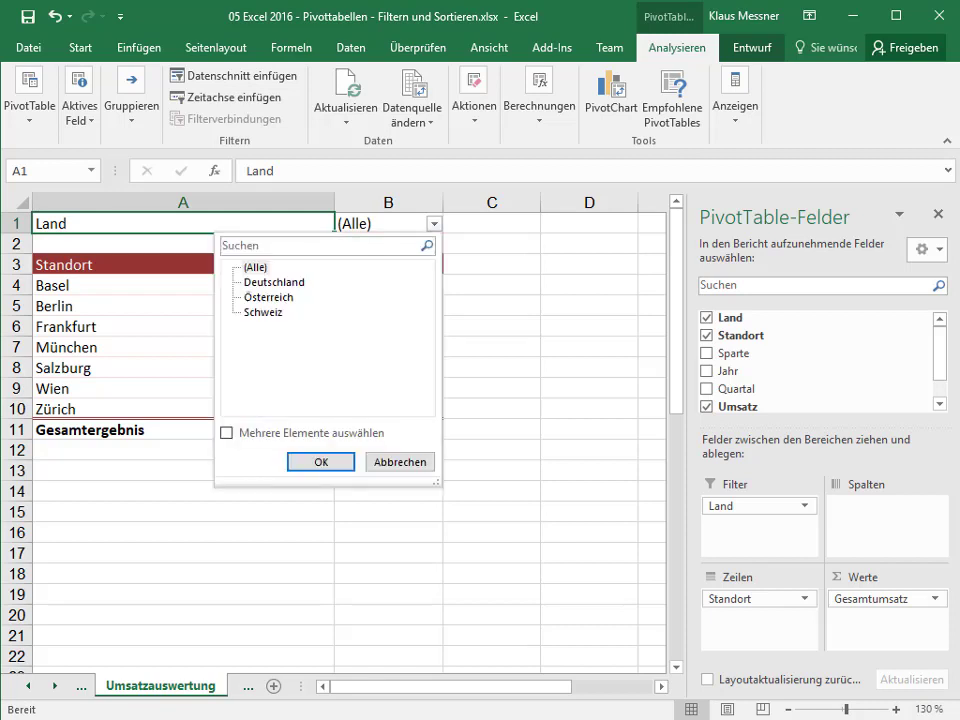
key(Down)
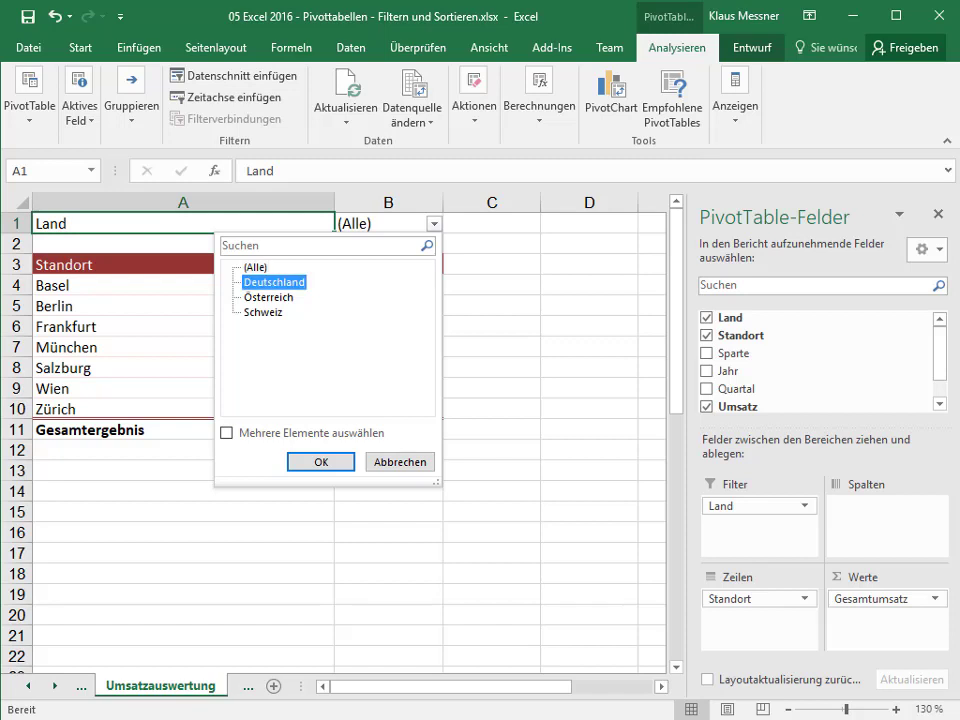
key(Return)
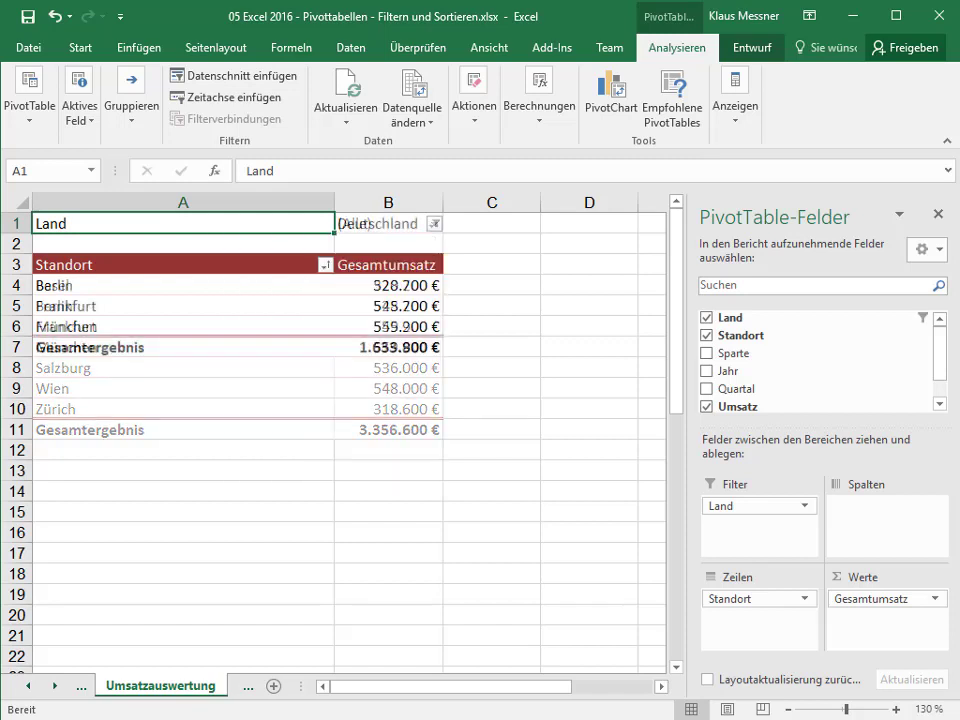
Switch the Land report filter to Österreich, leaving Salzburg and Wien at 1.084.000 €.
key(alt+Down)
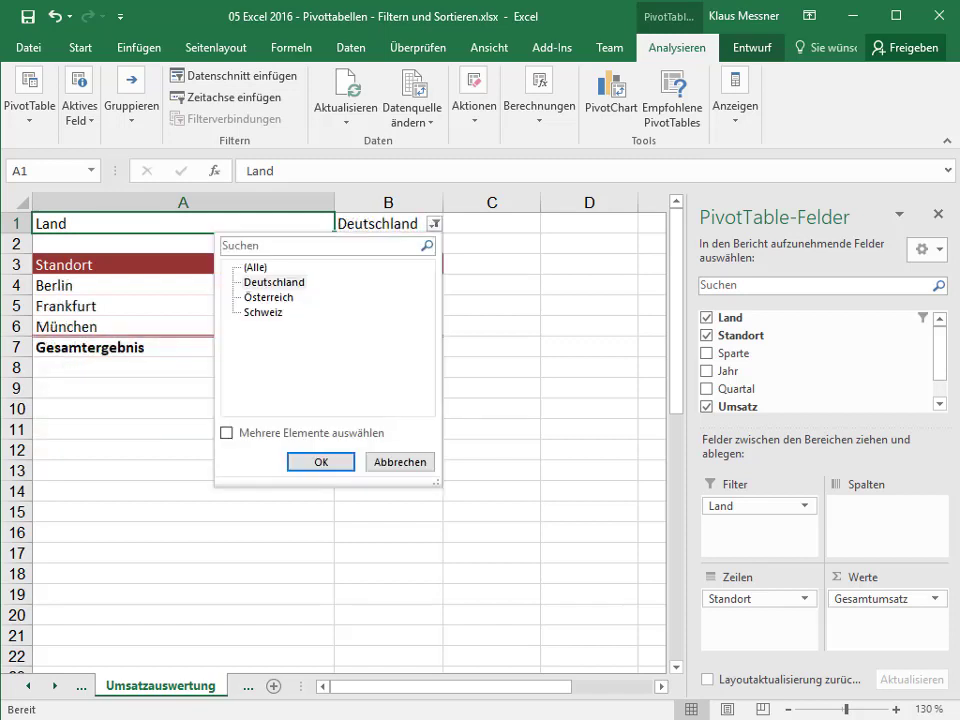
key(Down)
key(Return)
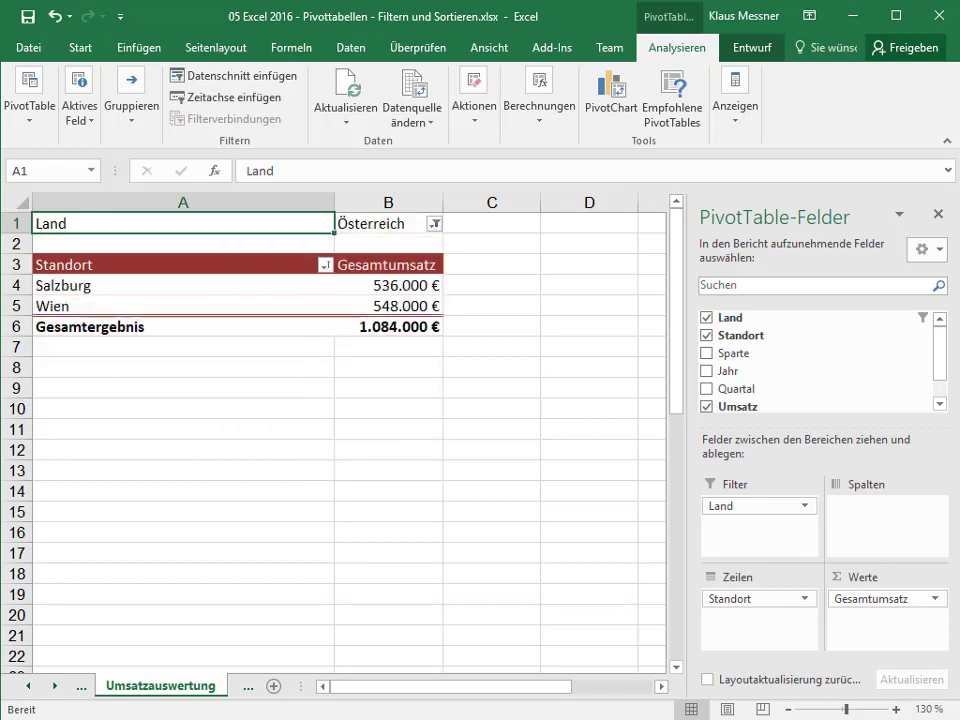
key(alt+Down)
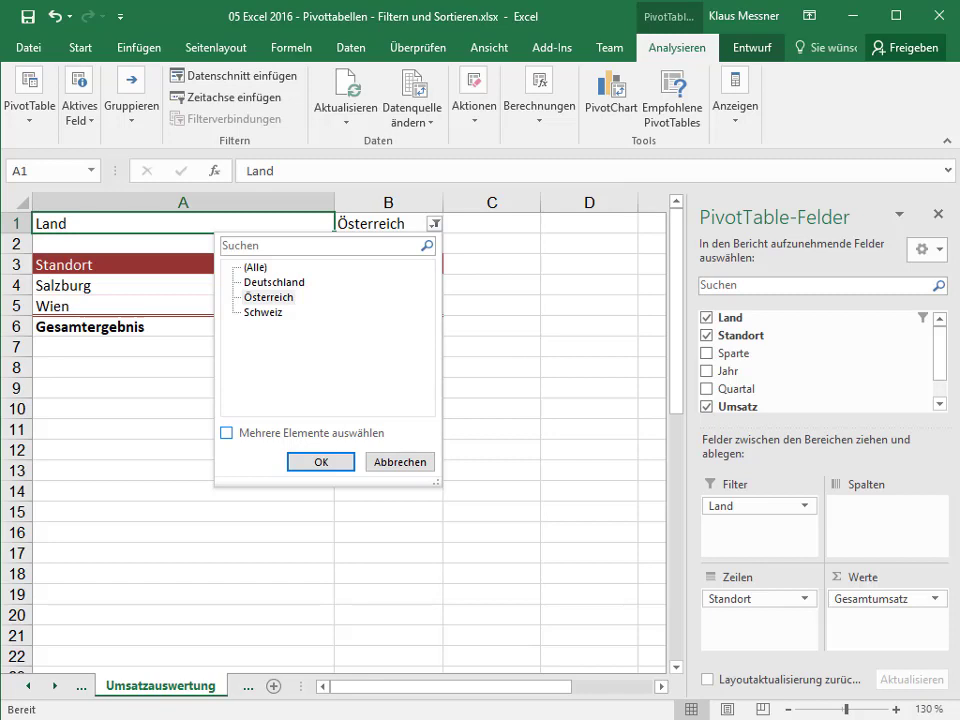
Filter Land to multiple items, Deutschland and Österreich (2.717.800 €), and widen column B.
click(226, 433)
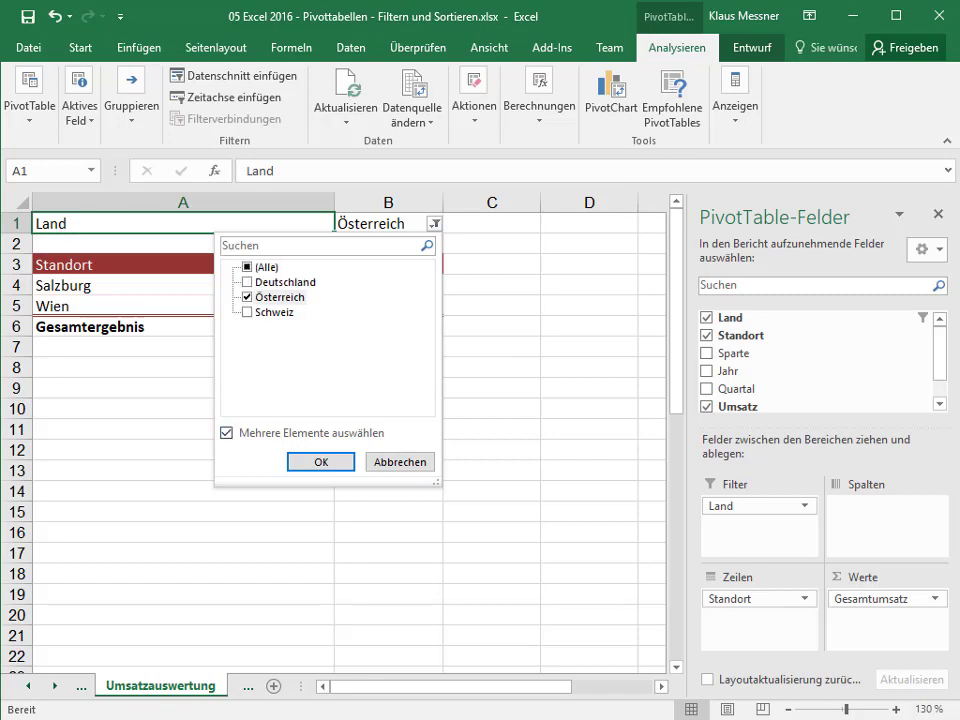
click(285, 282)
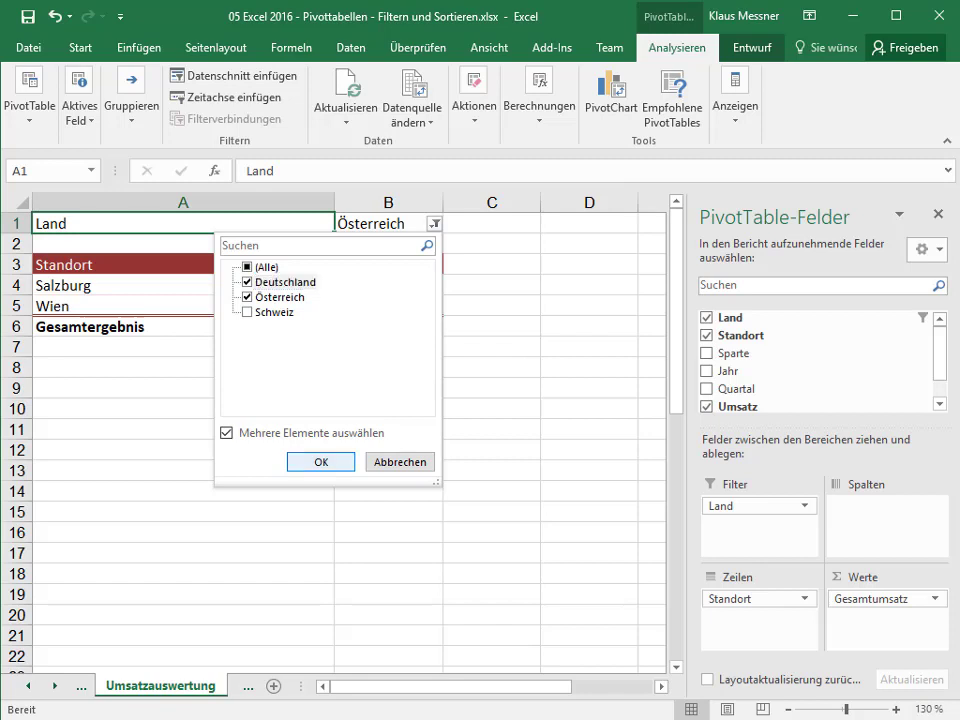
click(321, 462)
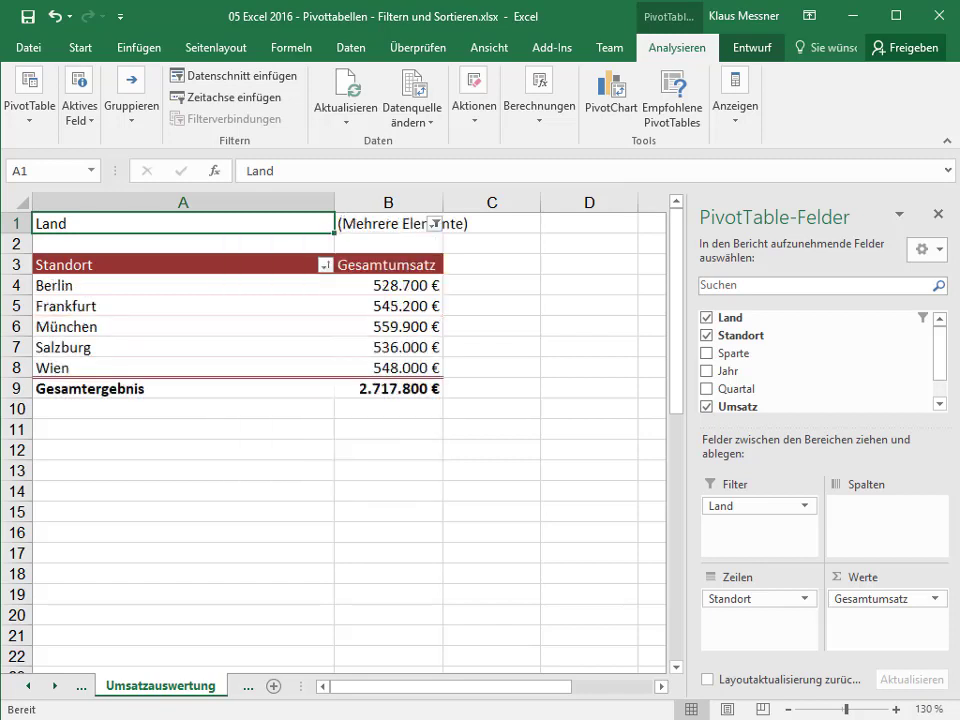
mouse_move(443, 202)
mouse_down()
mouse_move(521, 202)
mouse_move(490, 202)
mouse_up()
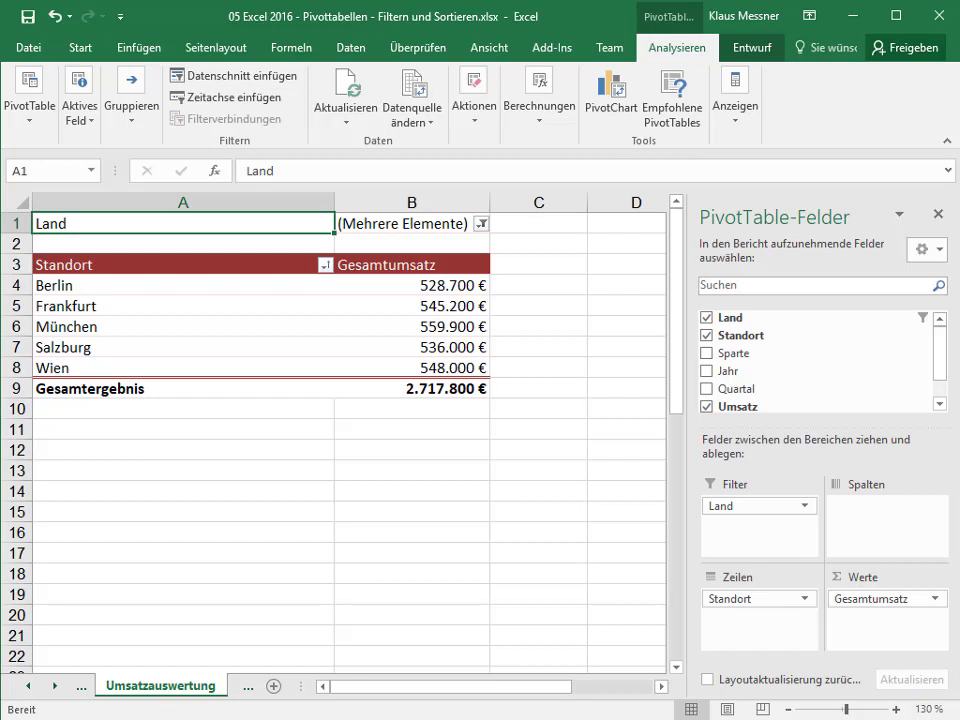
click(410, 223)
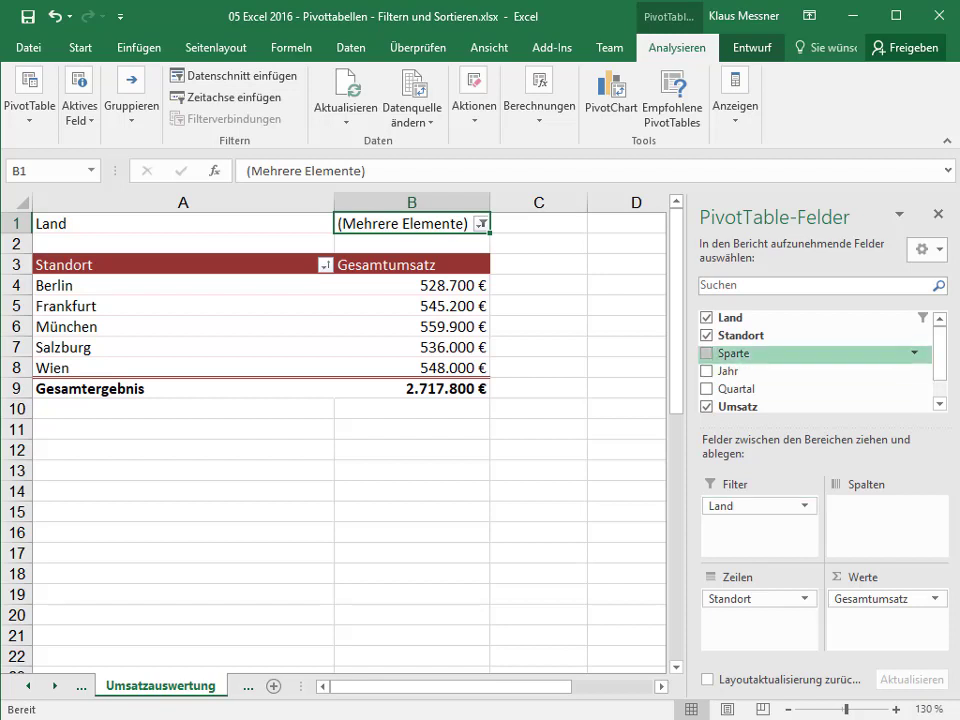
Put Sparte in the Filter area and exclude Lebensmittel, keeping only Bekleidung and Elektronik.
scroll(800, 353, down, 1)
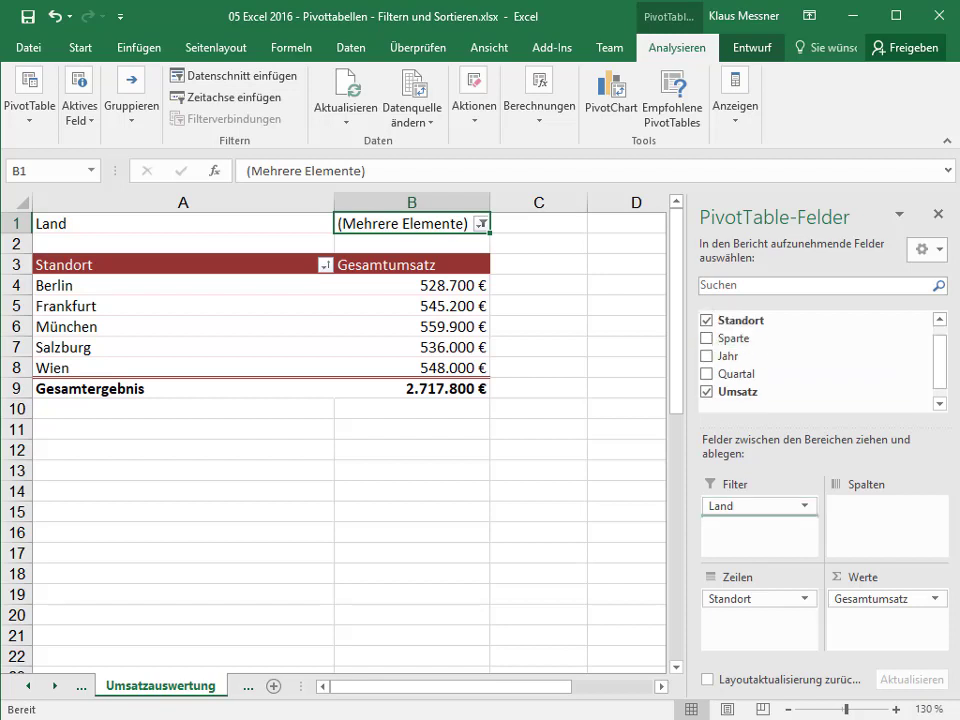
drag(736, 338, 758, 525)
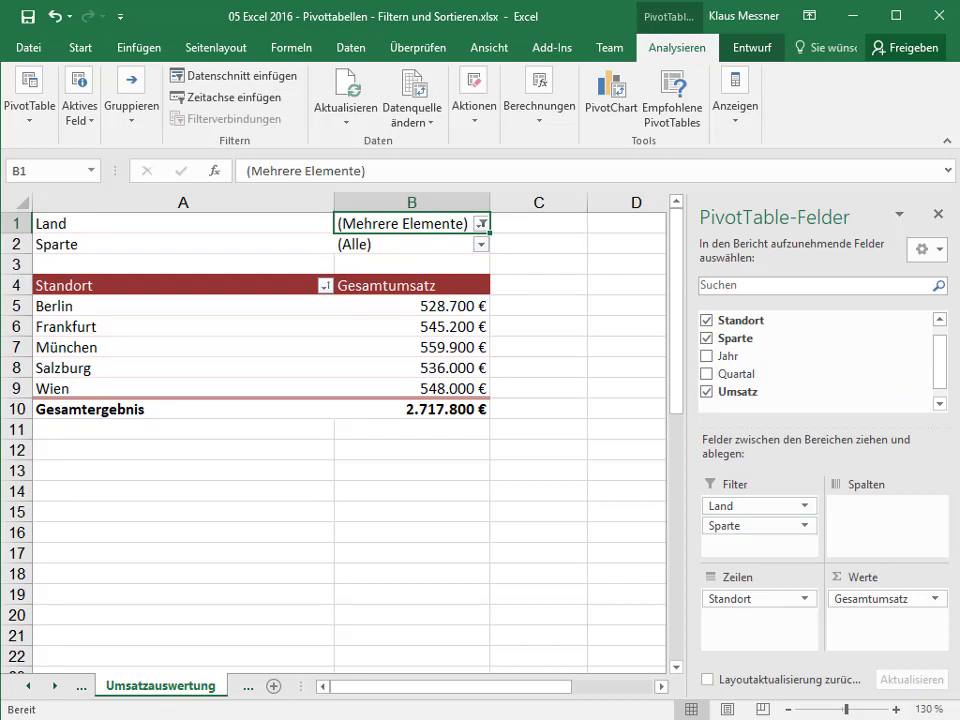
click(481, 244)
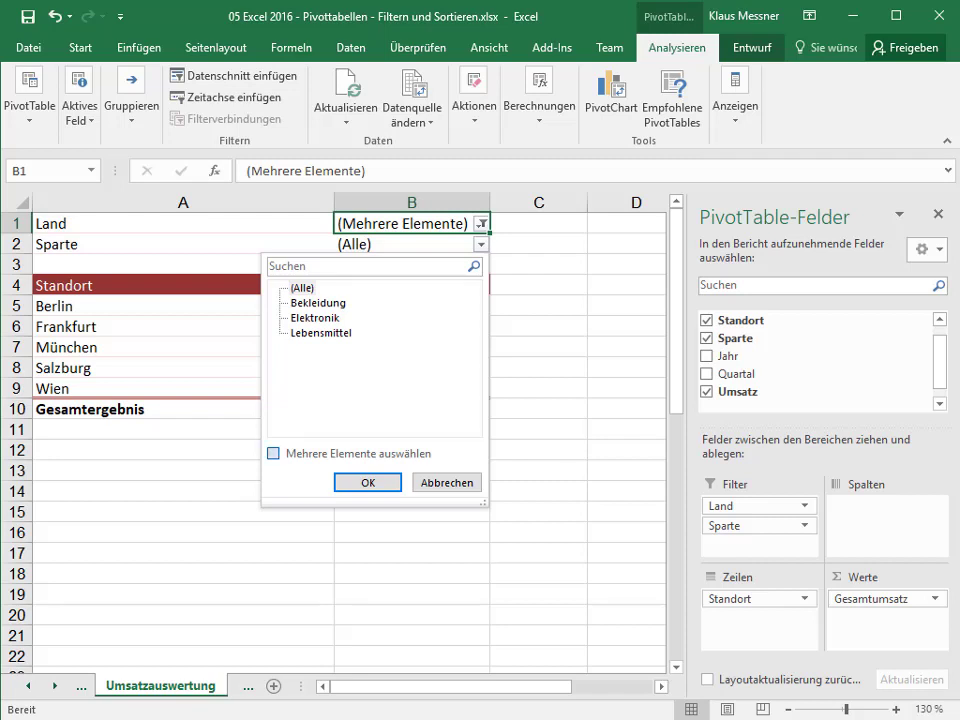
click(273, 453)
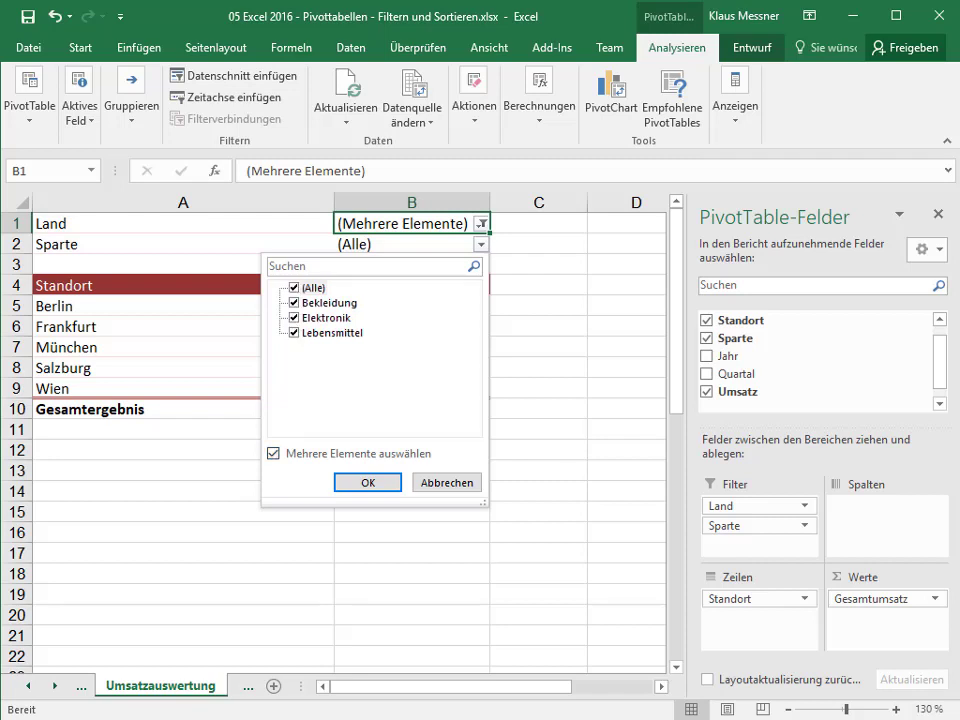
click(294, 332)
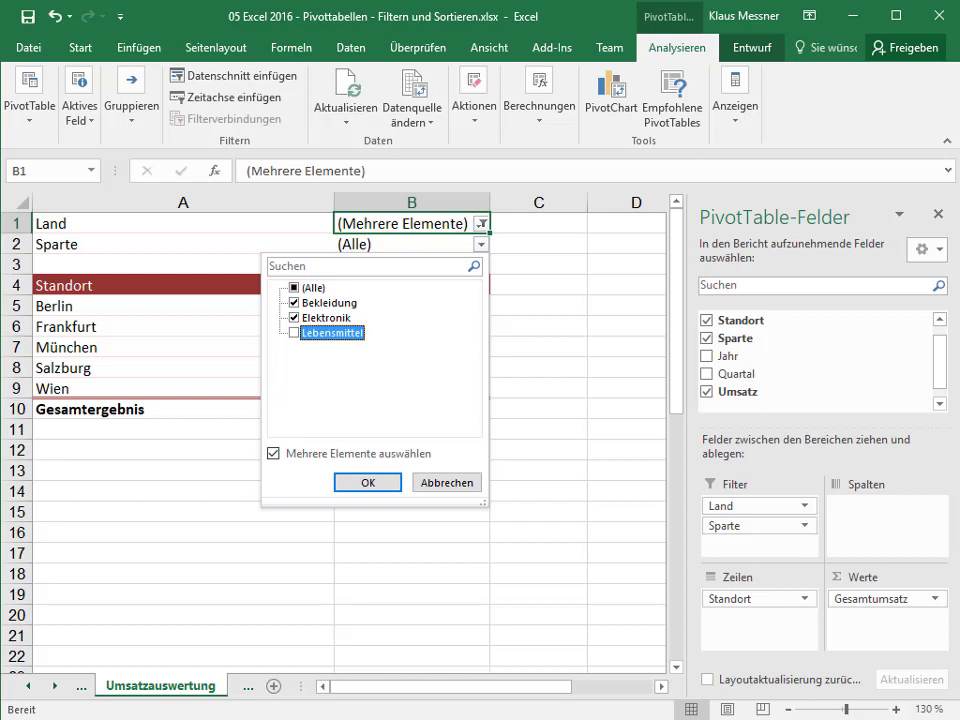
key(Return)
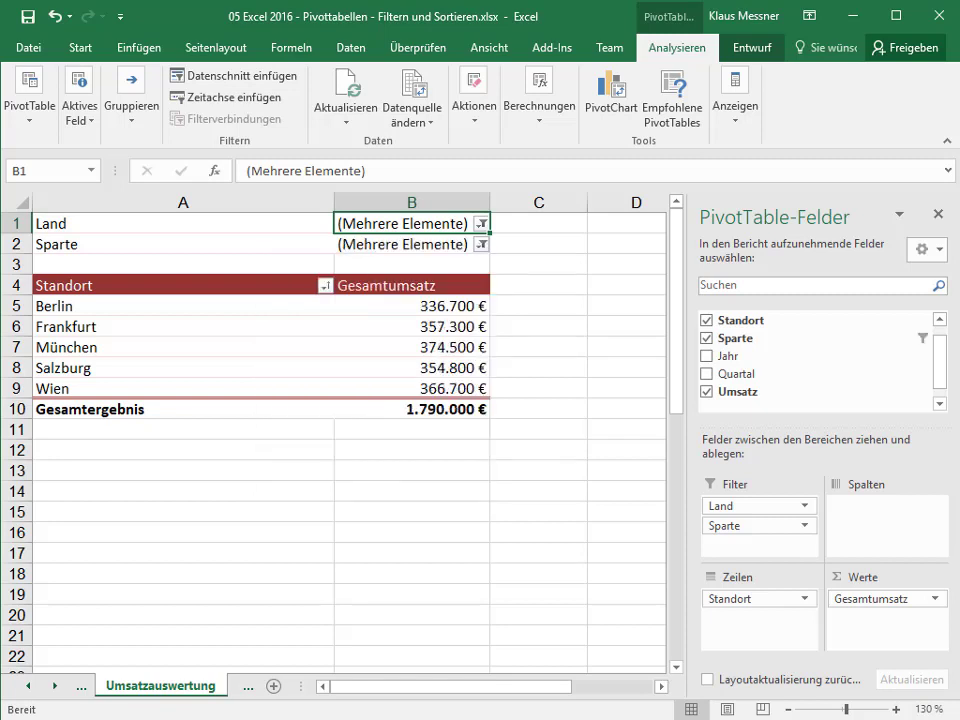